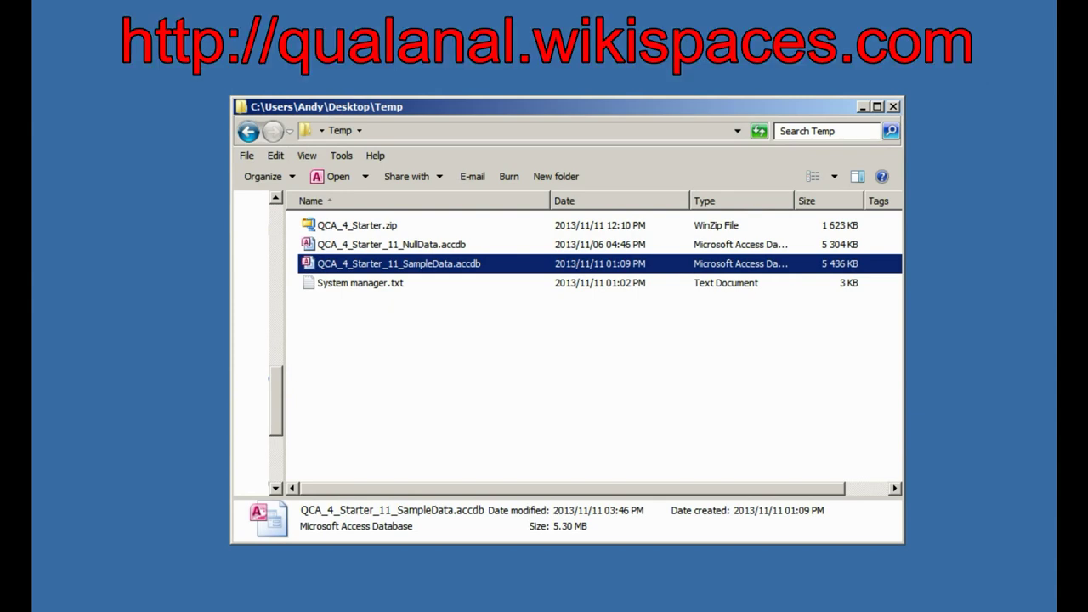
# Open QCA_4_Starter_11_SampleData.accdb from the Temp folder in Microsoft Access
pyautogui.click(342, 245)
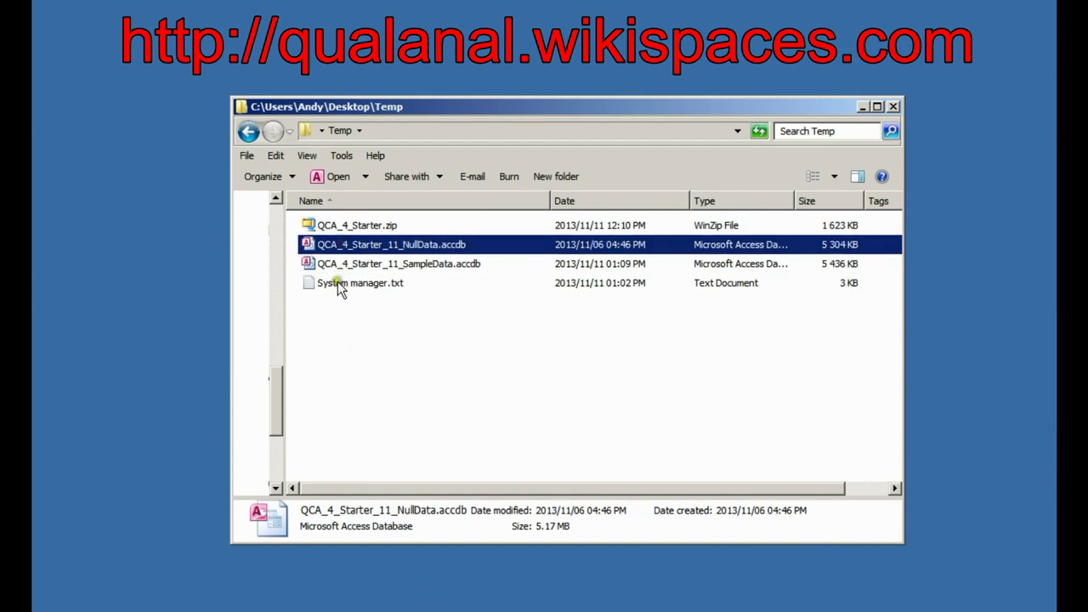
pyautogui.keyDown('shift'); pyautogui.click(338, 282); pyautogui.keyUp('shift')
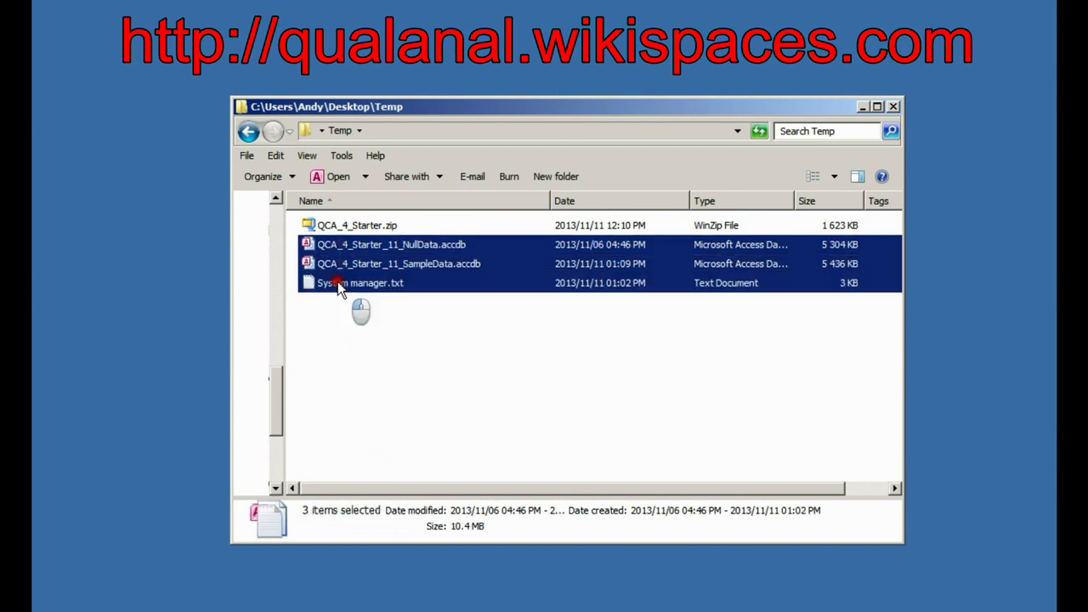
pyautogui.doubleClick(448, 246)
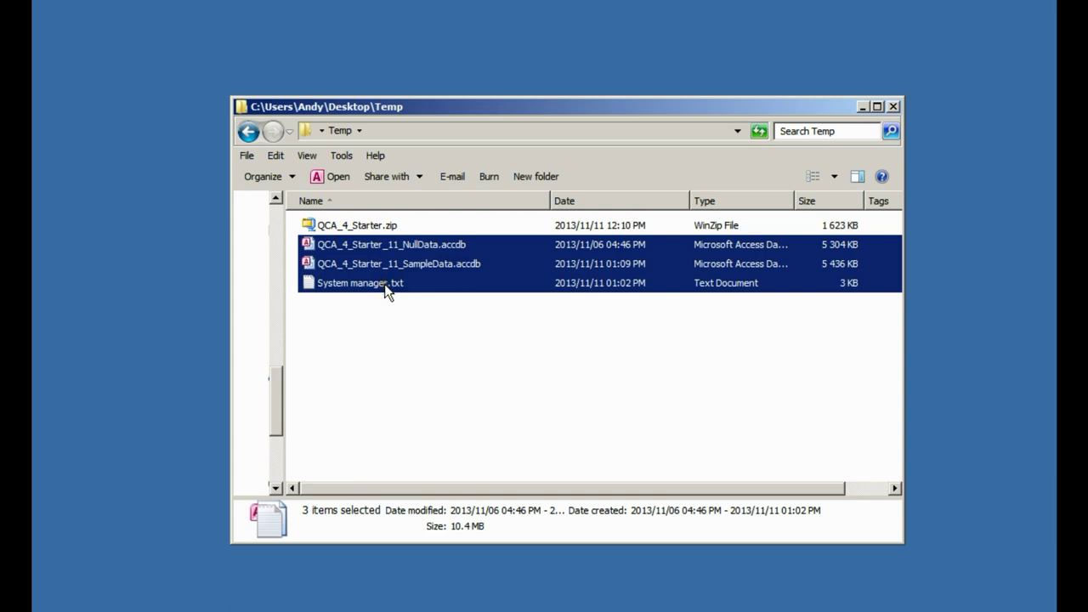
pyautogui.moveTo(385, 284); pyautogui.dragTo(387, 285)
pyautogui.click(396, 266)
pyautogui.doubleClick(395, 266)
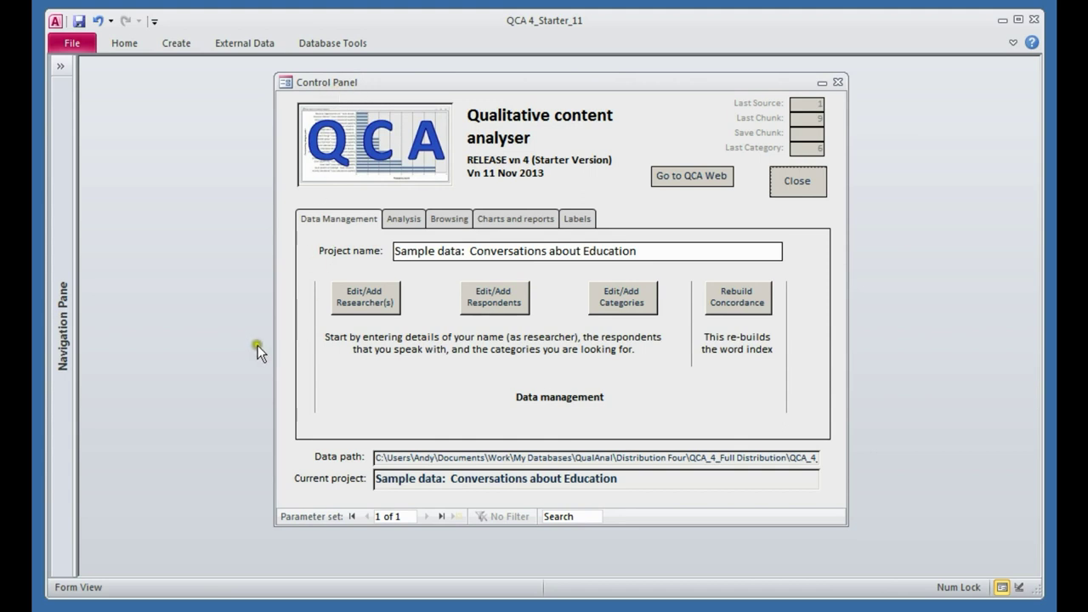
pyautogui.click(353, 216)
pyautogui.click(399, 220)
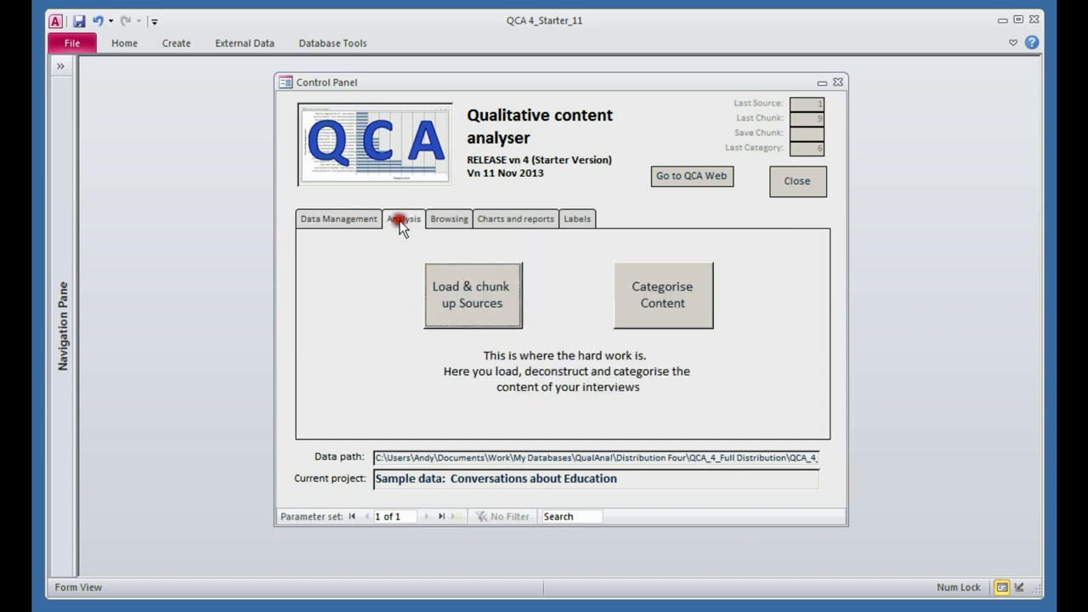
pyautogui.click(451, 218)
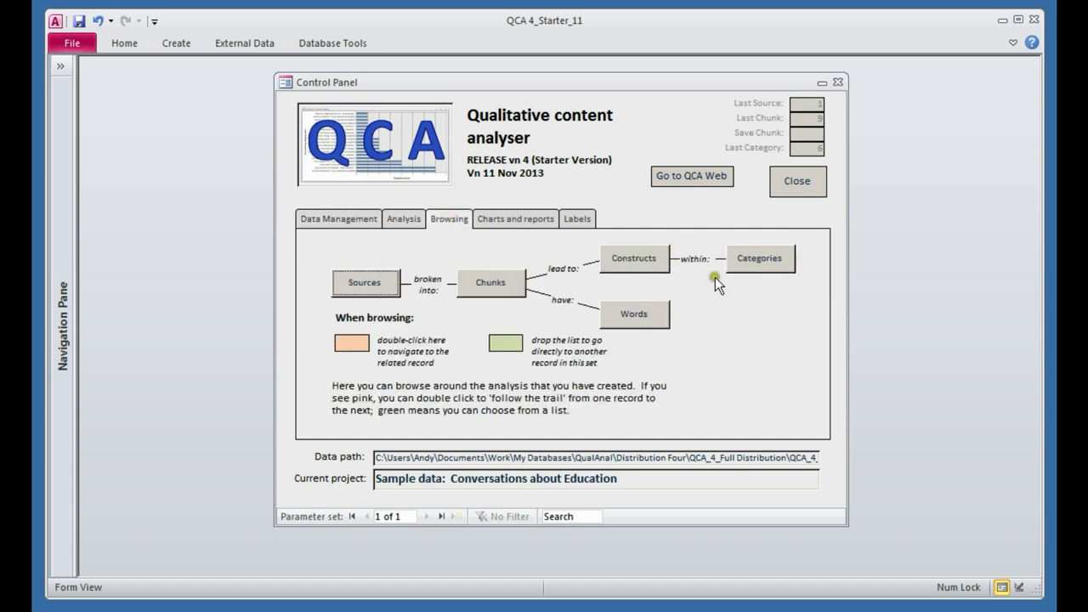
pyautogui.click(512, 220)
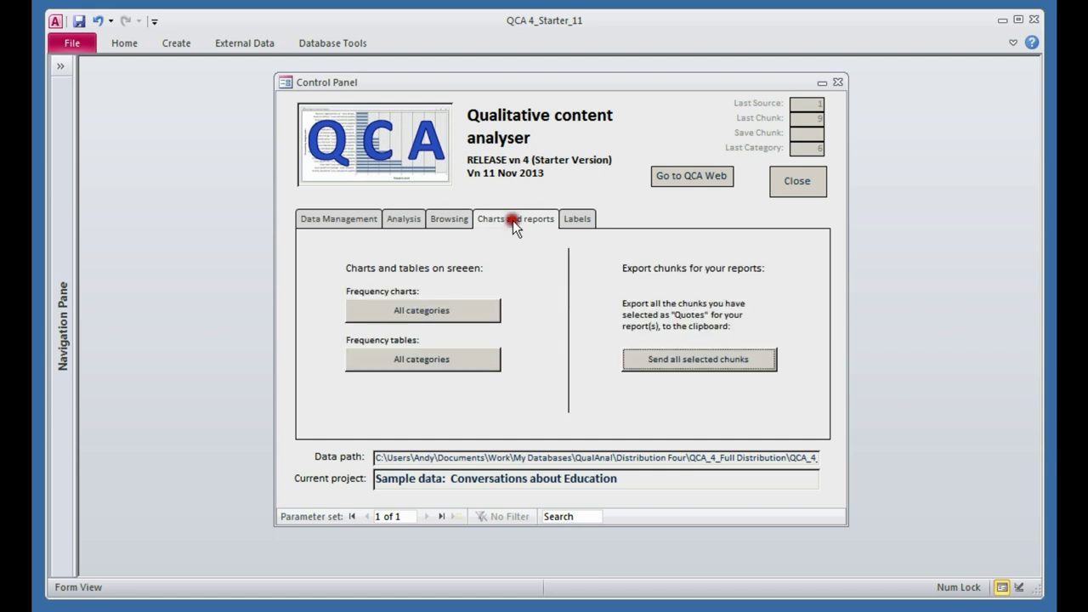
pyautogui.click(578, 219)
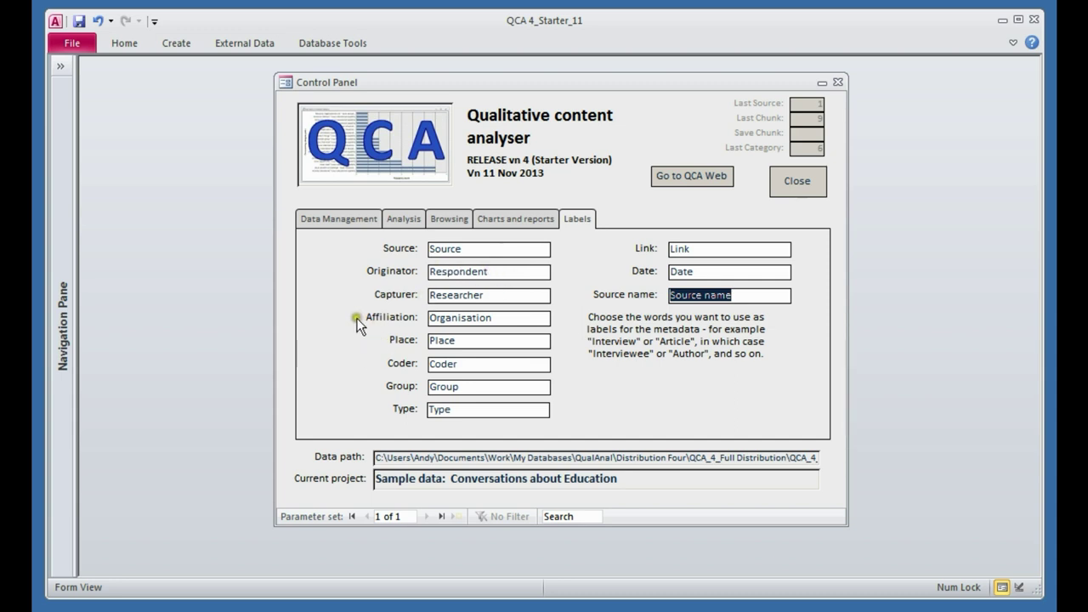
pyautogui.click(333, 220)
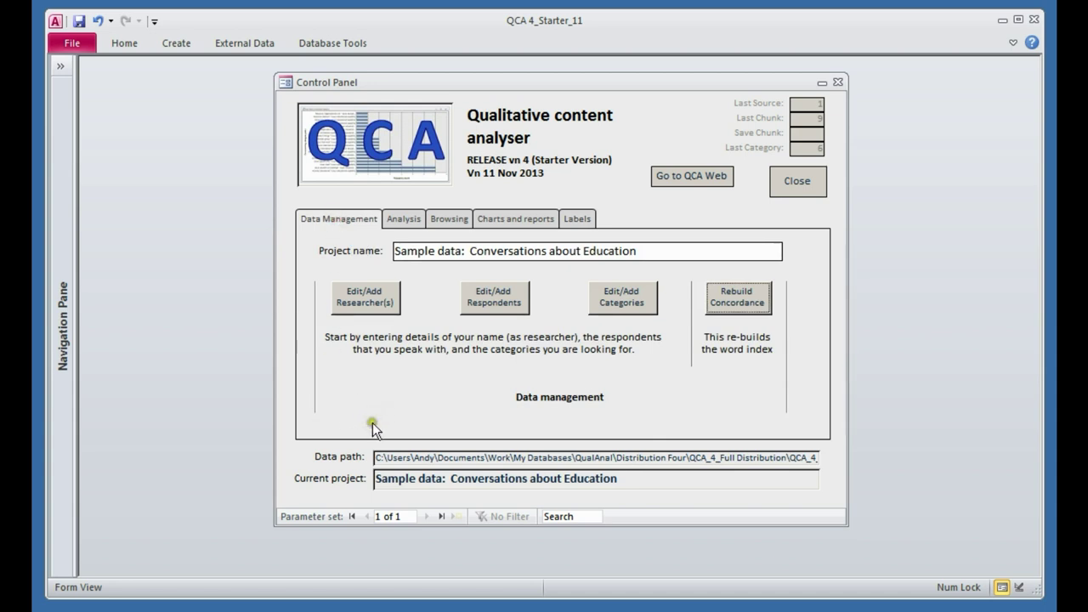
# Check the researchers' details, then change the Teacher respondent's affiliation to 'Pre primary school'
pyautogui.click(360, 298)
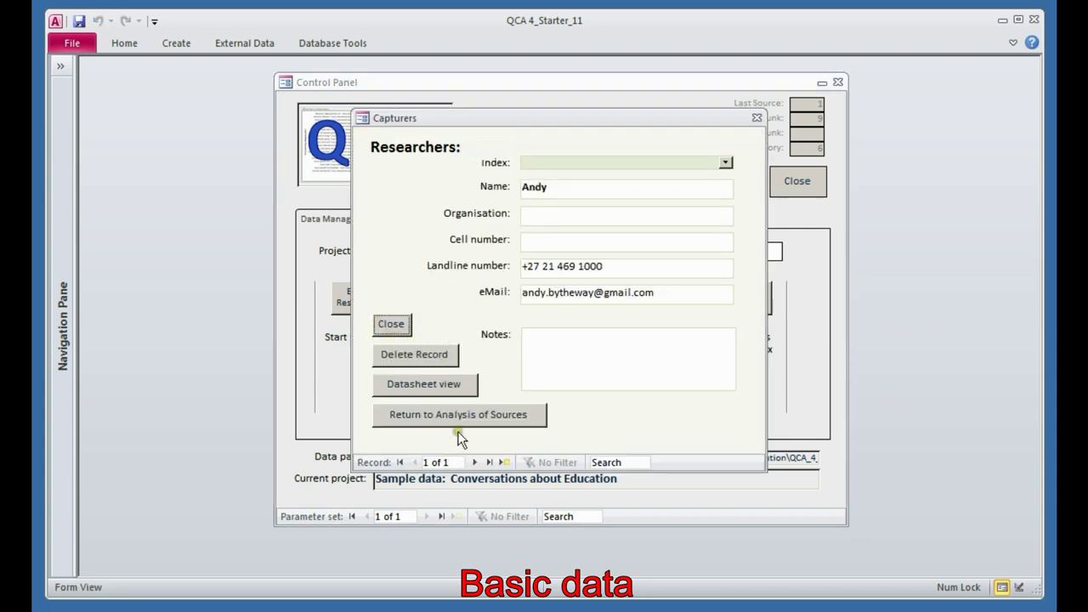
pyautogui.click(392, 324)
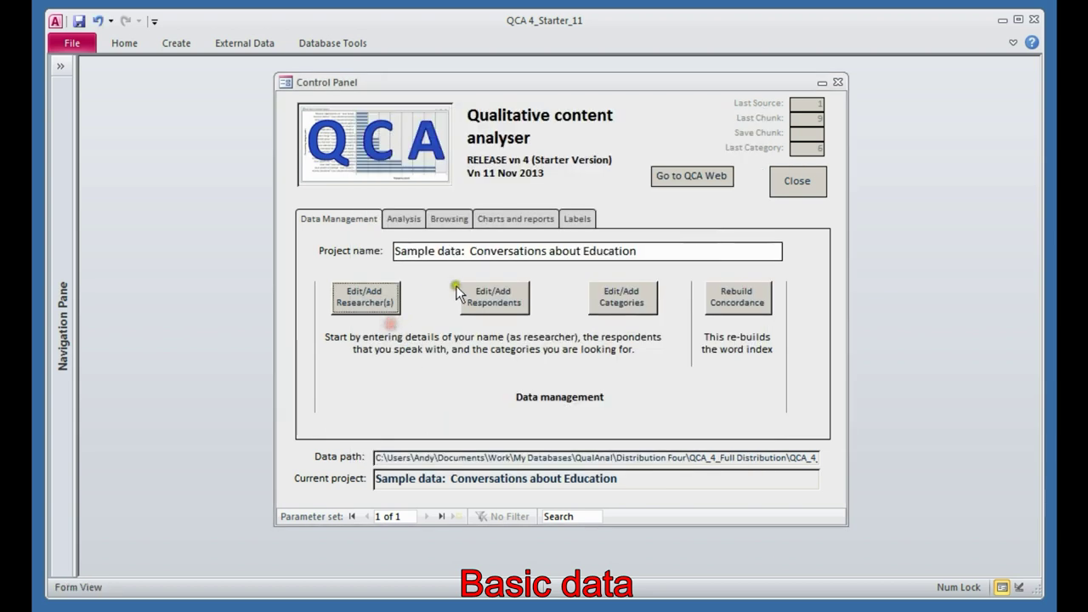
pyautogui.click(461, 294)
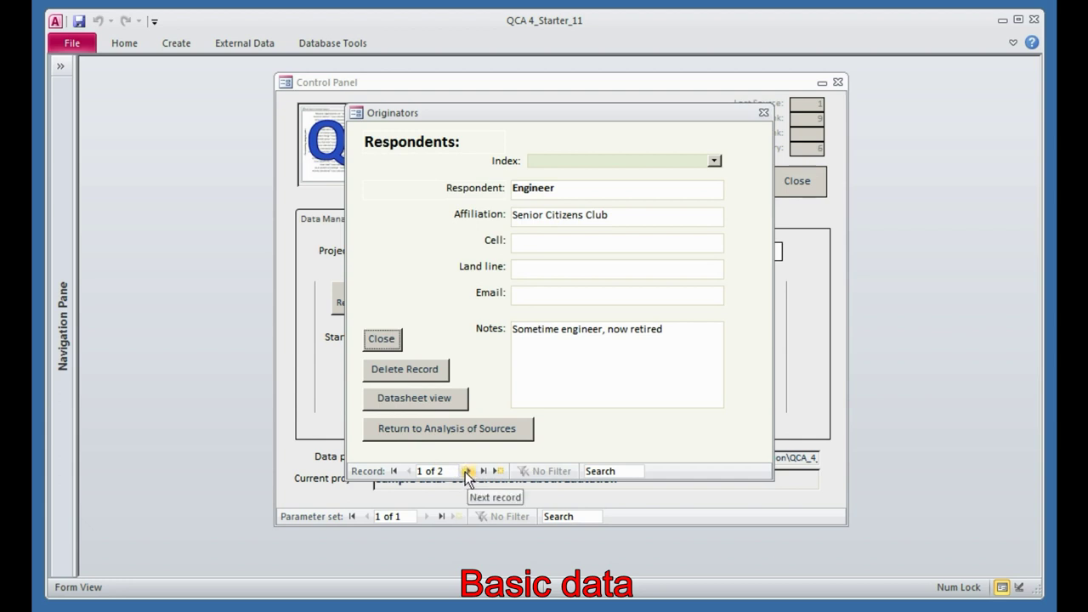
pyautogui.click(466, 473)
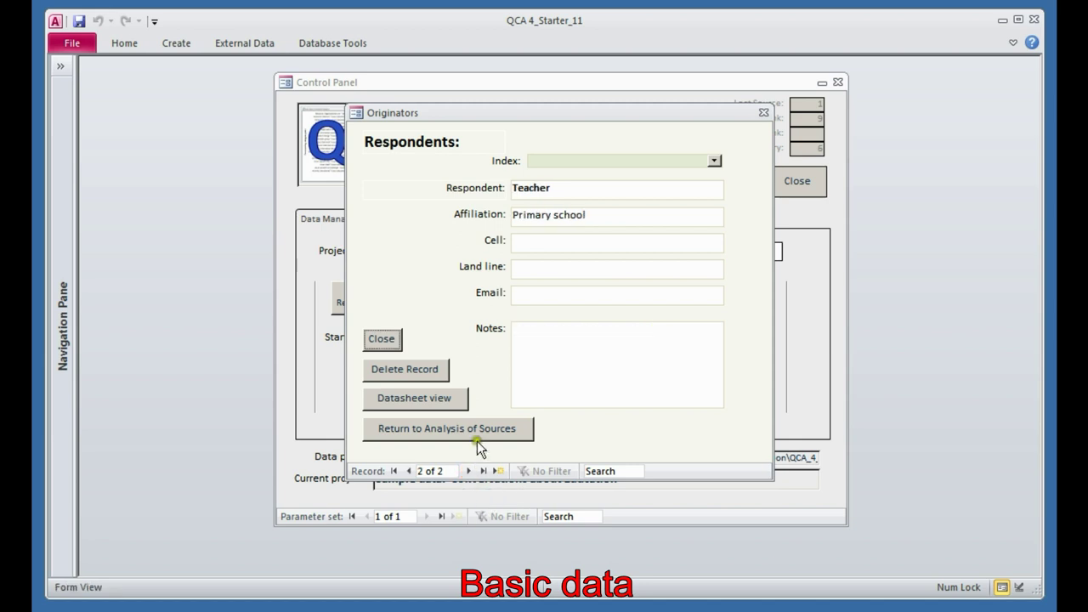
pyautogui.click(522, 214)
pyautogui.write('e ')
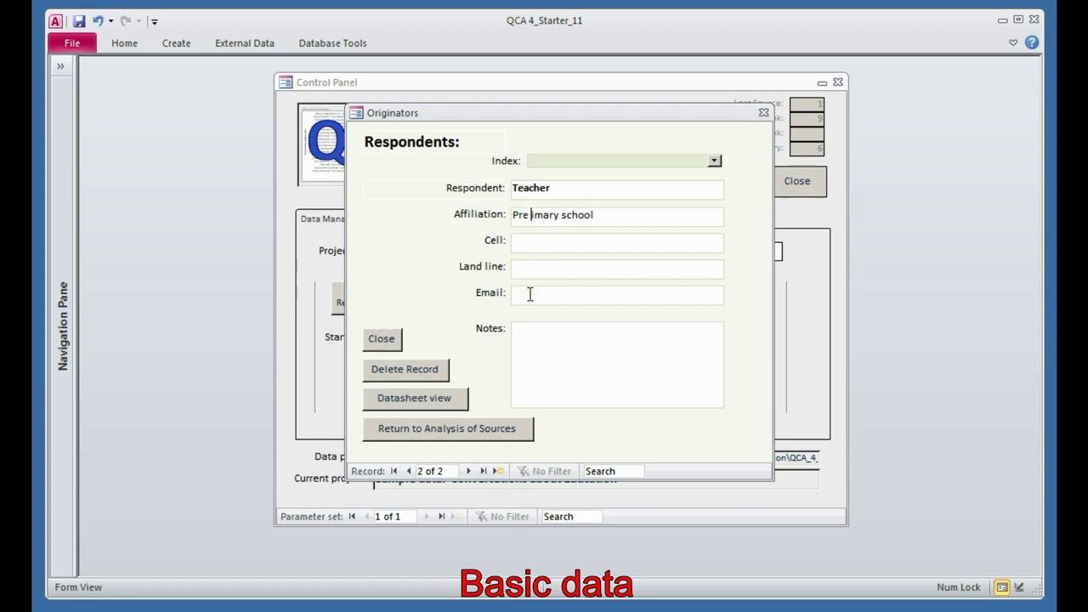
pyautogui.write('pri')
pyautogui.press('Tab')
pyautogui.click(382, 344)
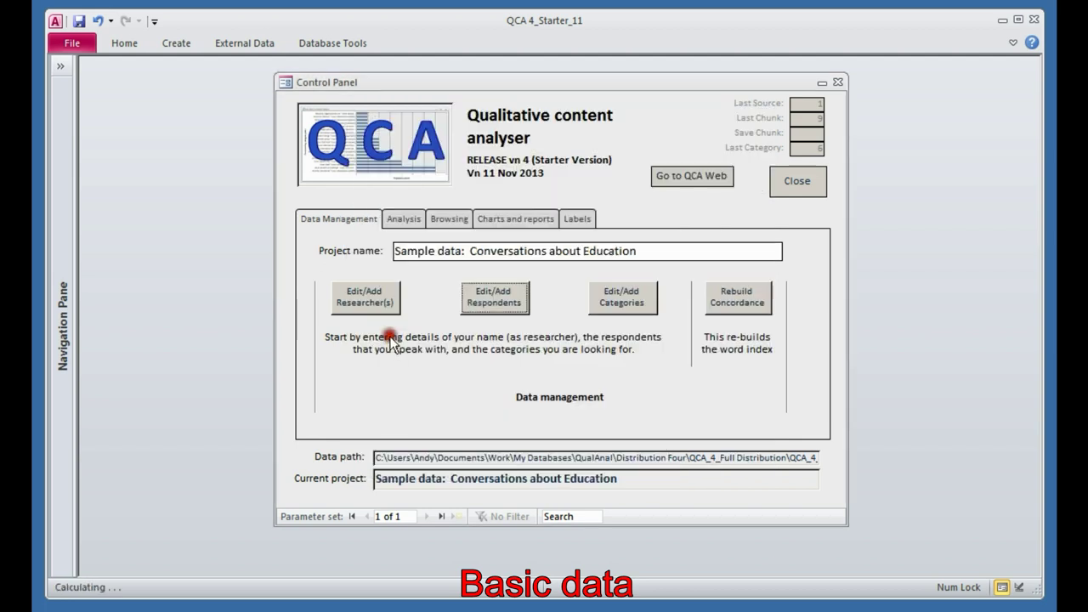
pyautogui.click(621, 297)
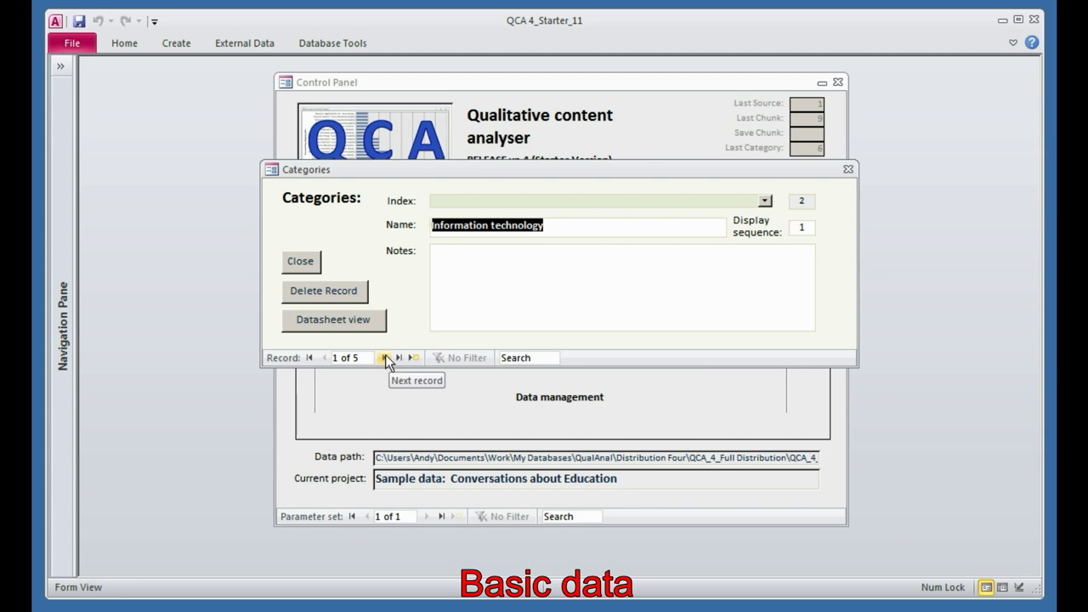
pyautogui.click(385, 357)
pyautogui.click(385, 357)
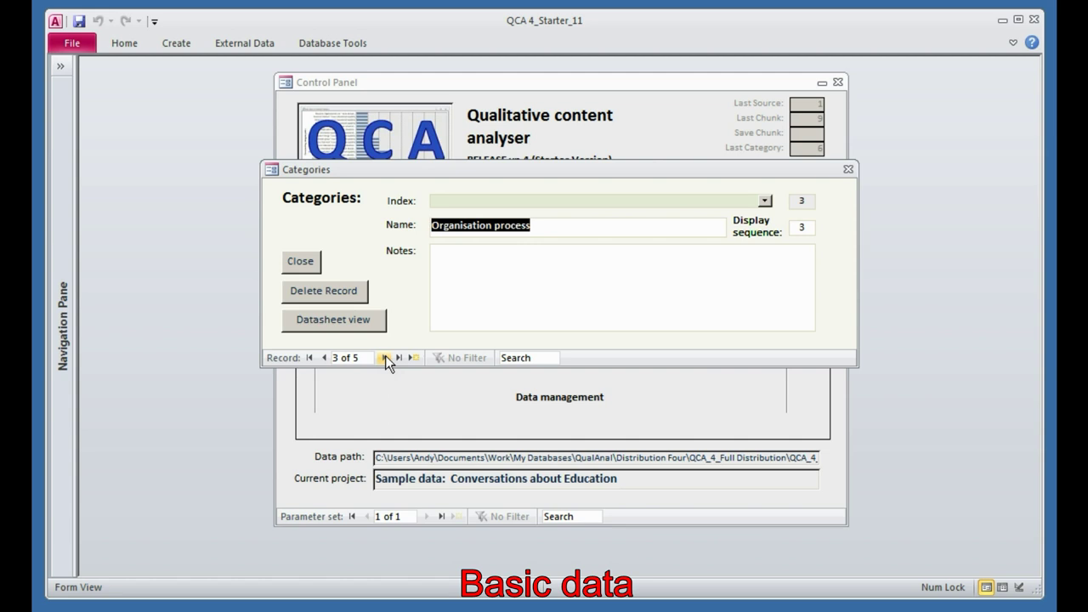
pyautogui.click(385, 357)
pyautogui.click(385, 357)
pyautogui.click(303, 262)
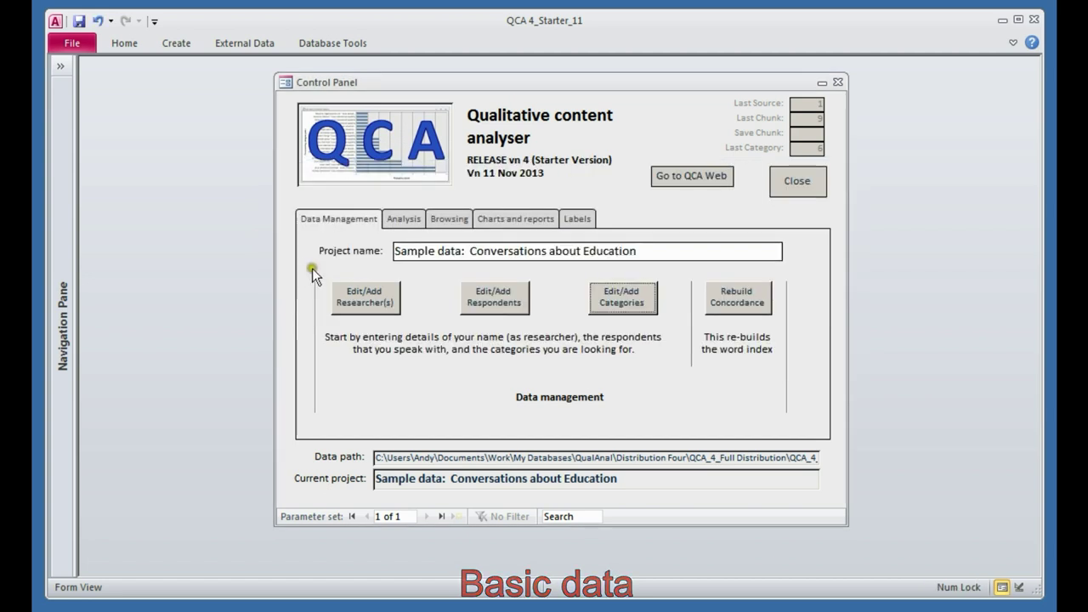
# Open Load & chunk up Sources and browse the first source's chunks, finding the Windows question
pyautogui.click(413, 218)
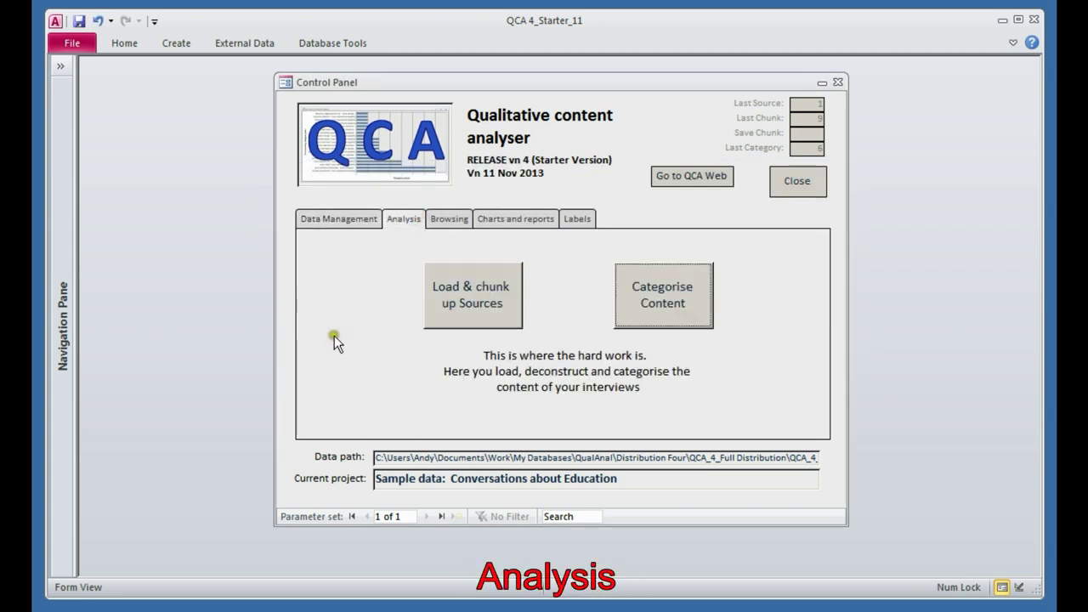
pyautogui.click(479, 295)
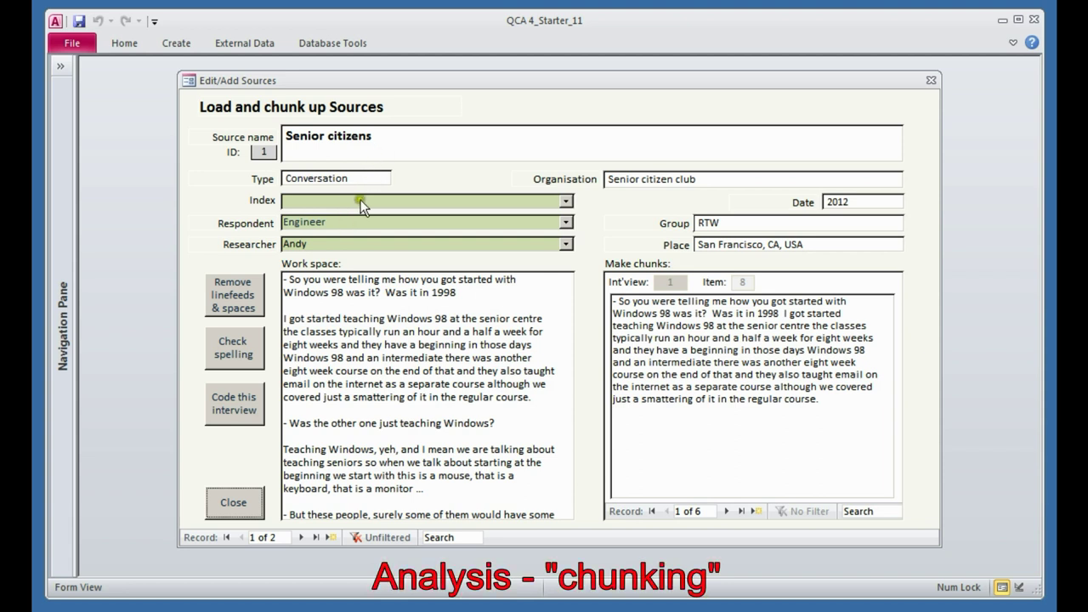
pyautogui.click(723, 513)
pyautogui.click(723, 513)
pyautogui.click(723, 513)
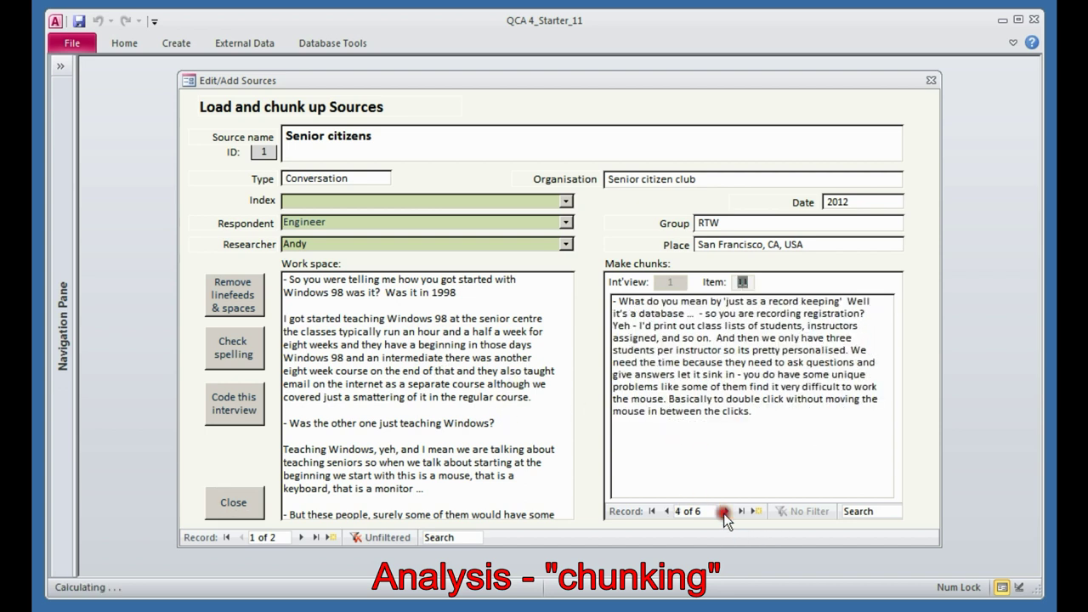
pyautogui.click(653, 511)
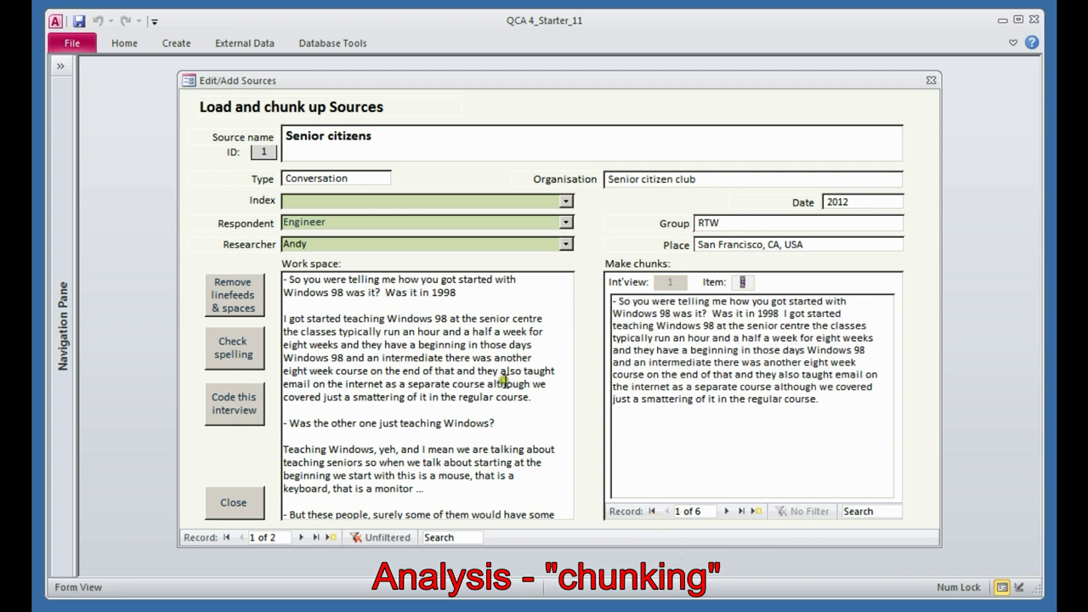
pyautogui.moveTo(533, 398); pyautogui.dragTo(277, 279)
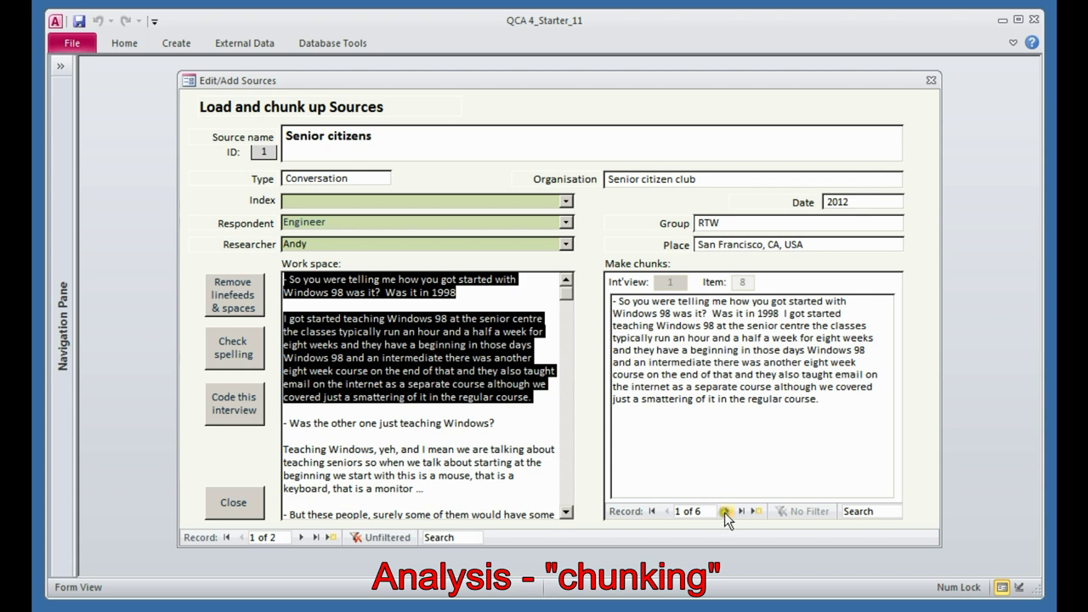
pyautogui.moveTo(422, 487); pyautogui.dragTo(283, 419)
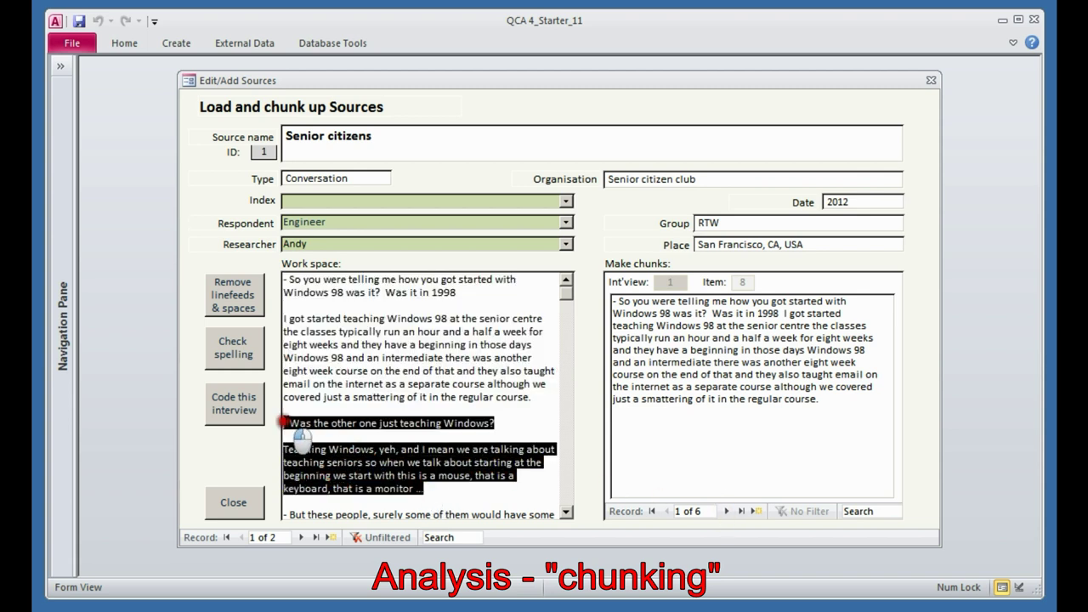
pyautogui.click(724, 513)
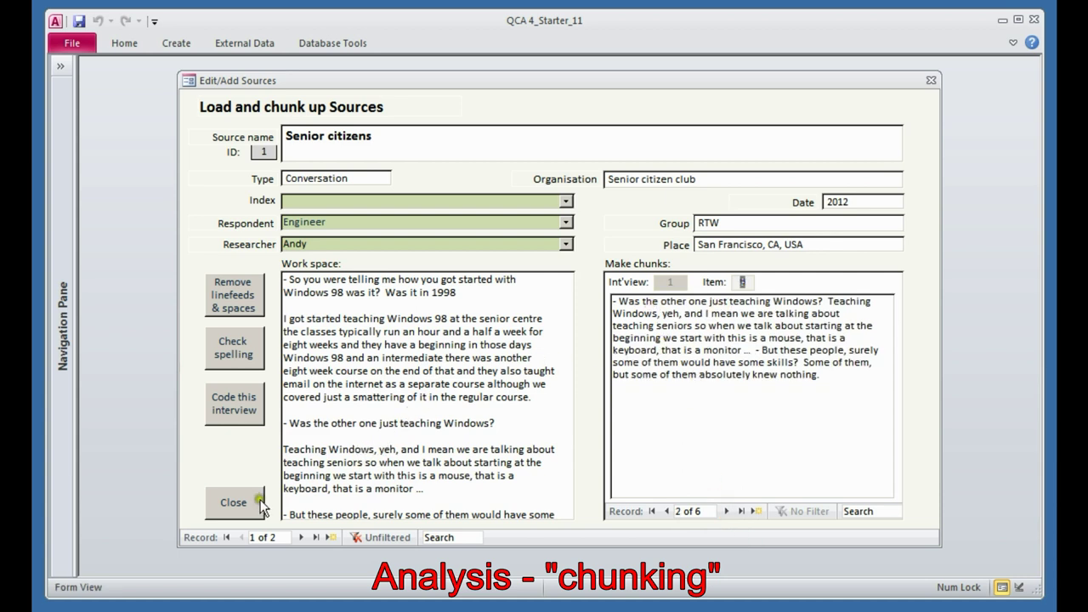
# Move to the Pre-primary kindergarten source and step past its seven chunks to a blank one
pyautogui.click(301, 537)
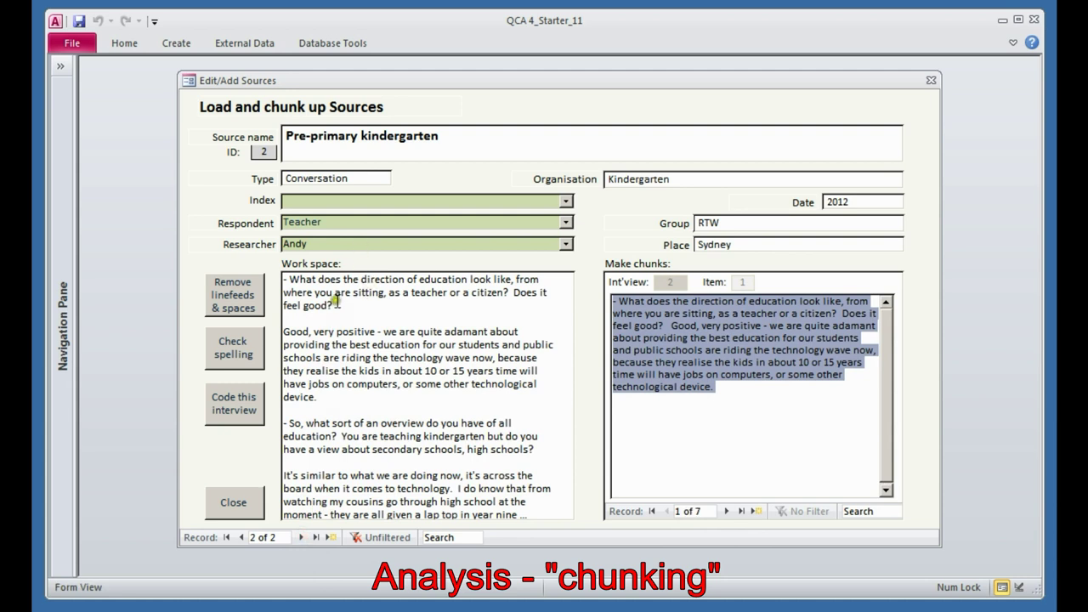
pyautogui.click(725, 510)
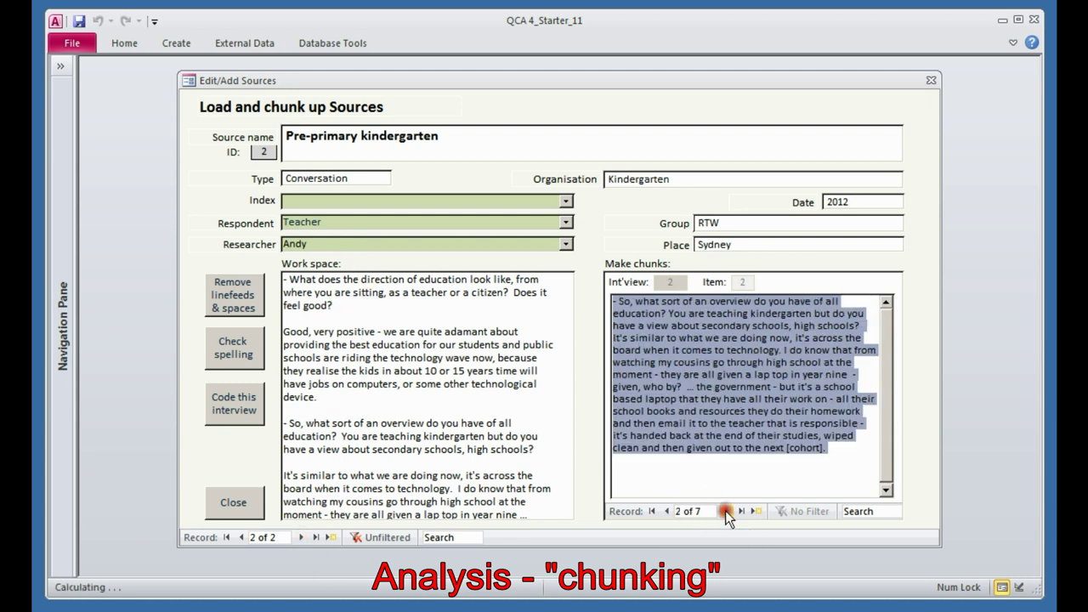
pyautogui.click(725, 511)
pyautogui.click(726, 511)
pyautogui.click(727, 511)
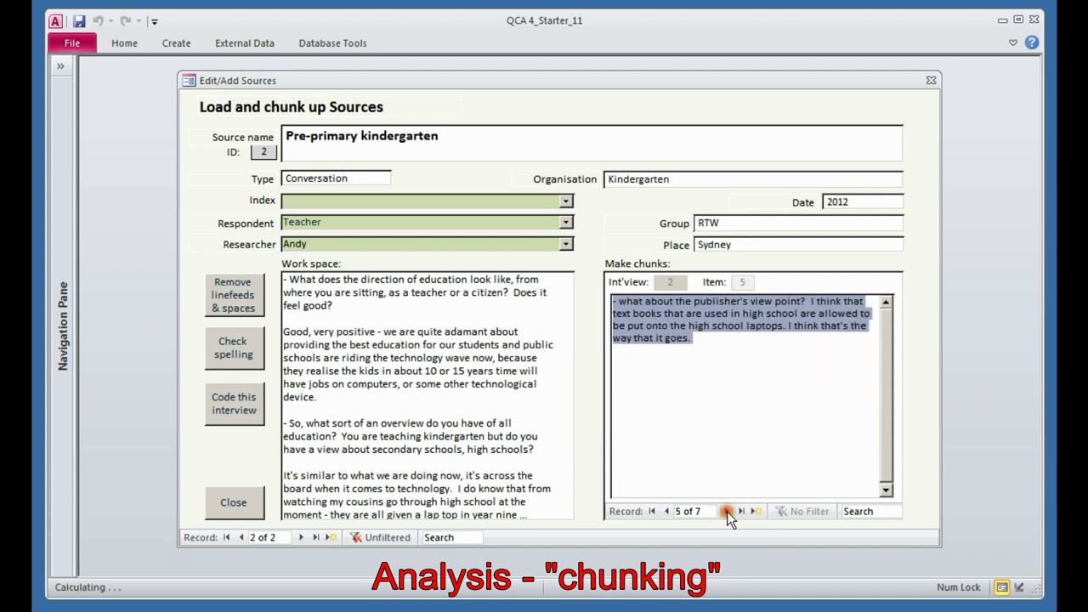
pyautogui.click(727, 512)
pyautogui.click(726, 512)
pyautogui.click(727, 513)
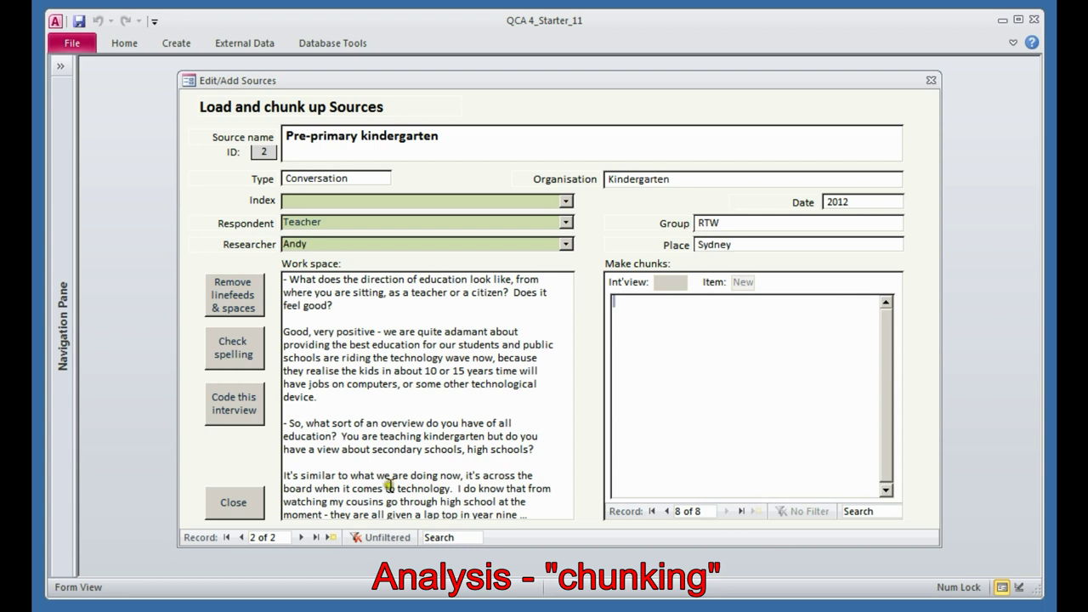
# Paste the full System manager.txt interview from Notepad into a new source record's Work space
pyautogui.click(330, 537)
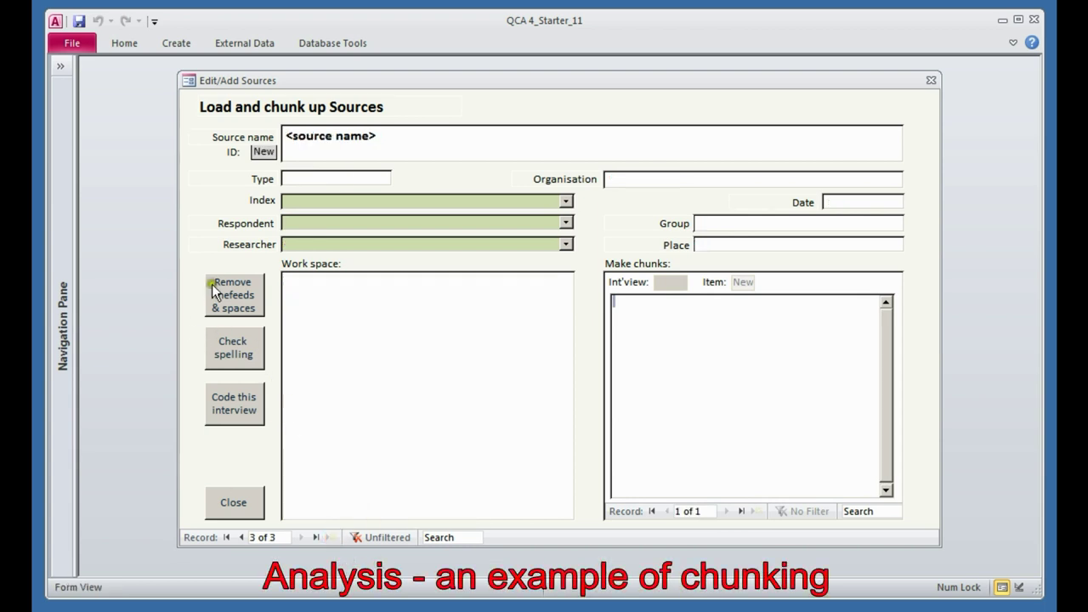
pyautogui.hotkey('alt', 'Tab')
pyautogui.press('Tab')
pyautogui.press('Tab')
pyautogui.press('Tab')
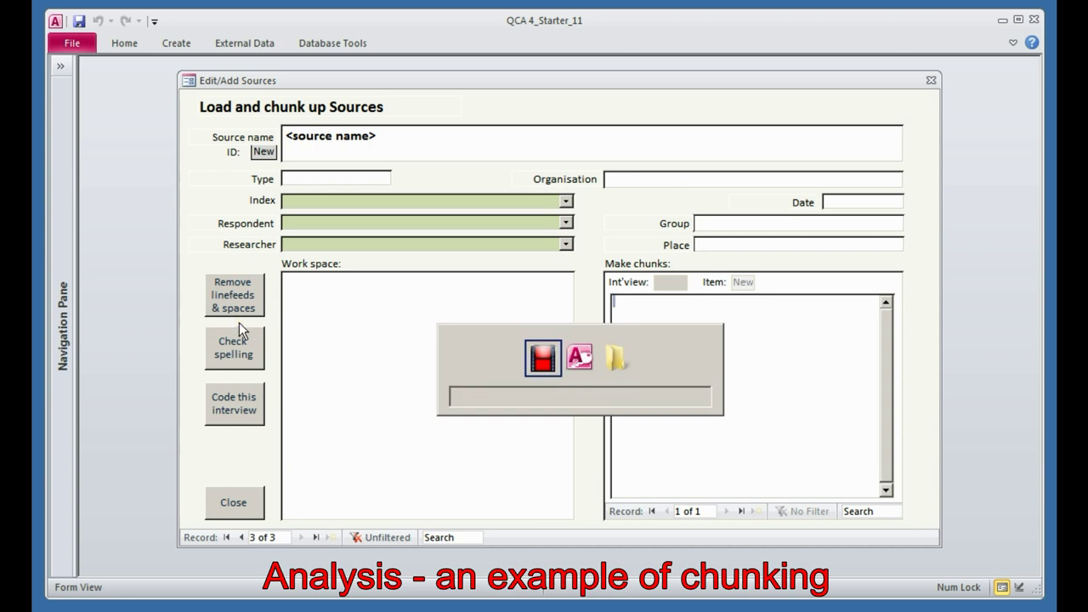
pyautogui.doubleClick(374, 306)
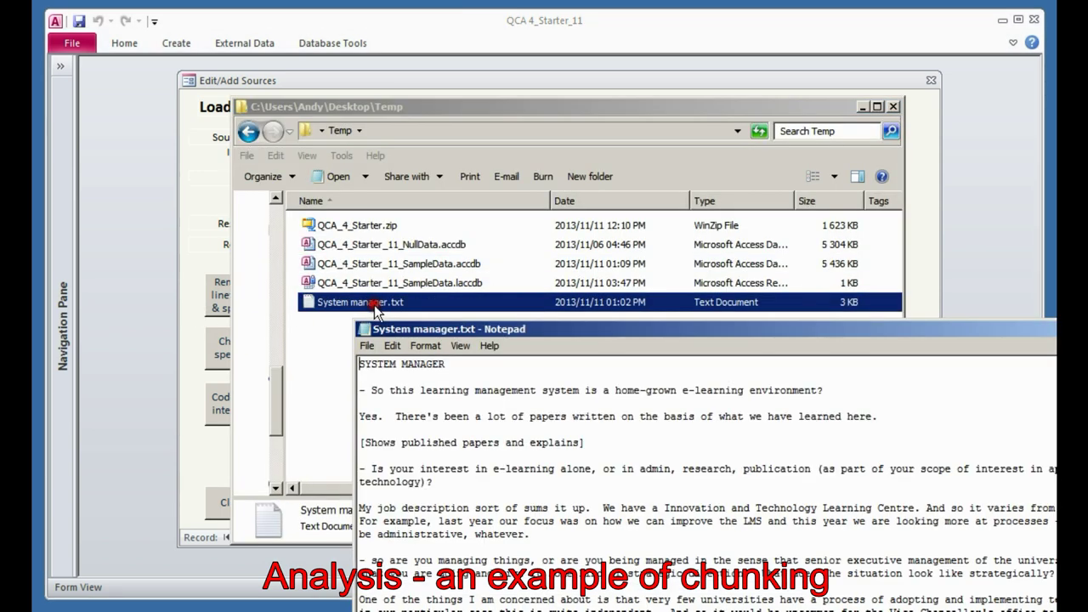
pyautogui.hotkey('ctrl', 'a')
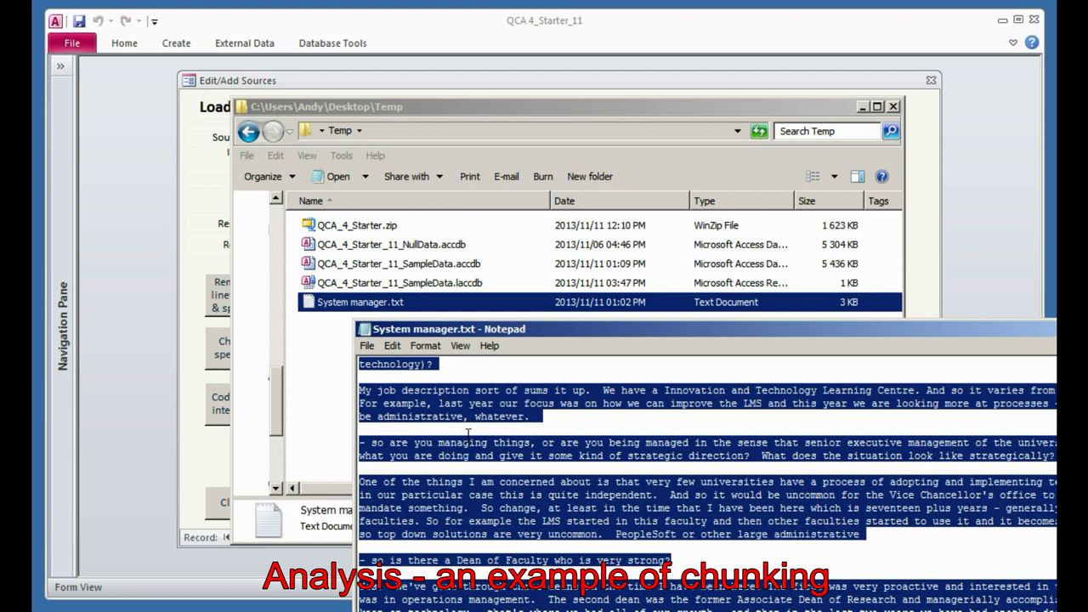
pyautogui.hotkey('alt', 'Tab')
pyautogui.hotkey('alt', 'Tab')
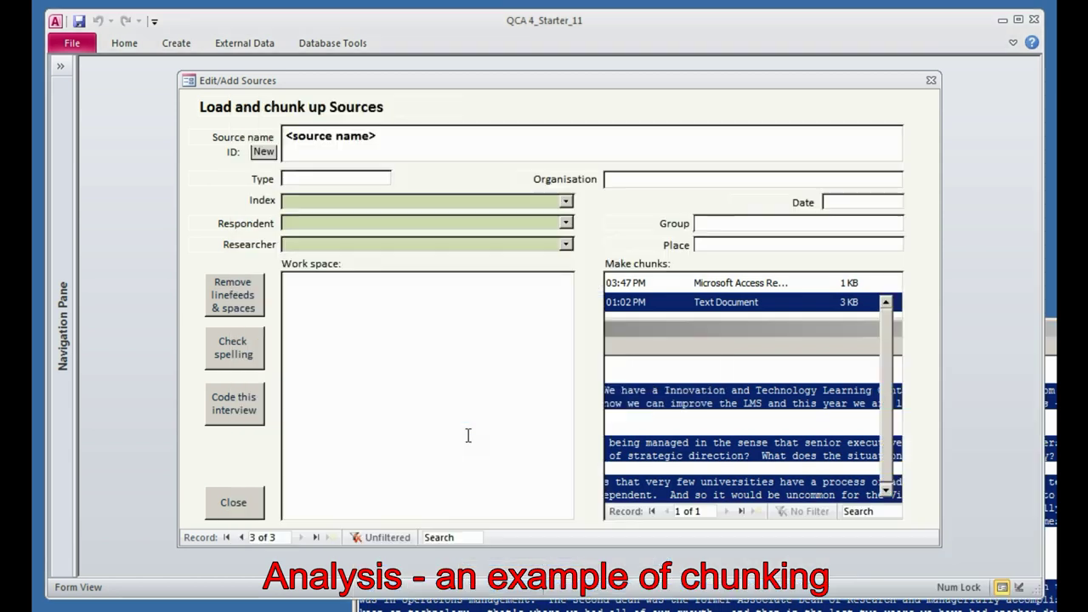
pyautogui.click(328, 290)
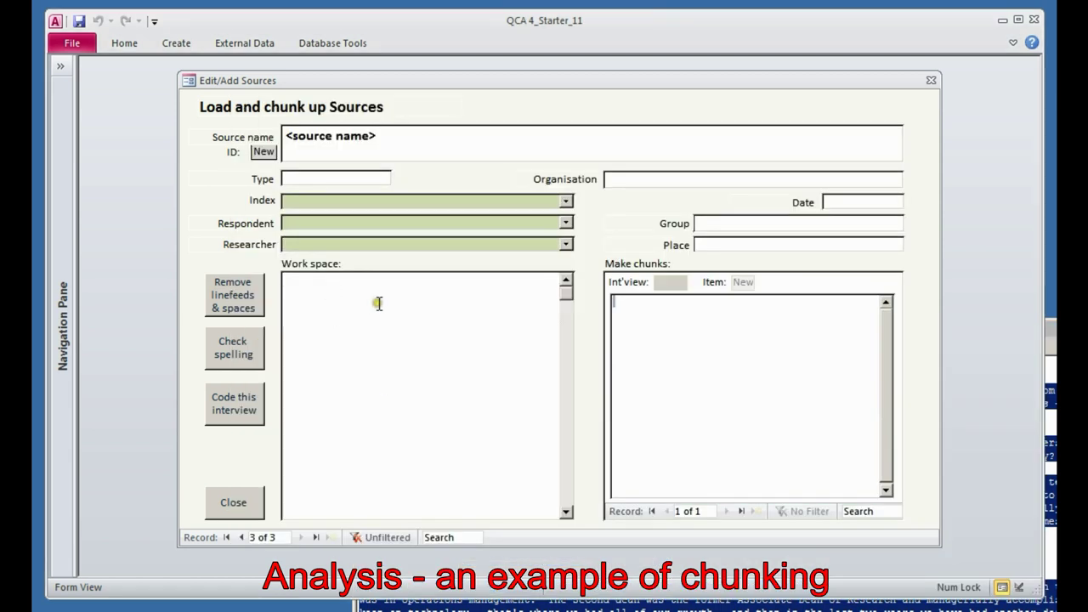
pyautogui.write("Yes.  We've gone through three deans in the time I have been here. The first was very proactive and interested in technology. He was in operations management.  The second dean was the former Associate Dean of Research and managerially accomplished but very keen on technology - that's where we had all of our growth - and then in the last two years we have had another dean, from Austria, and he as it turns out is quite innovative.  - It becomes competitive, doesn't it?  Yes  [laughter]  [end]")
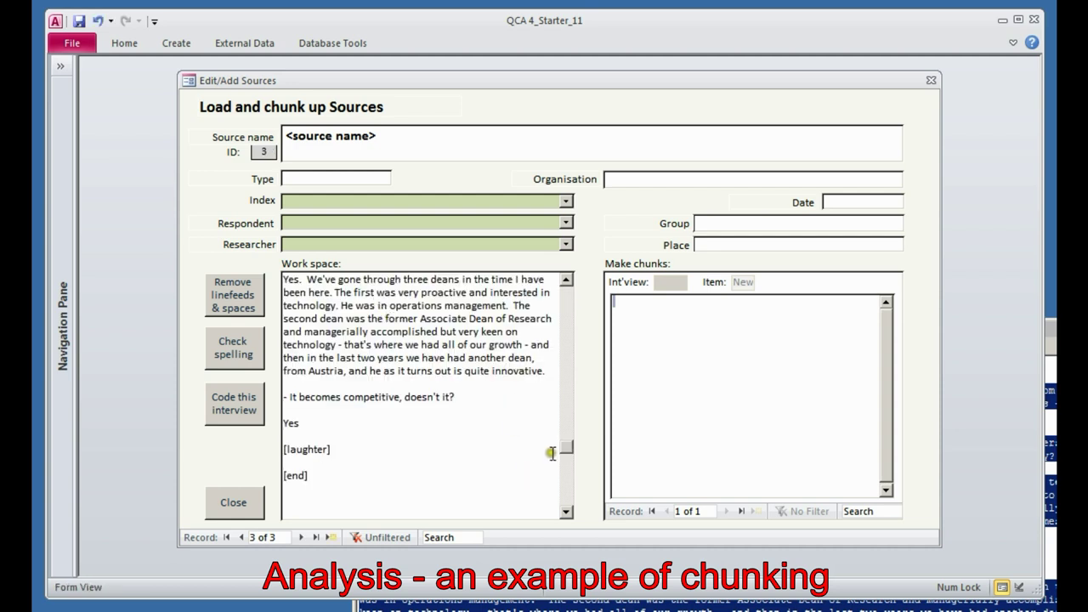
pyautogui.click(565, 452)
pyautogui.moveTo(566, 452); pyautogui.dragTo(558, 283)
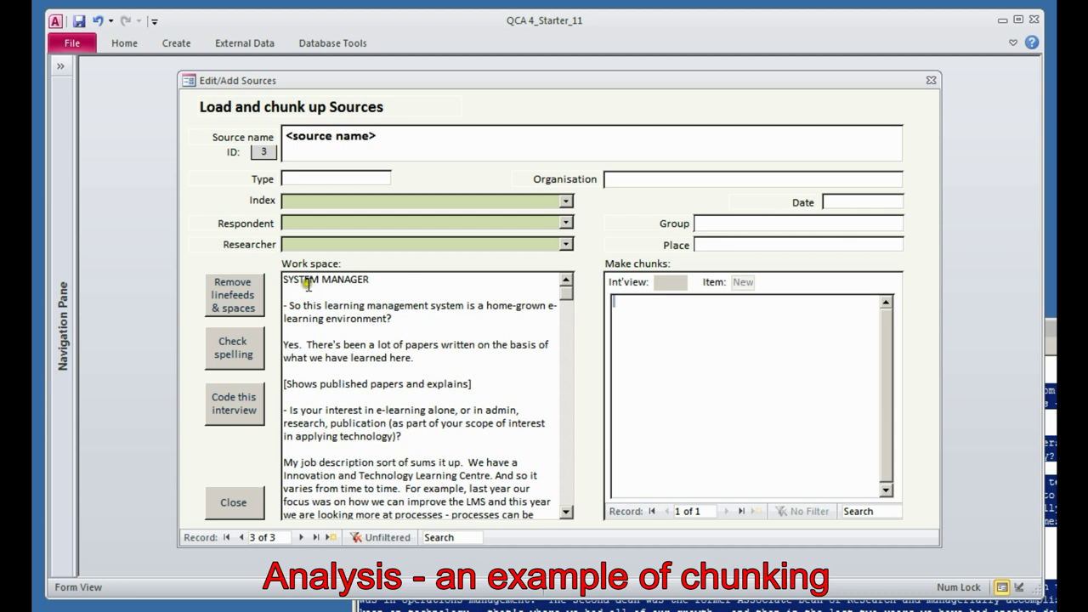
# Name source 3 'University systems management'
pyautogui.click(401, 149)
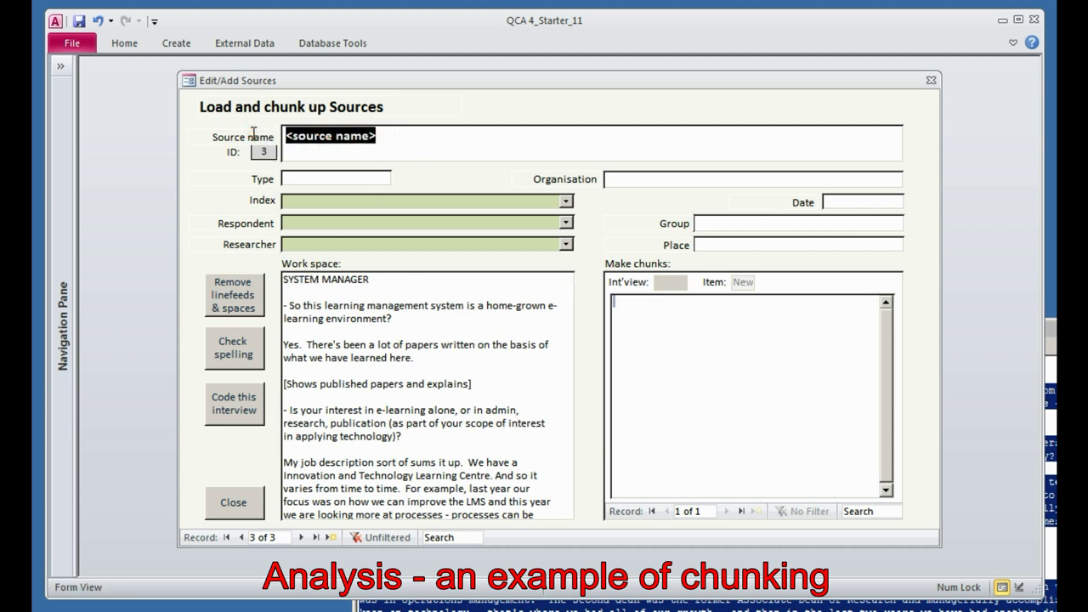
pyautogui.write('University')
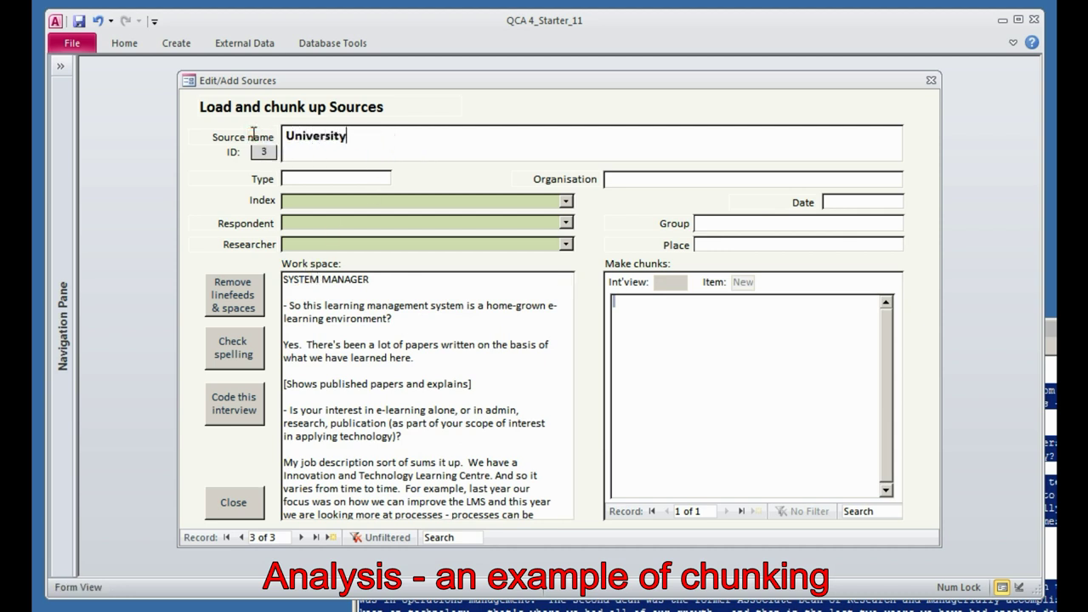
pyautogui.write(' systems managemen')
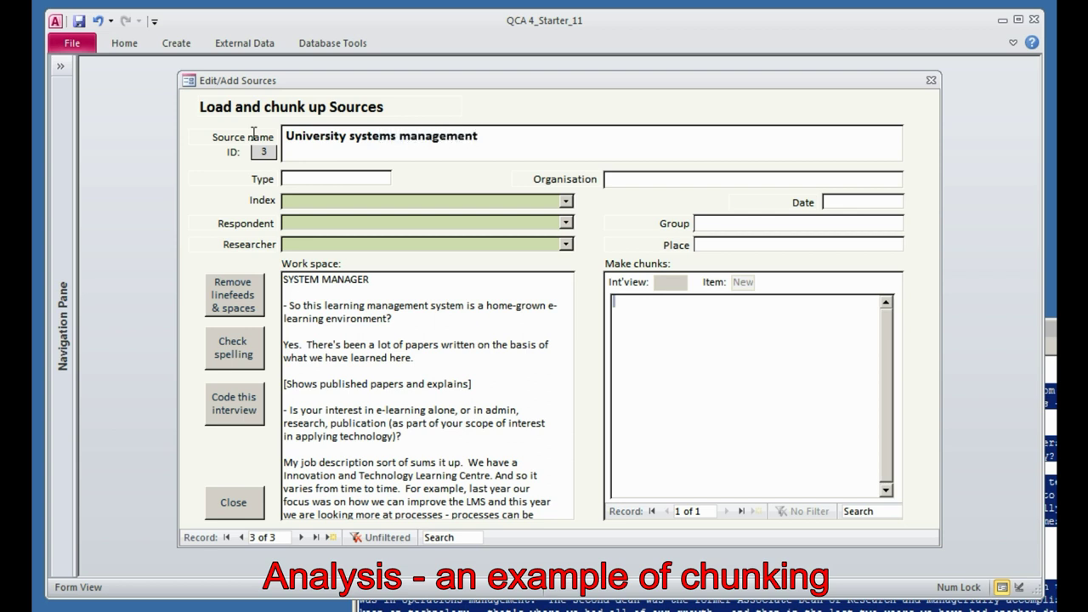
pyautogui.write('t')
pyautogui.click(347, 223)
# Add System manager as a new respondent and assign the researcher from the list
pyautogui.write('System man')
pyautogui.press('Return')
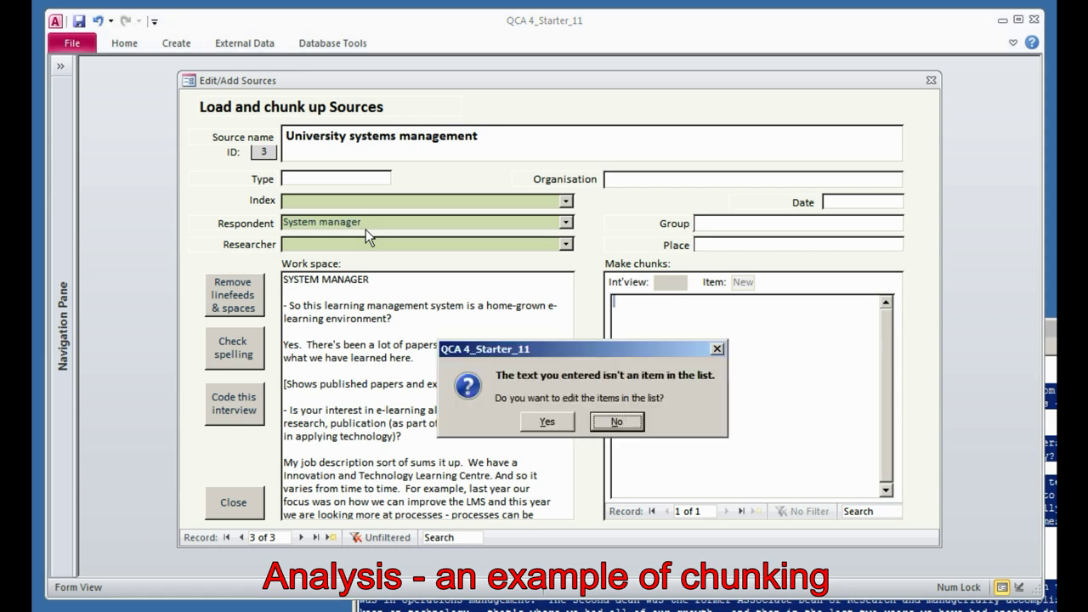
pyautogui.click(547, 422)
pyautogui.click(547, 422)
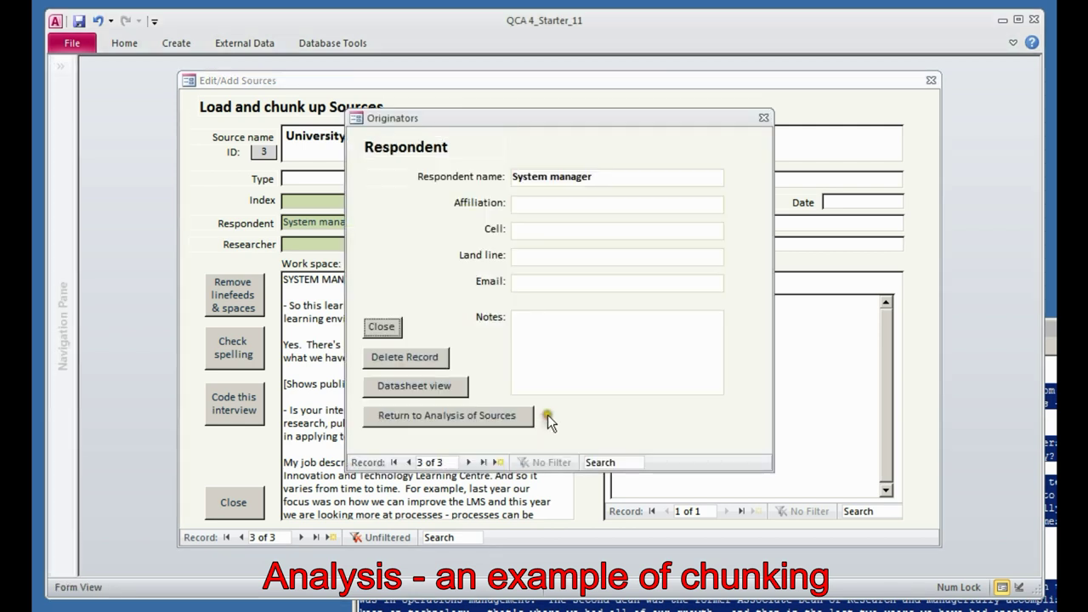
pyautogui.click(382, 327)
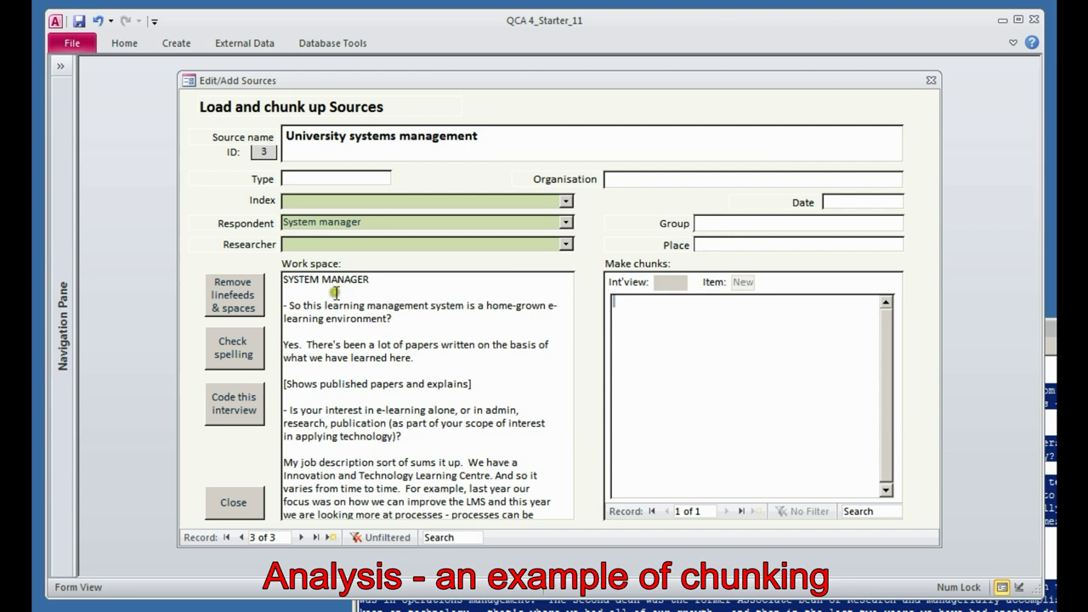
pyautogui.click(565, 244)
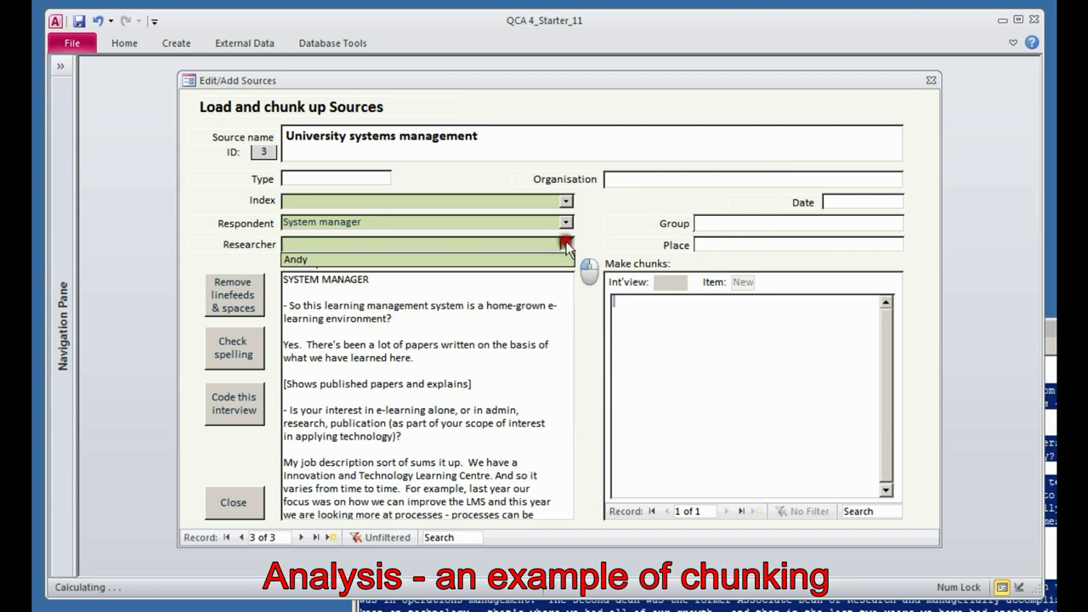
pyautogui.click(367, 260)
pyautogui.press('Tab')
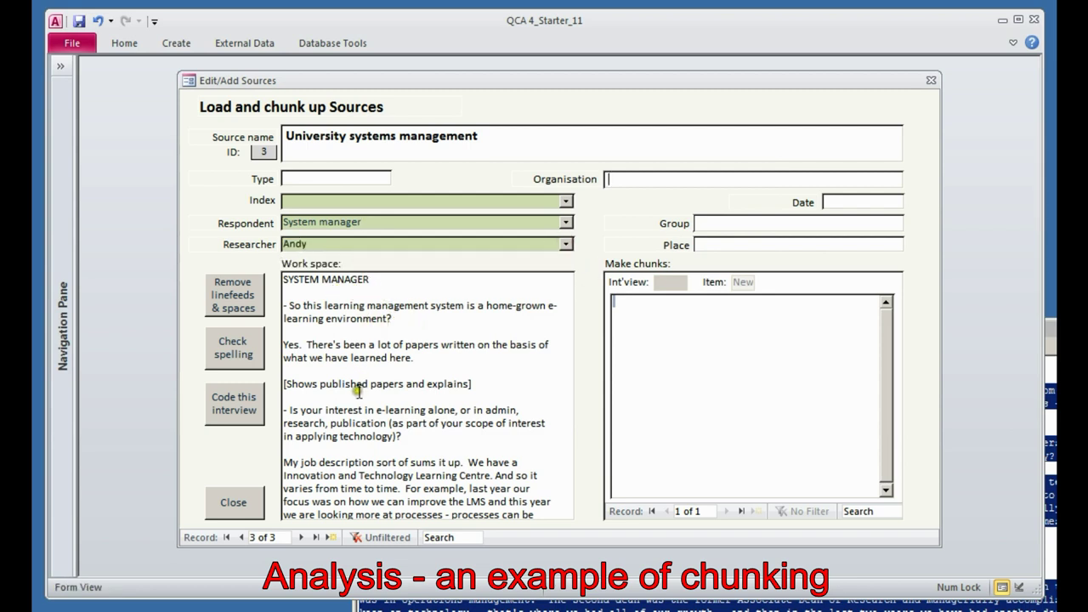
# Delete the title line and chunk the first two paragraphs and the 'Is your interest' passage
pyautogui.click(304, 299)
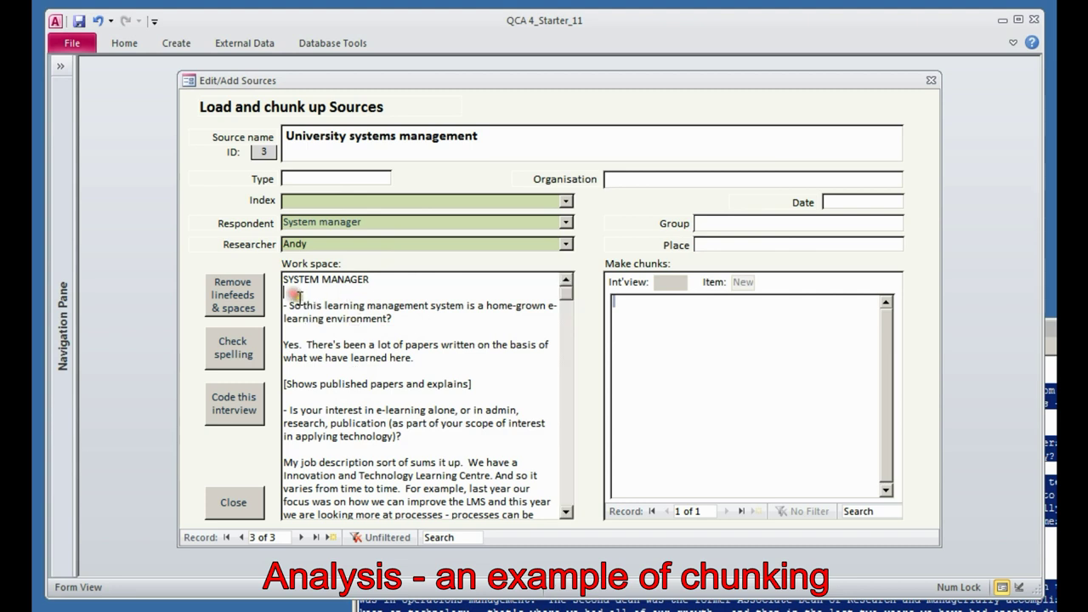
pyautogui.hotkey('shift', 'Down')
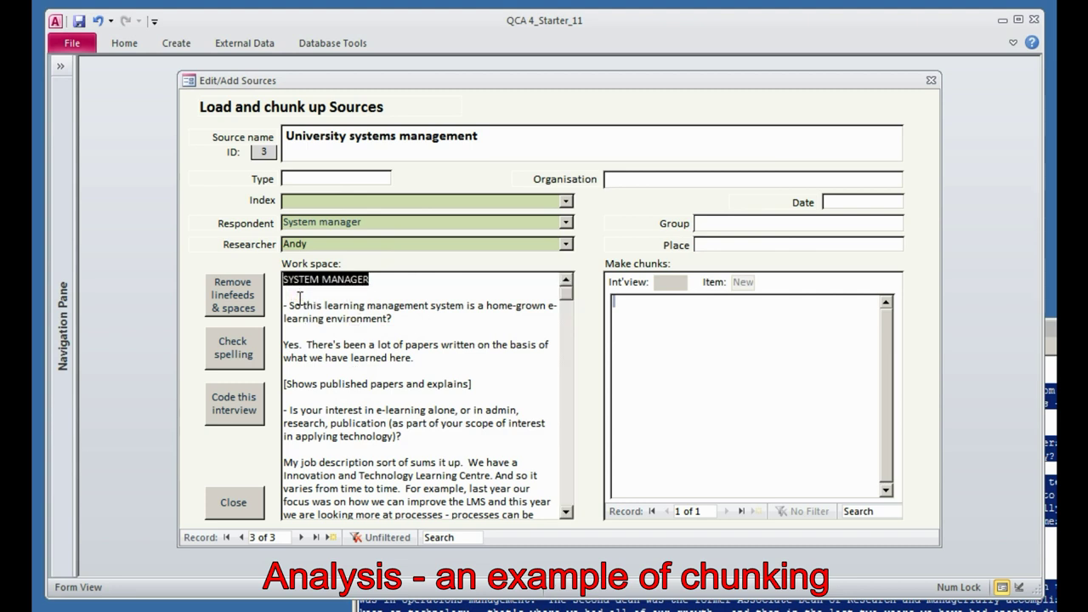
pyautogui.press('Delete')
pyautogui.press('Delete')
pyautogui.hotkey('shift', 'Down')
pyautogui.hotkey('shift', 'Down')
pyautogui.hotkey('shift', 'Down')
pyautogui.hotkey('shift', 'Down')
pyautogui.hotkey('shift', 'Down')
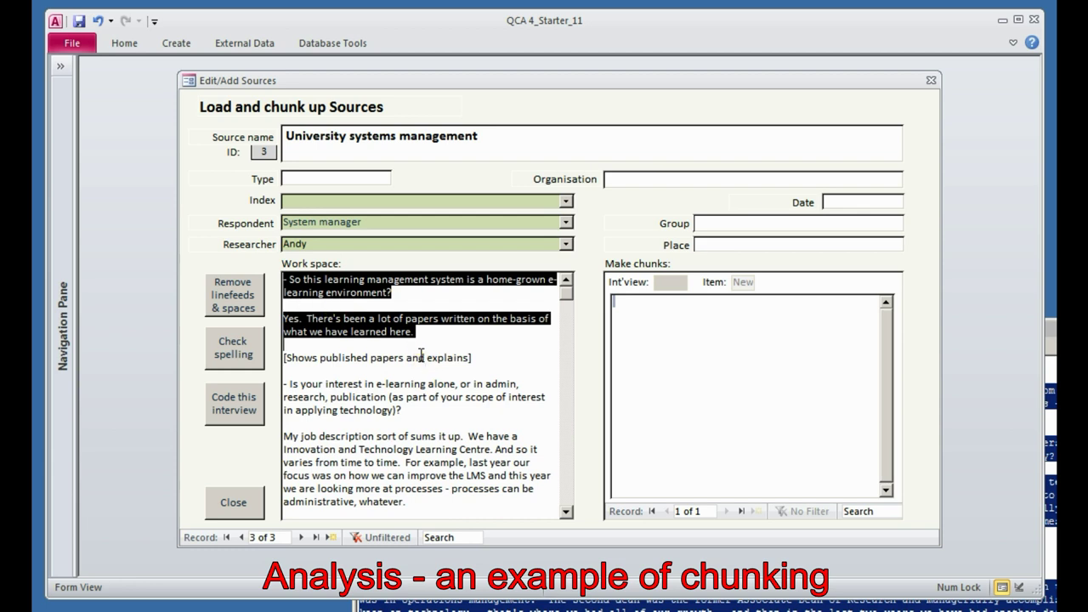
pyautogui.hotkey('ctrl', 'x')
pyautogui.click(653, 333)
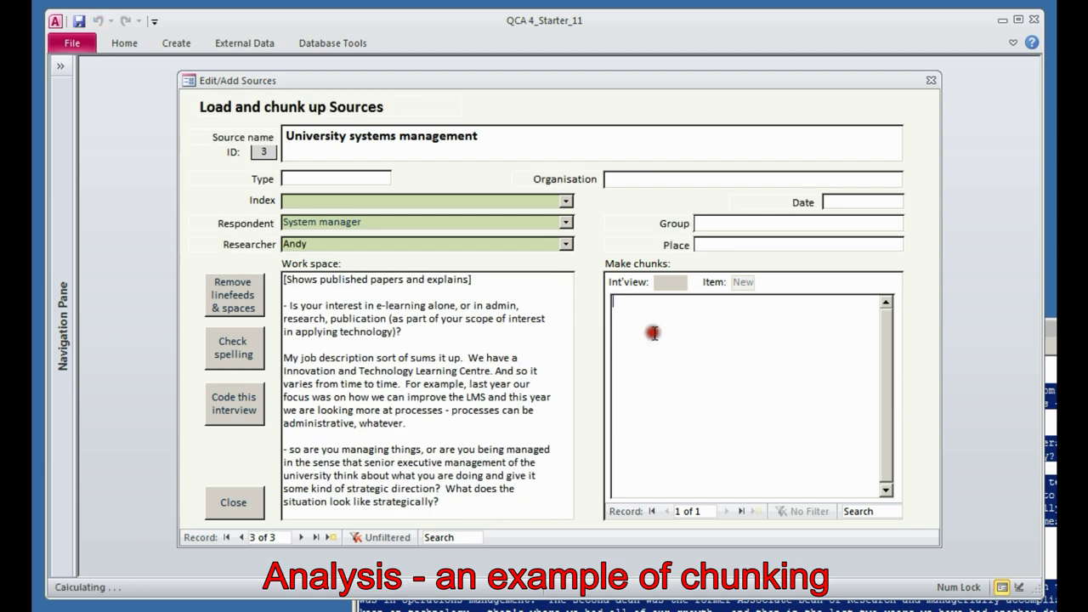
pyautogui.hotkey('ctrl', 'v')
pyautogui.press('Tab')
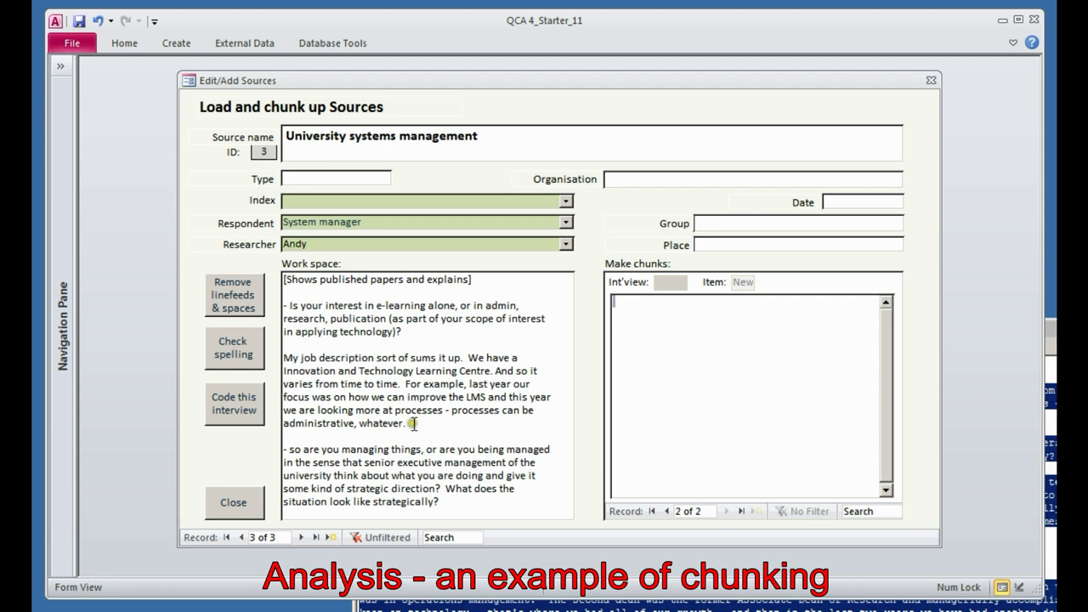
pyautogui.moveTo(413, 423); pyautogui.dragTo(245, 304)
pyautogui.hotkey('ctrl', 'x')
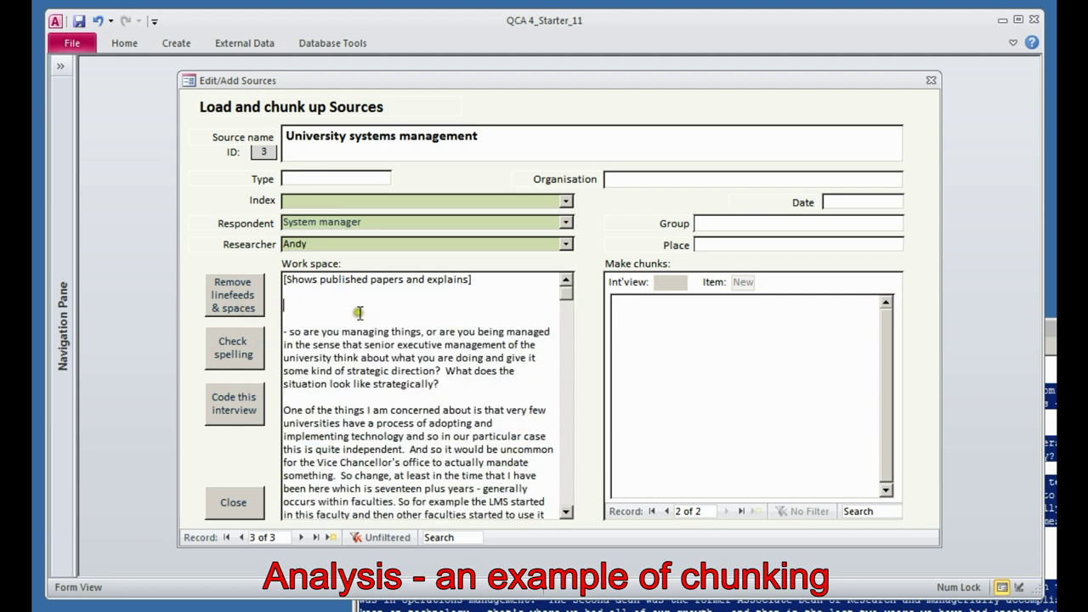
pyautogui.click(669, 332)
pyautogui.hotkey('ctrl', 'v')
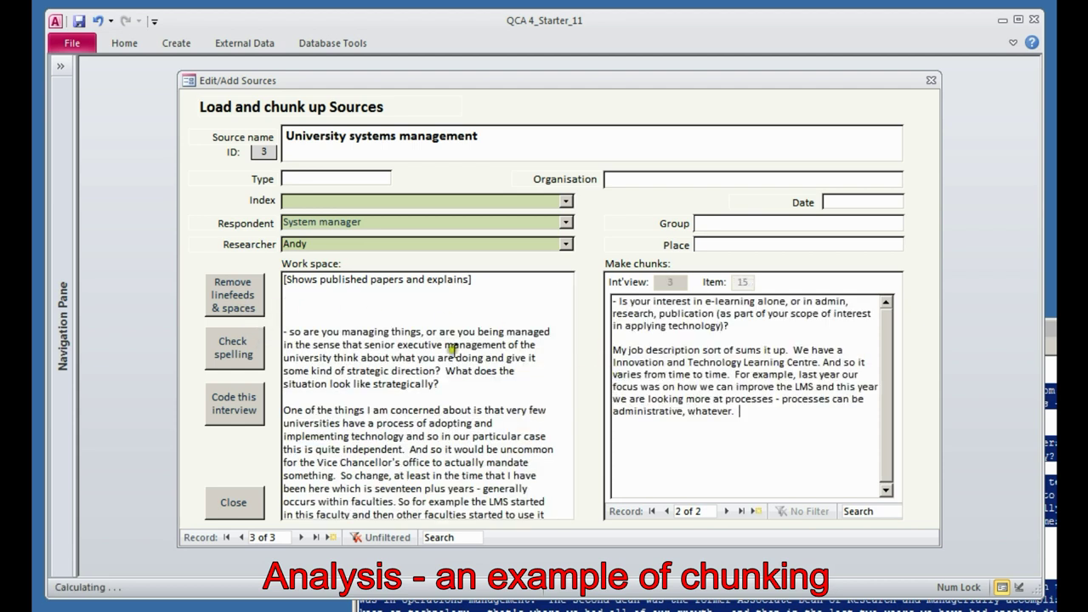
# Delete the published papers note and chunk the passage ending at 'administrative'
pyautogui.click(285, 323)
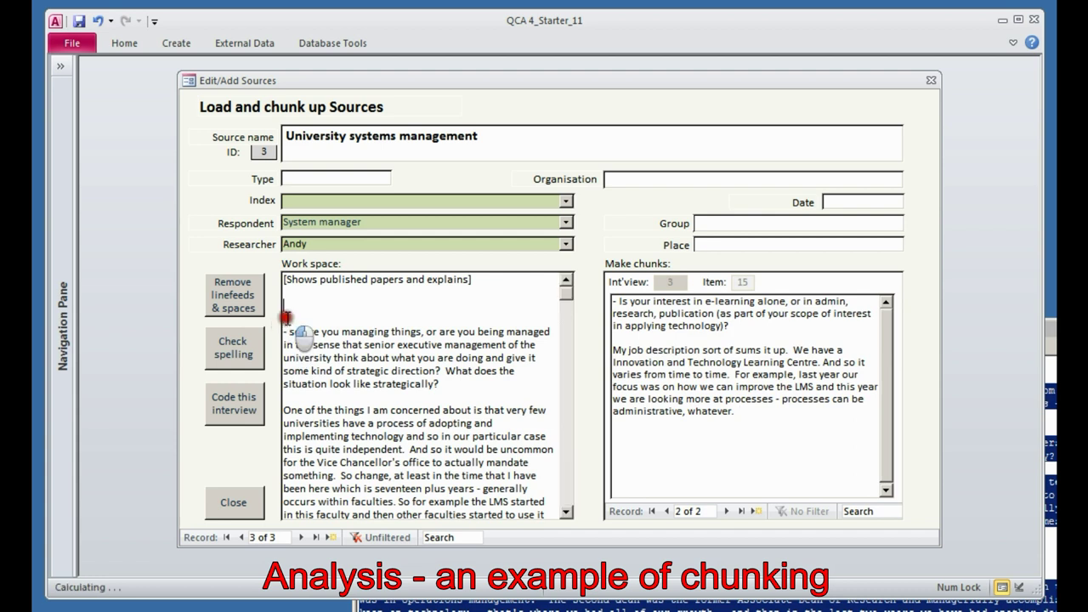
pyautogui.click(284, 281)
pyautogui.press('Right')
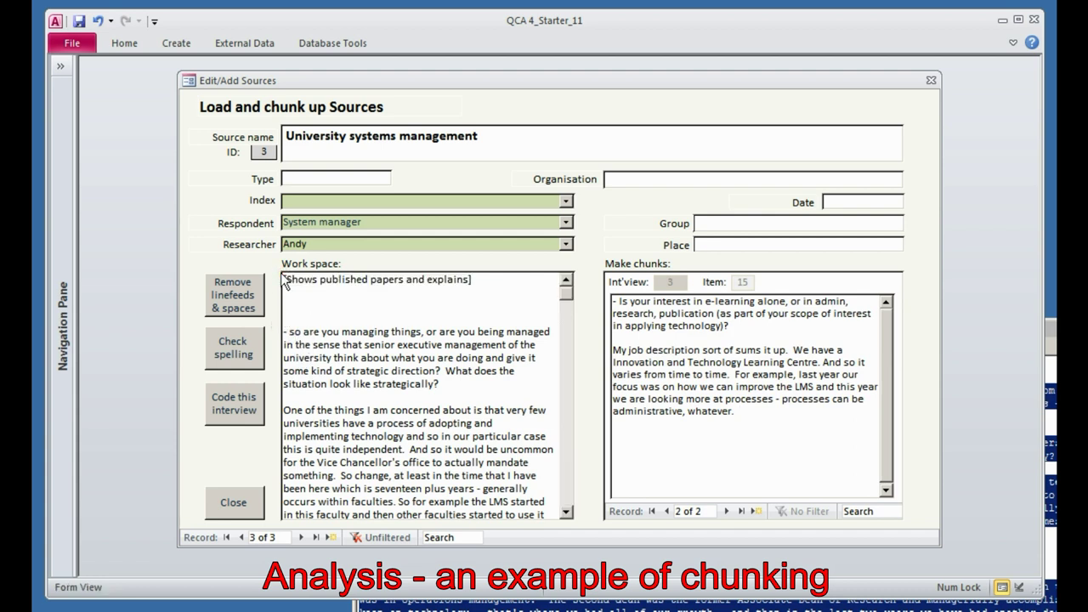
pyautogui.keyDown('shift'); pyautogui.click(283, 280); pyautogui.keyUp('shift')
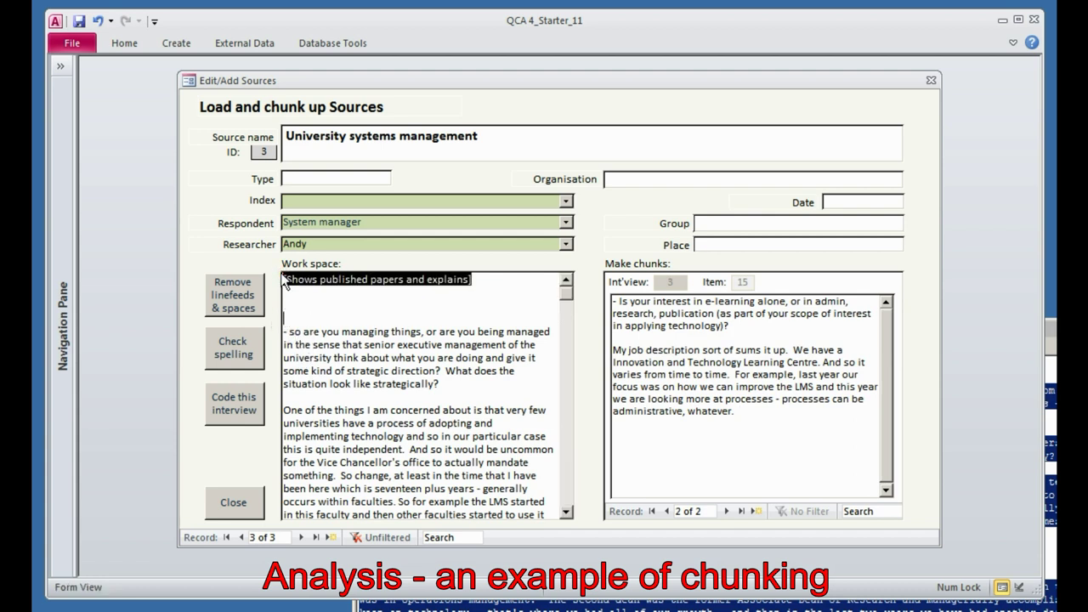
pyautogui.press('Delete')
pyautogui.hotkey('shift', 'Down')
pyautogui.hotkey('shift', 'Down')
pyautogui.hotkey('shift', 'Down')
pyautogui.hotkey('shift', 'Down')
pyautogui.hotkey('shift', 'Down')
pyautogui.hotkey('shift', 'Down')
pyautogui.hotkey('shift', 'Down')
pyautogui.hotkey('shift', 'Down')
pyautogui.hotkey('shift', 'Down')
pyautogui.hotkey('shift', 'Down')
pyautogui.hotkey('shift', 'Down')
pyautogui.hotkey('shift', 'Down')
pyautogui.hotkey('shift', 'Down')
pyautogui.hotkey('shift', 'Down')
pyautogui.hotkey('shift', 'Down')
pyautogui.hotkey('shift', 'Down')
pyautogui.hotkey('shift', 'Down')
pyautogui.hotkey('shift', 'Down')
pyautogui.hotkey('shift', 'Down')
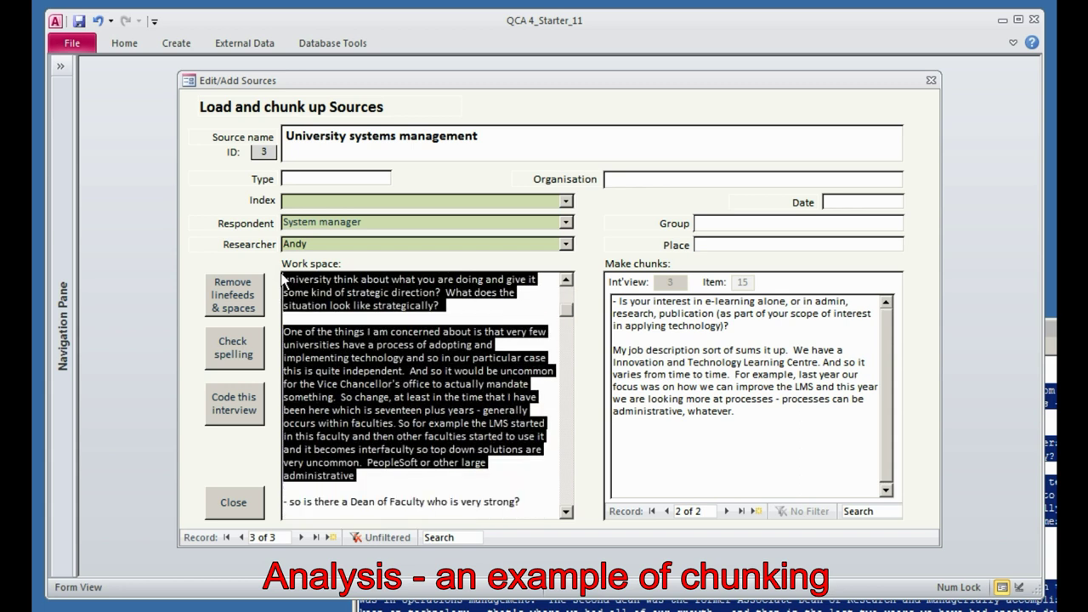
pyautogui.press('Delete')
pyautogui.click(756, 511)
pyautogui.click(704, 425)
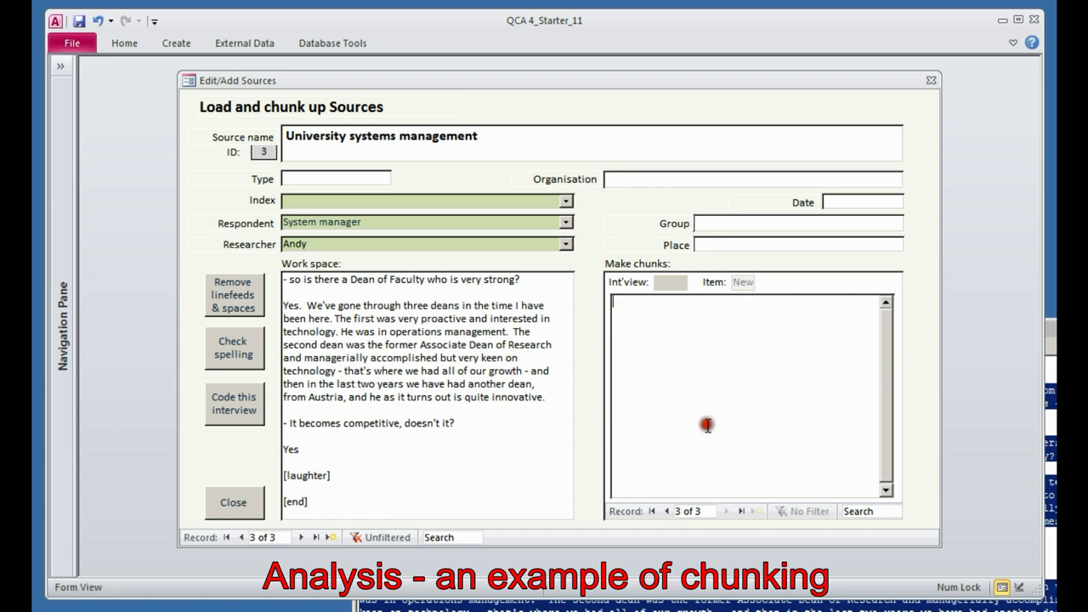
pyautogui.hotkey('ctrl', 'v')
pyautogui.press('Tab')
# Chunk the Dean of Faculty question and the closing exchange down to [laughter]
pyautogui.moveTo(554, 397); pyautogui.dragTo(283, 279)
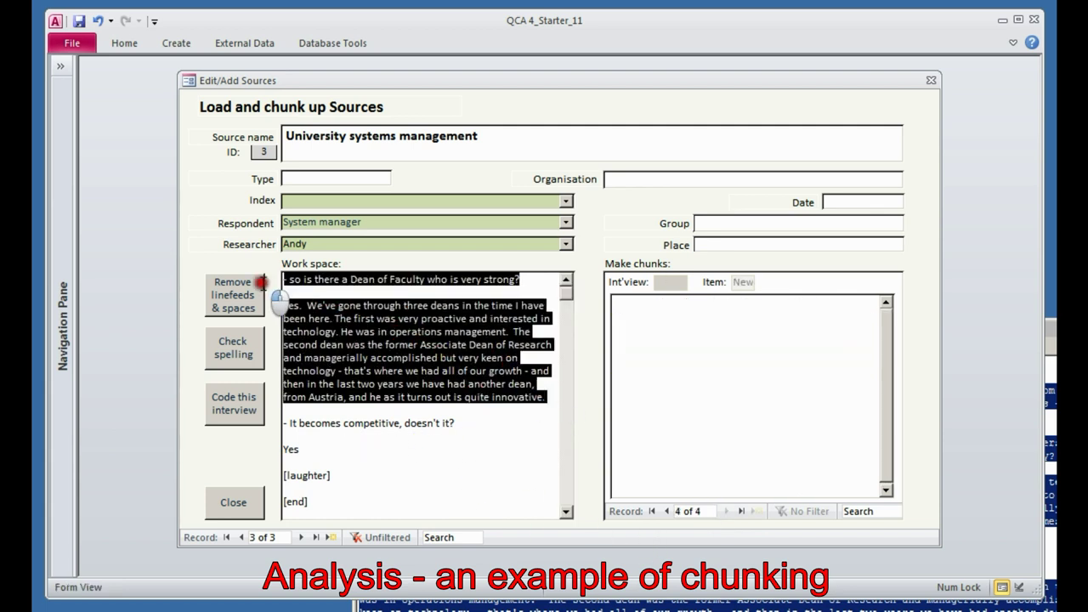
pyautogui.hotkey('ctrl', 'x')
pyautogui.click(697, 440)
pyautogui.hotkey('ctrl', 'v')
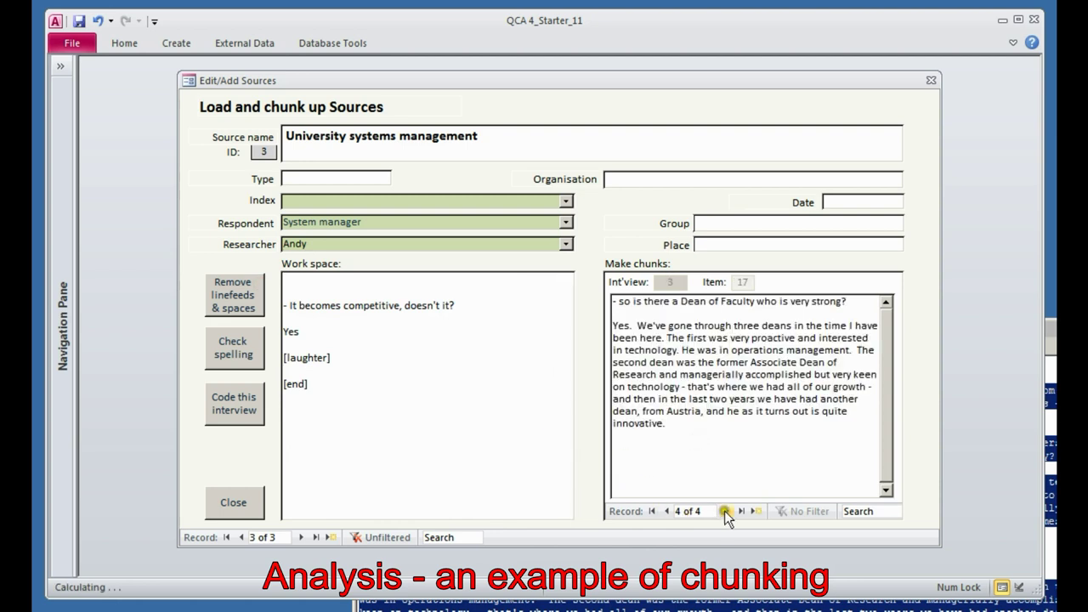
pyautogui.click(725, 511)
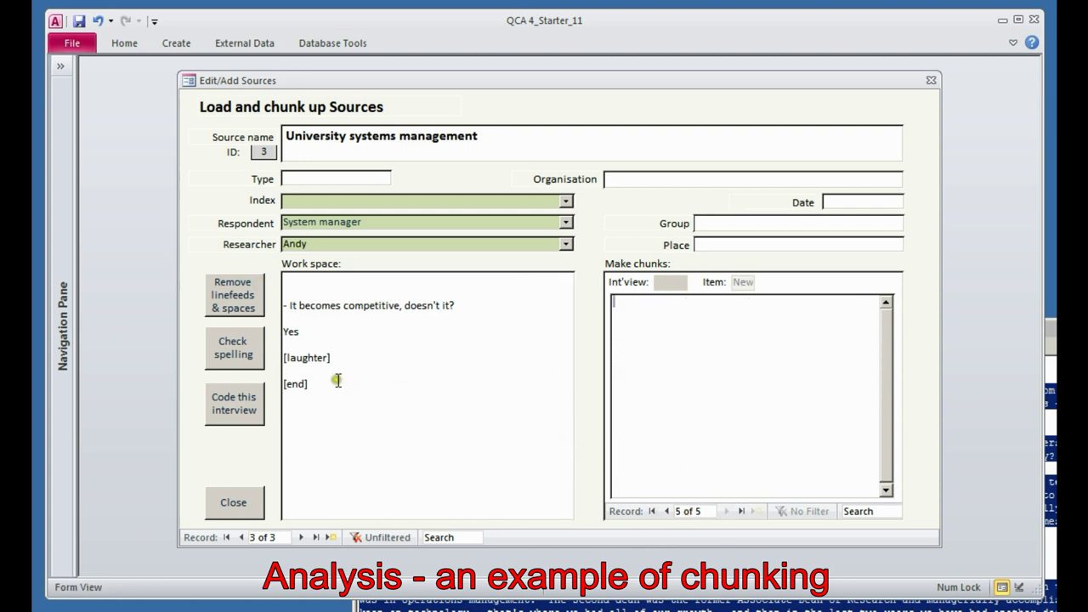
pyautogui.moveTo(338, 380); pyautogui.dragTo(292, 311)
pyautogui.hotkey('ctrl', 'x')
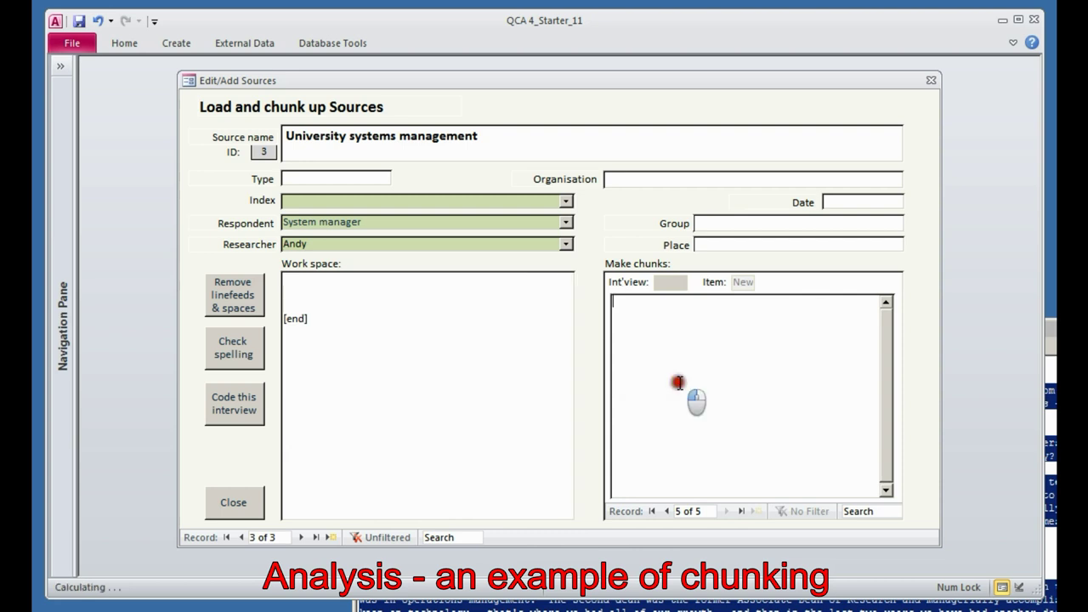
pyautogui.hotkey('ctrl', 'v')
pyautogui.press('Tab')
# Paste the System manager interview text back into source 3's Work space
pyautogui.click(1051, 339)
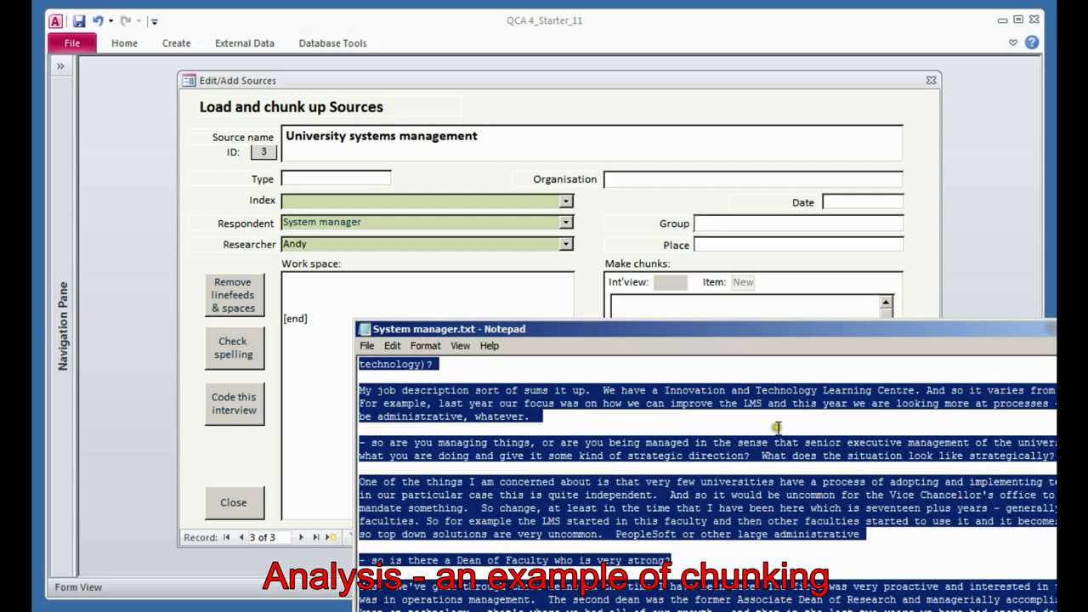
pyautogui.click(315, 280)
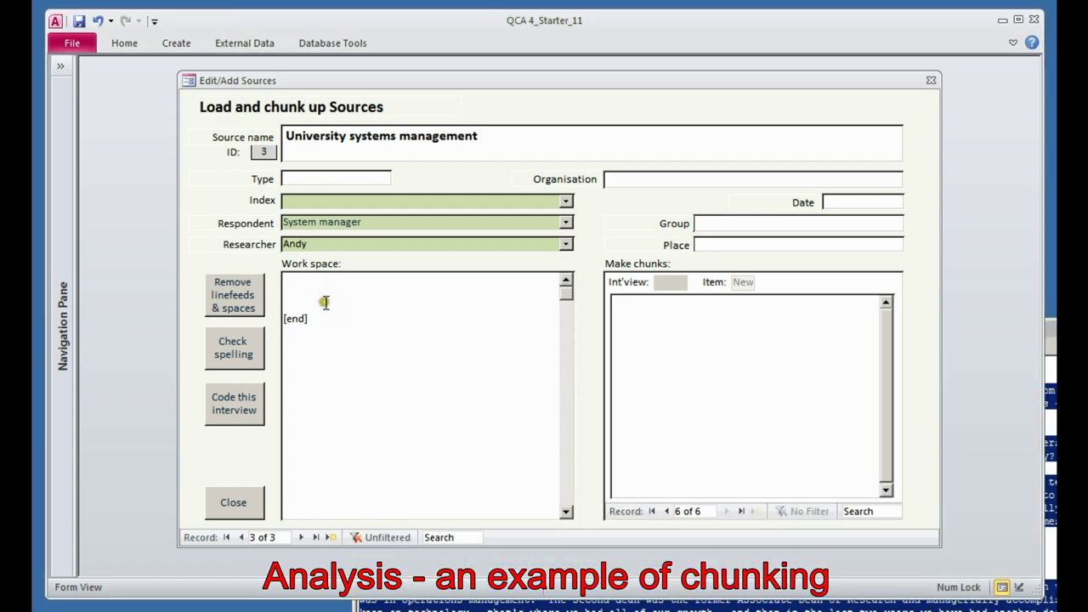
pyautogui.click(315, 406)
pyautogui.hotkey('ctrl', 'v')
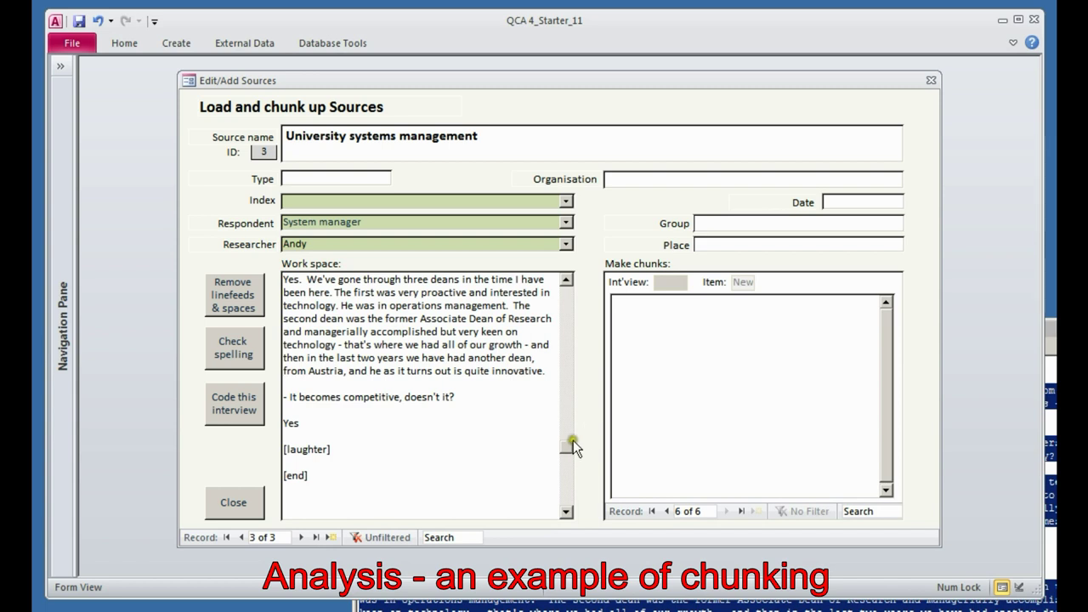
pyautogui.moveTo(563, 302); pyautogui.dragTo(563, 287)
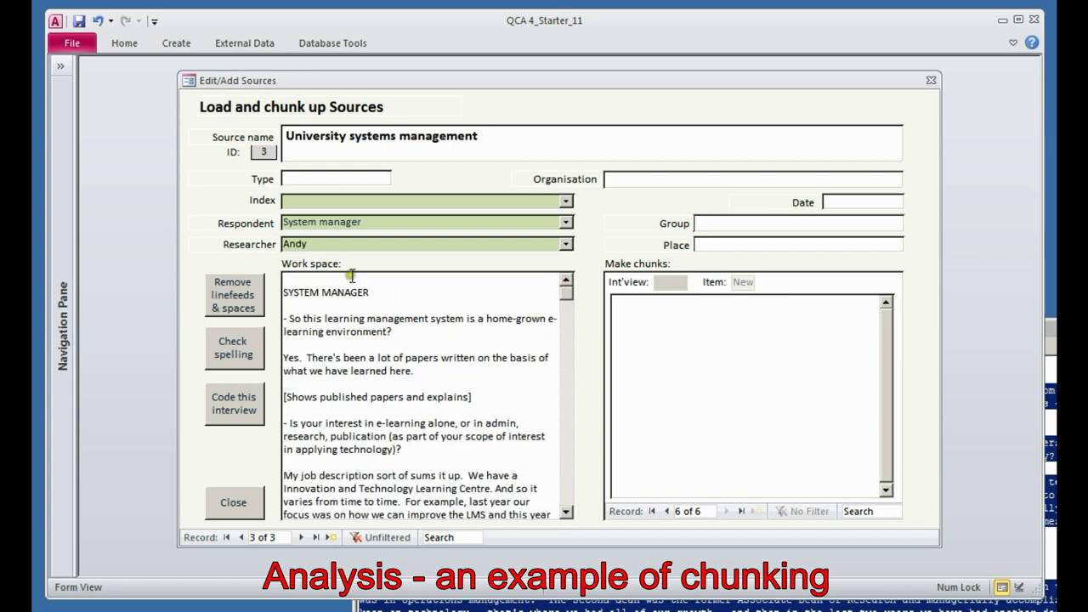
# Check the first saved chunk and set the interview date to 2 Nov 2013
pyautogui.click(652, 511)
pyautogui.click(673, 432)
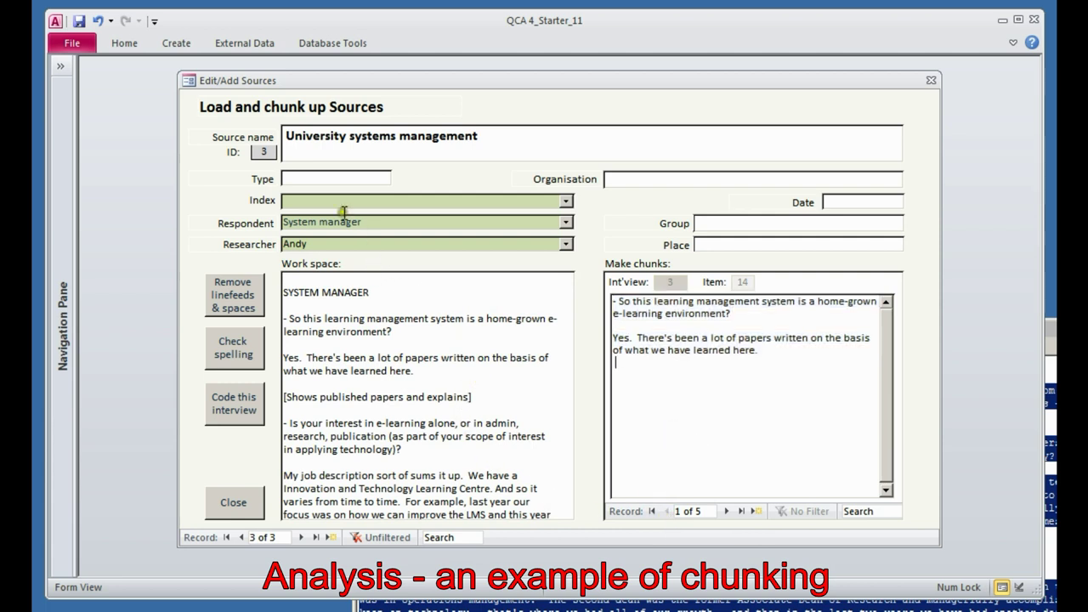
pyautogui.click(314, 175)
pyautogui.click(844, 201)
pyautogui.press('Tab')
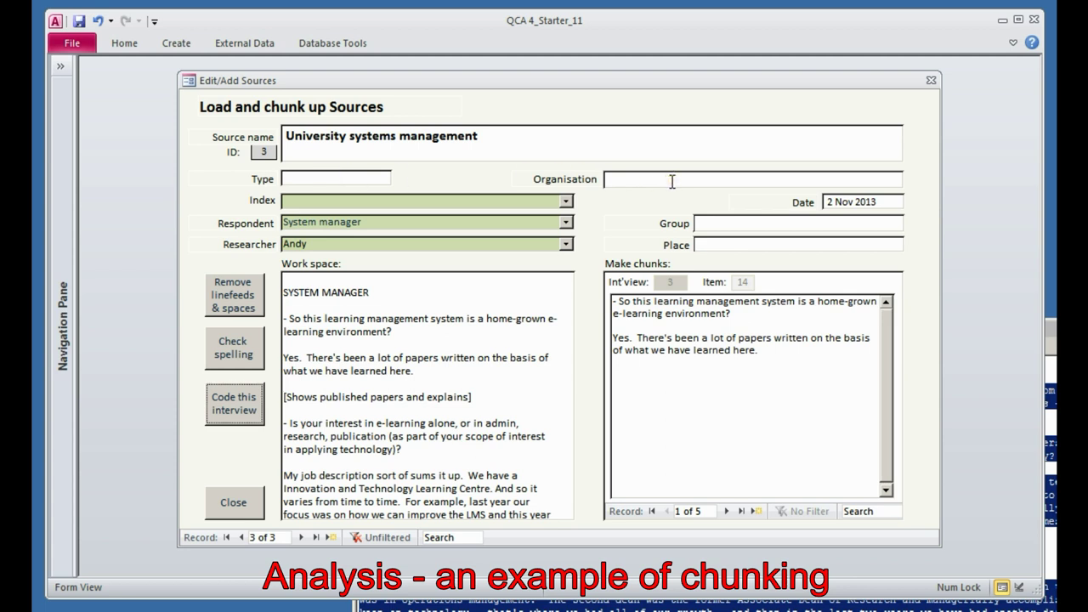
# Code 'learning management system' as Information system and 'home-grown' as Organisation strategy in chunk 14
pyautogui.click(232, 403)
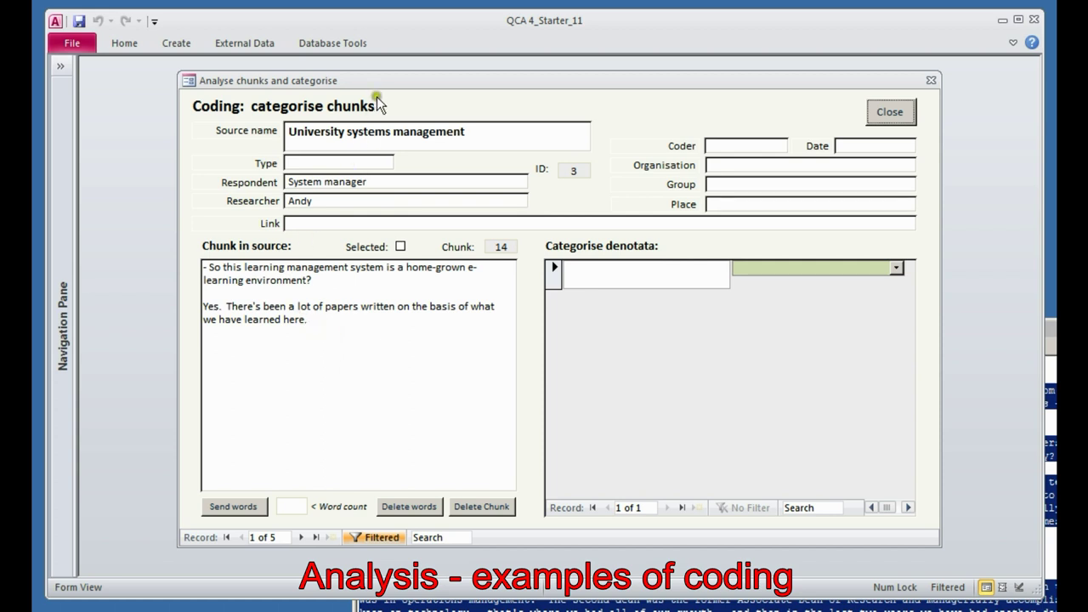
pyautogui.moveTo(371, 81)
pyautogui.mouseDown()
pyautogui.moveTo(396, 124)
pyautogui.moveTo(405, 119)
pyautogui.moveTo(363, 94)
pyautogui.mouseUp()
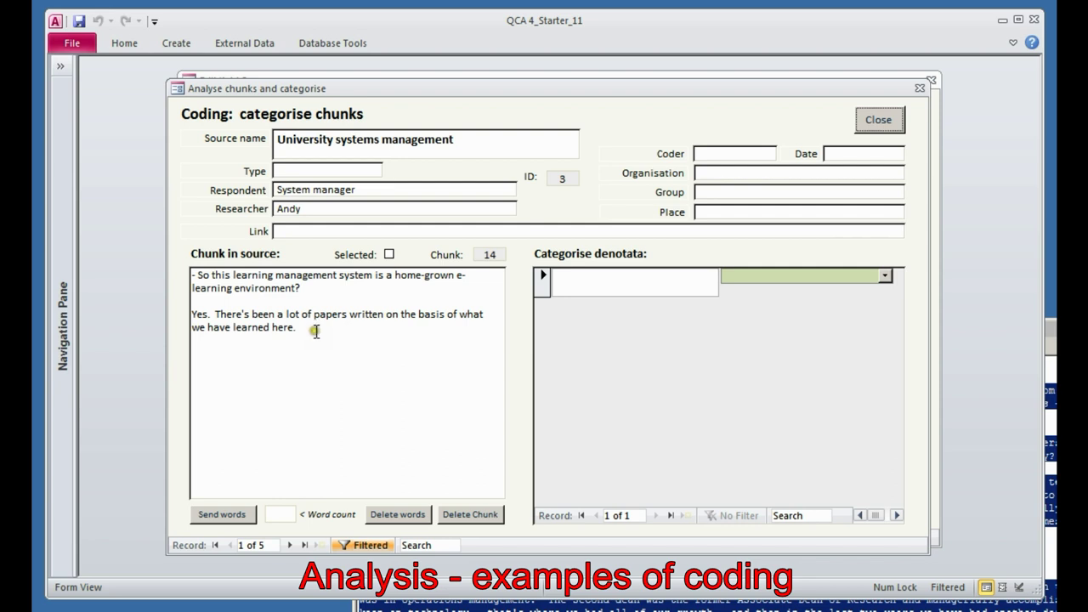
pyautogui.click(886, 275)
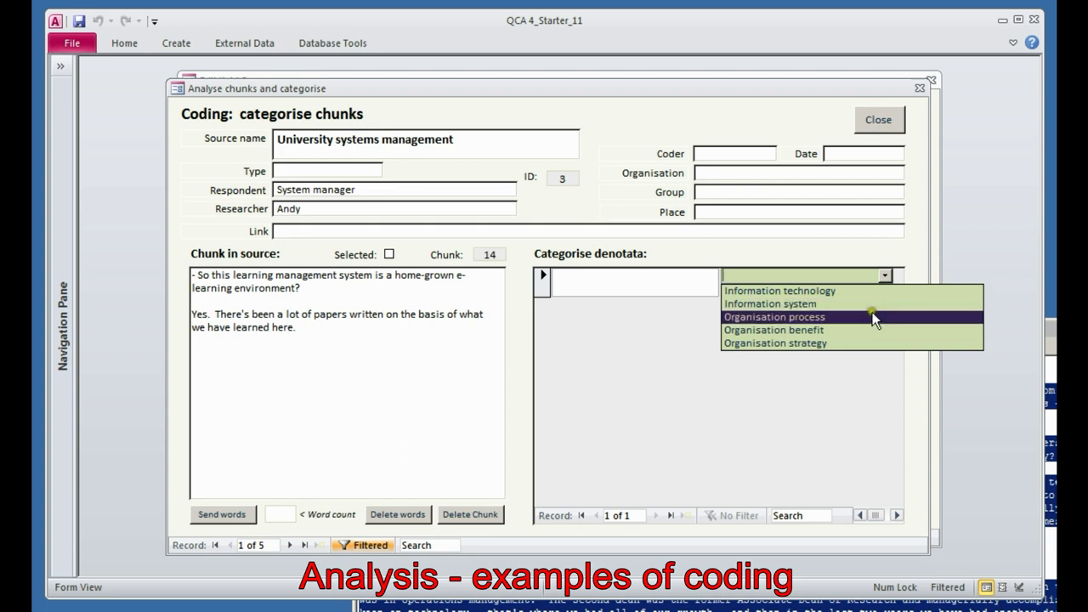
pyautogui.click(868, 303)
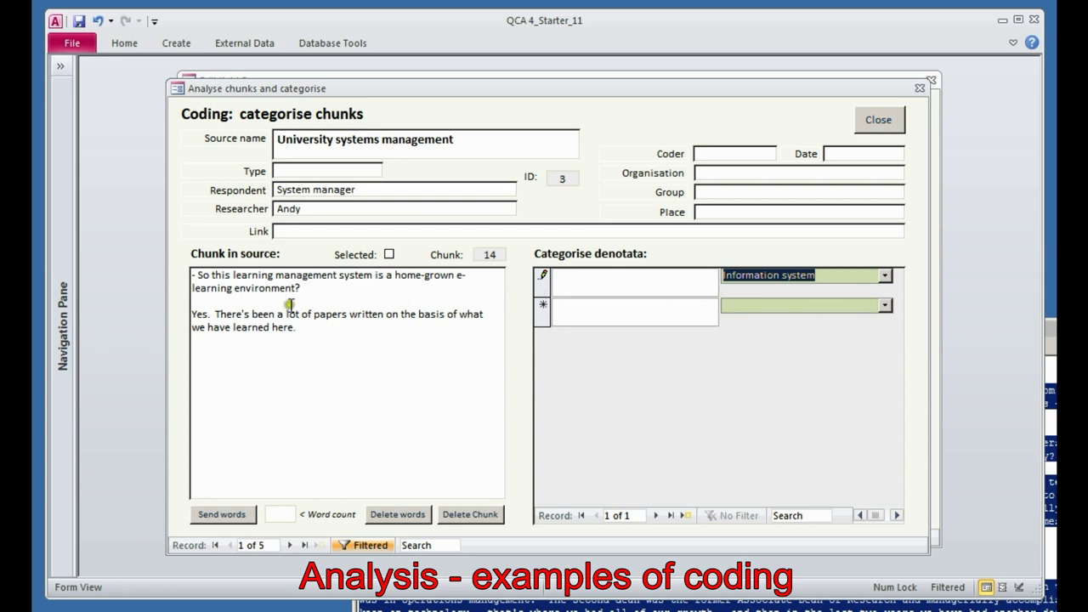
pyautogui.moveTo(373, 277); pyautogui.dragTo(580, 279)
pyautogui.press('Tab')
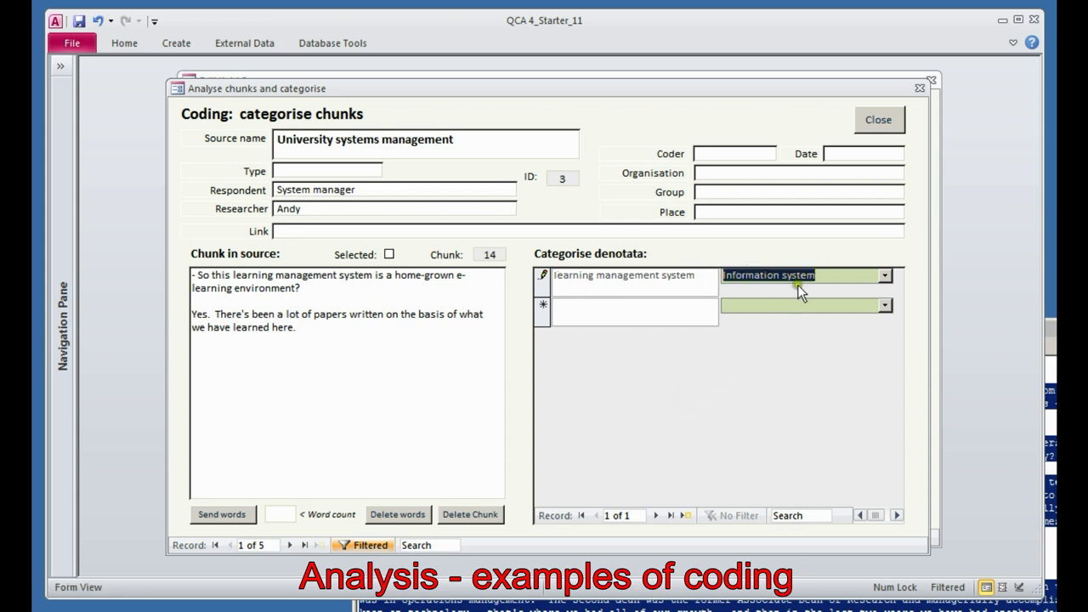
pyautogui.press('Tab')
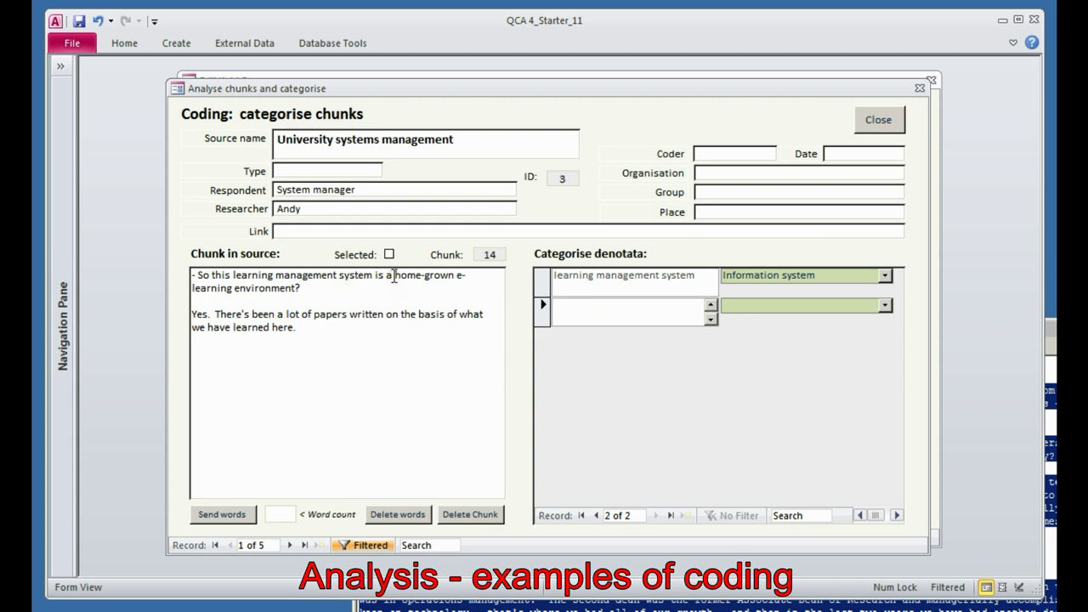
pyautogui.moveTo(393, 277); pyautogui.dragTo(456, 277)
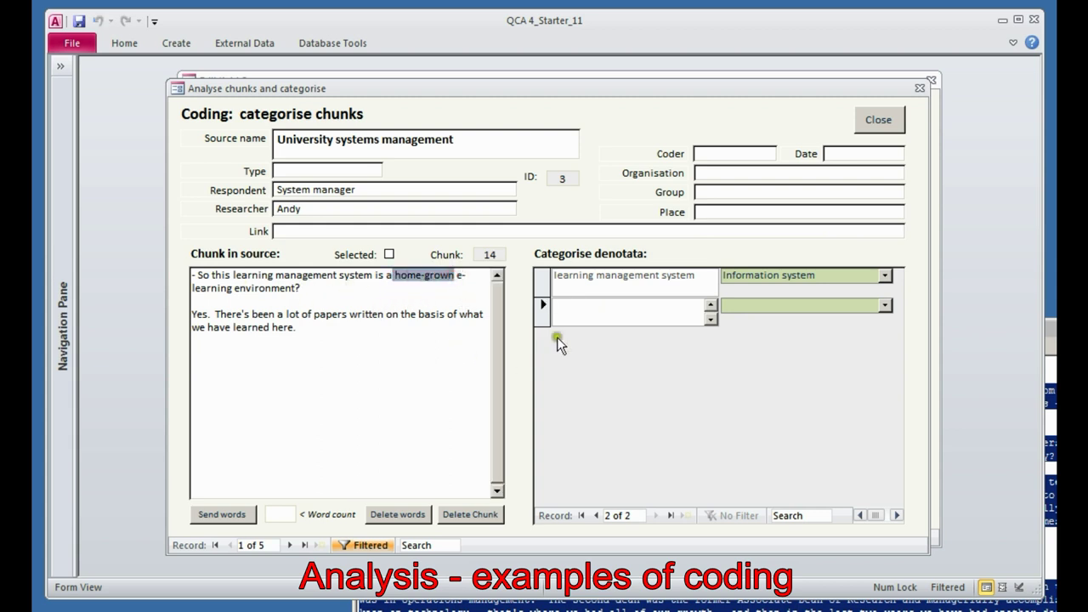
pyautogui.moveTo(557, 343); pyautogui.dragTo(616, 320)
pyautogui.click(885, 304)
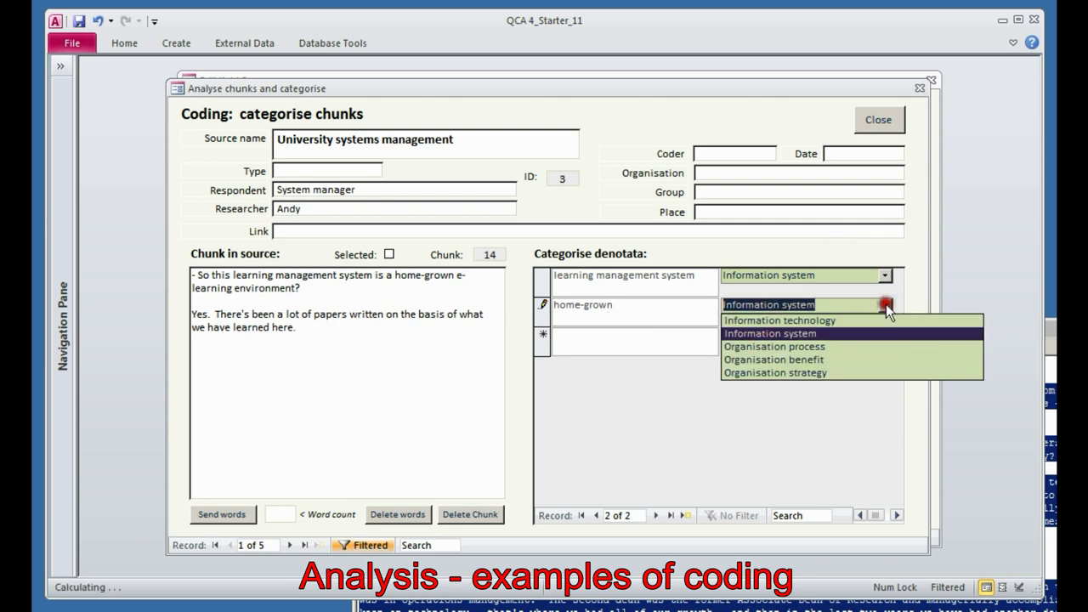
pyautogui.click(818, 371)
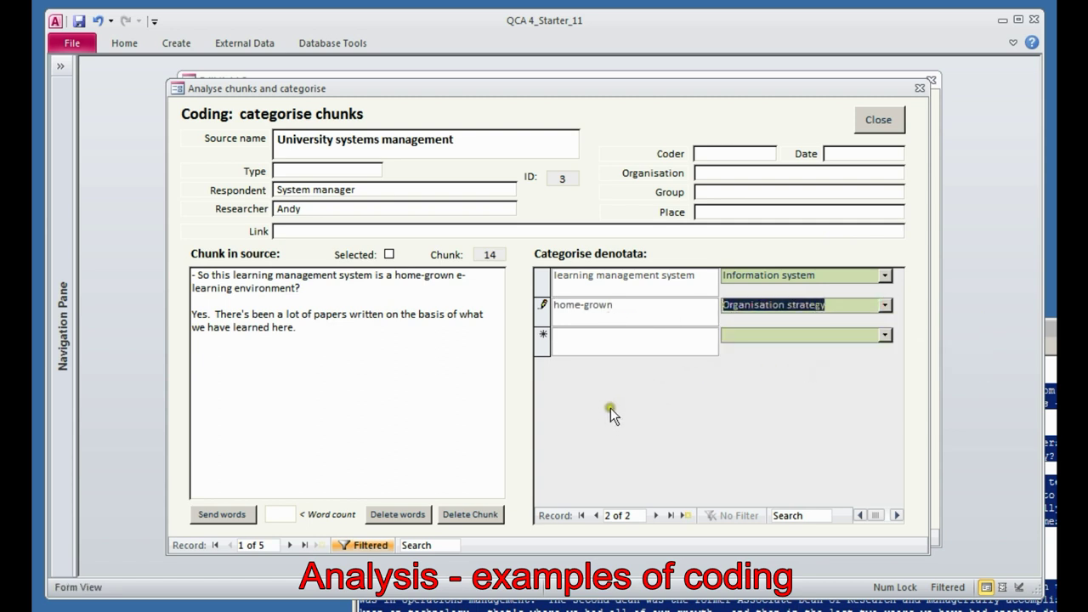
pyautogui.press('Tab')
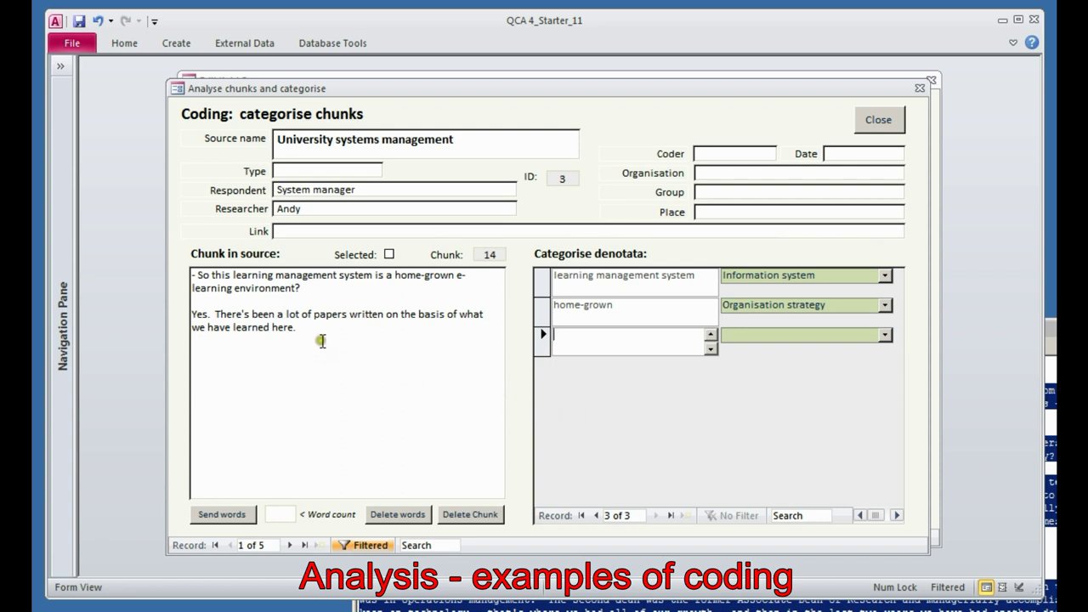
# Code 'a lot of papers written' as Organisation process and 'we have learned here' as Organisation benefit
pyautogui.click(275, 313)
pyautogui.moveTo(275, 314); pyautogui.dragTo(389, 316)
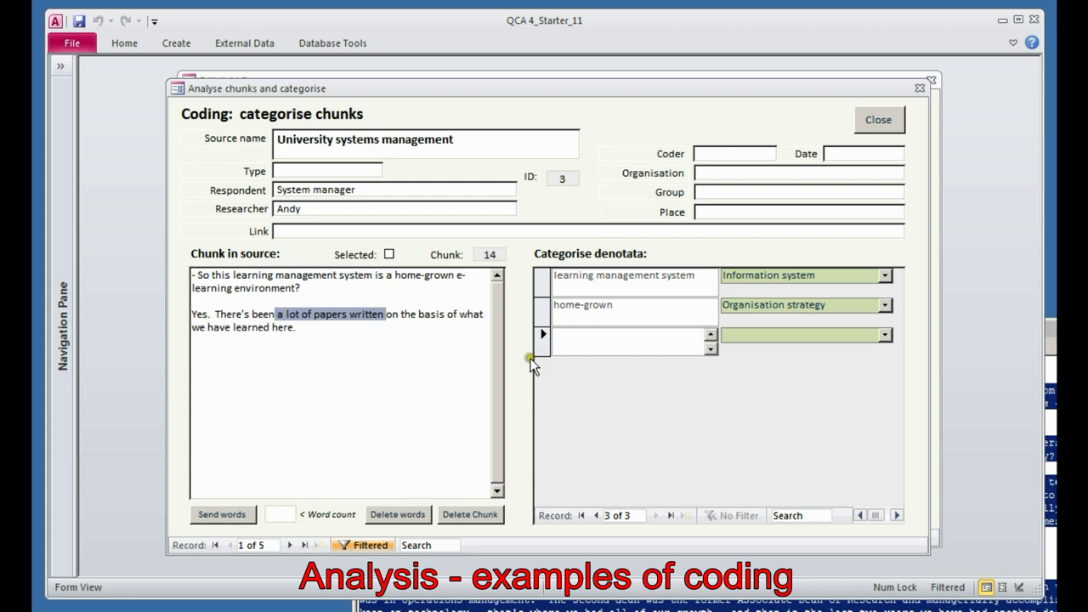
pyautogui.click(592, 347)
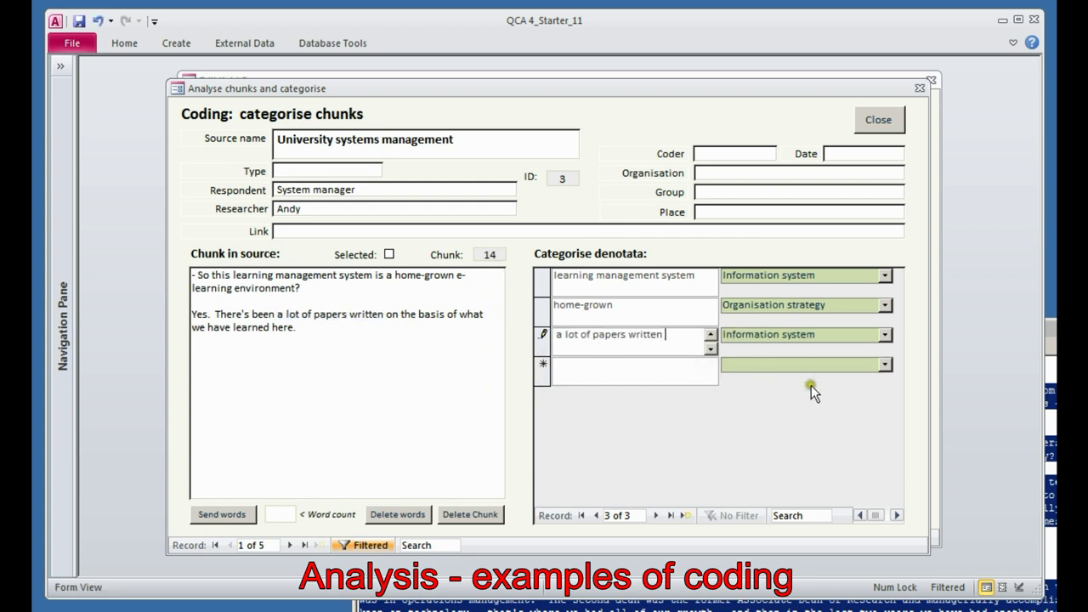
pyautogui.press('Tab')
pyautogui.click(887, 333)
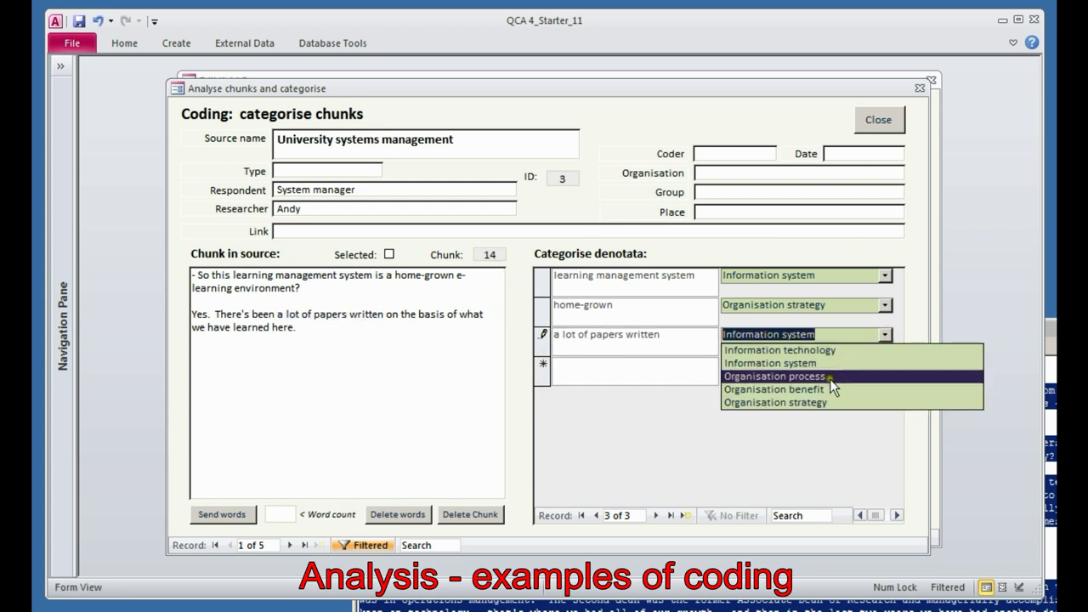
pyautogui.click(825, 379)
pyautogui.press('Tab')
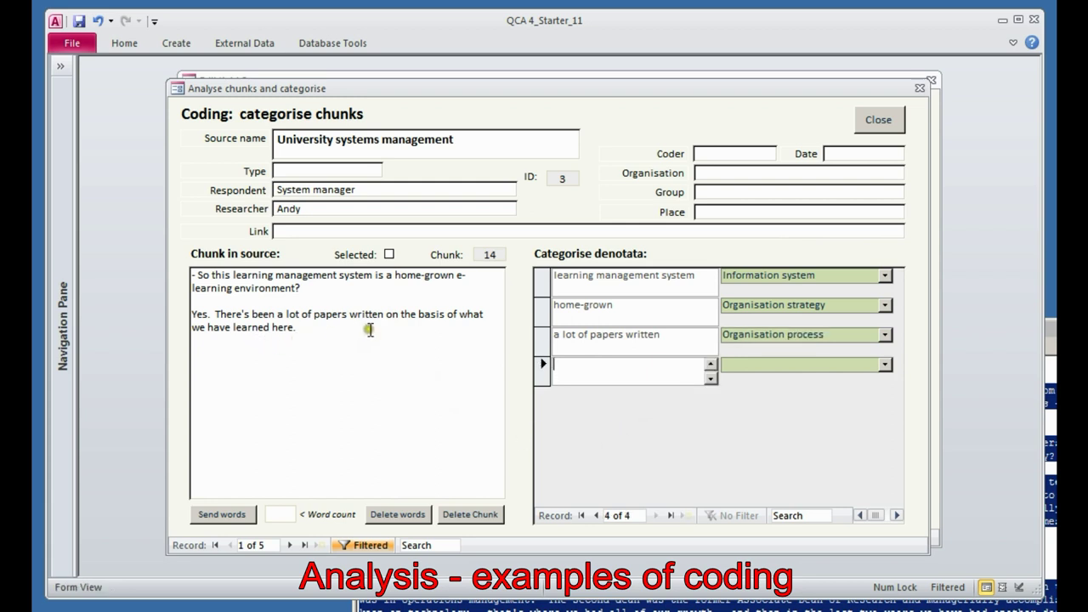
pyautogui.moveTo(294, 329); pyautogui.dragTo(190, 326)
pyautogui.click(595, 365)
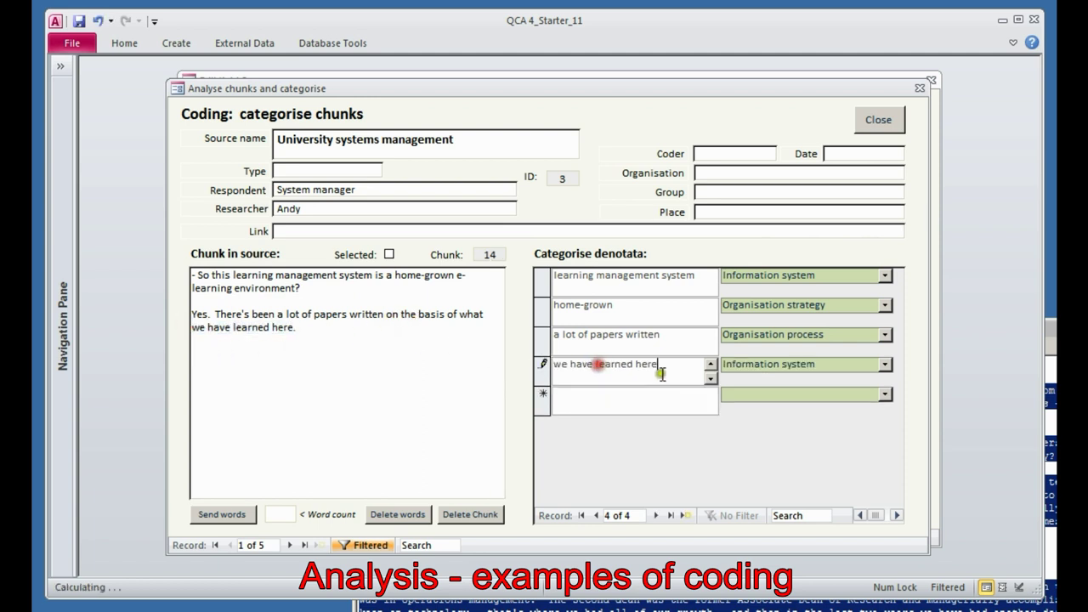
pyautogui.click(885, 364)
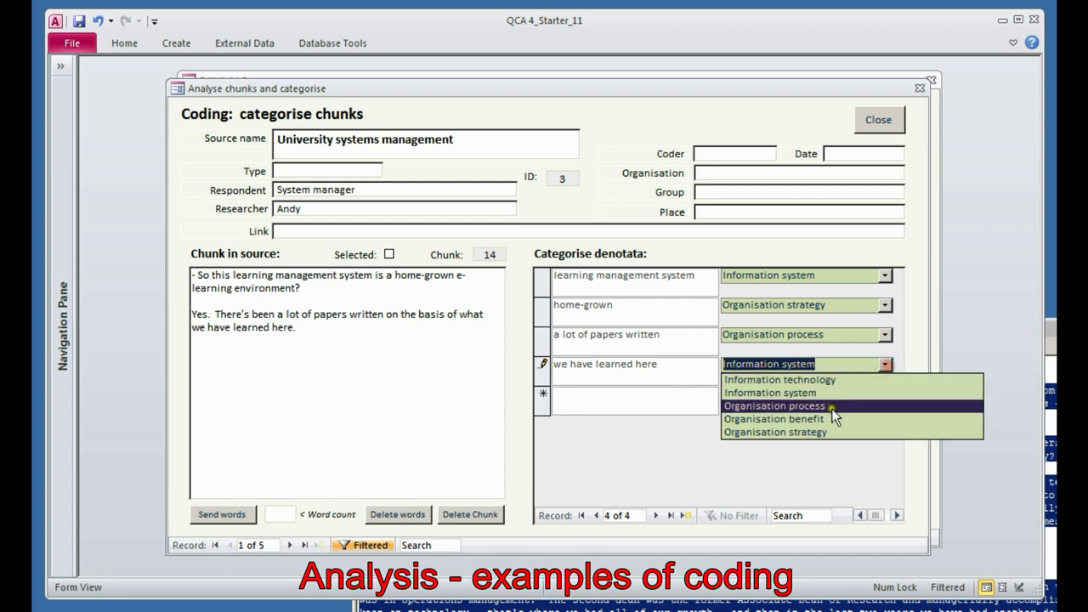
pyautogui.click(836, 418)
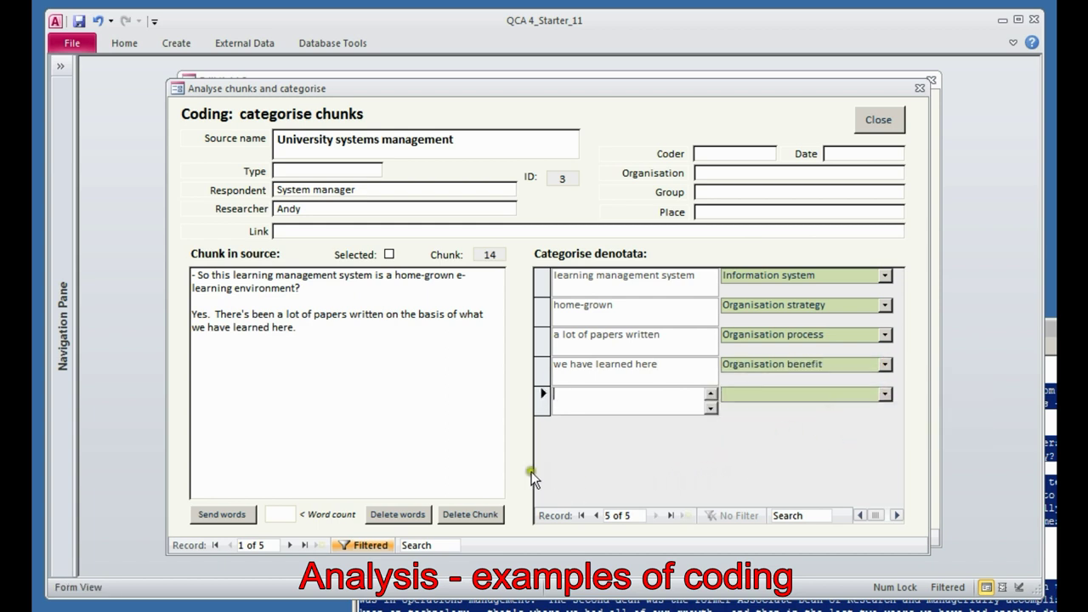
pyautogui.click(290, 545)
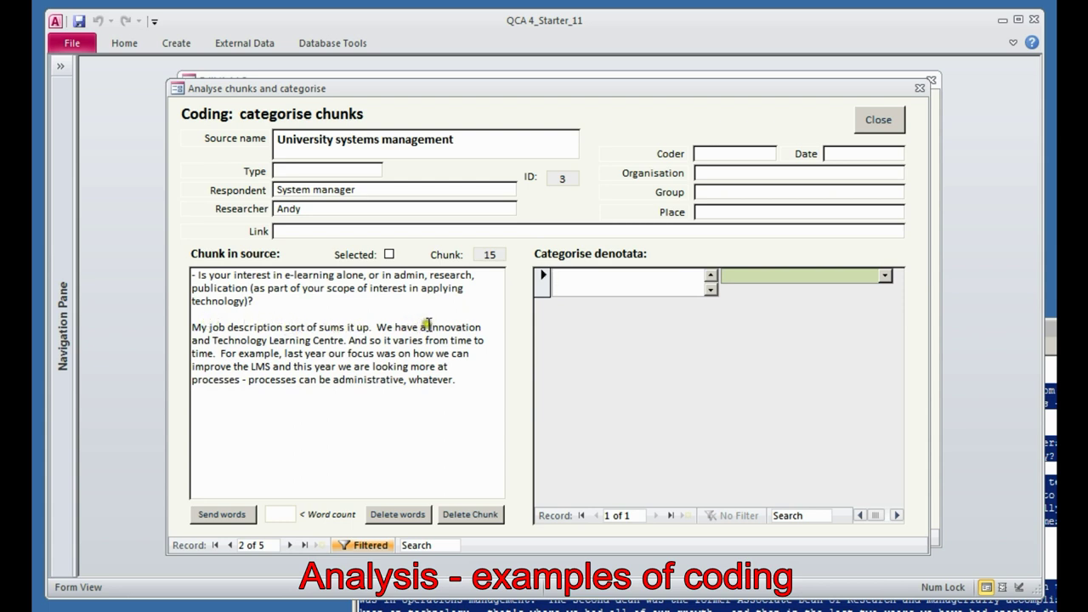
# Code 'Innovation and Technology Learning Centre' under a newly created category, Organisation resource
pyautogui.moveTo(427, 326); pyautogui.dragTo(344, 342)
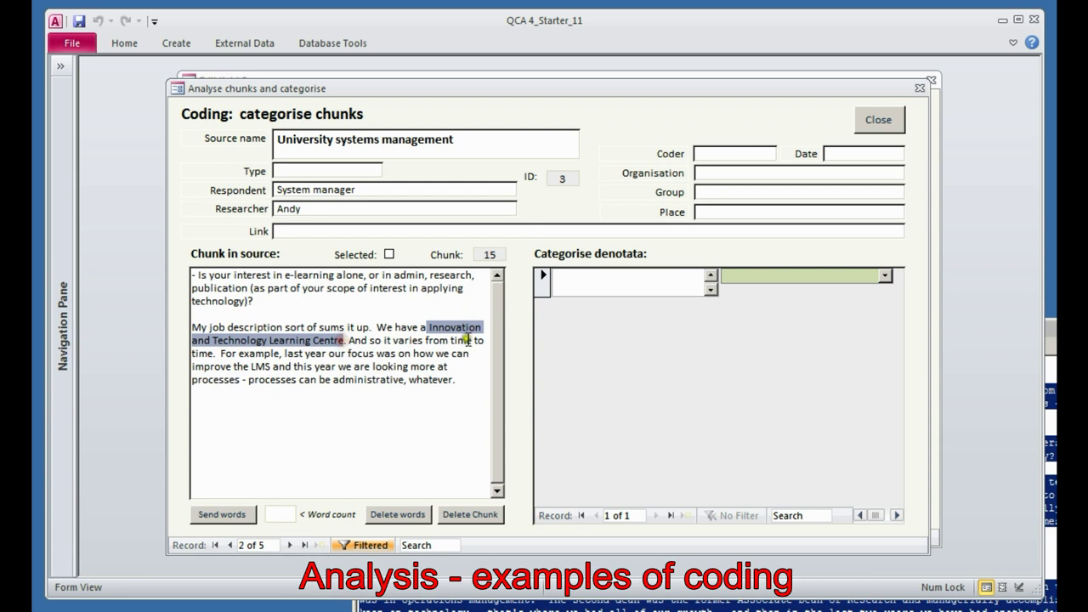
pyautogui.moveTo(465, 338); pyautogui.dragTo(595, 284)
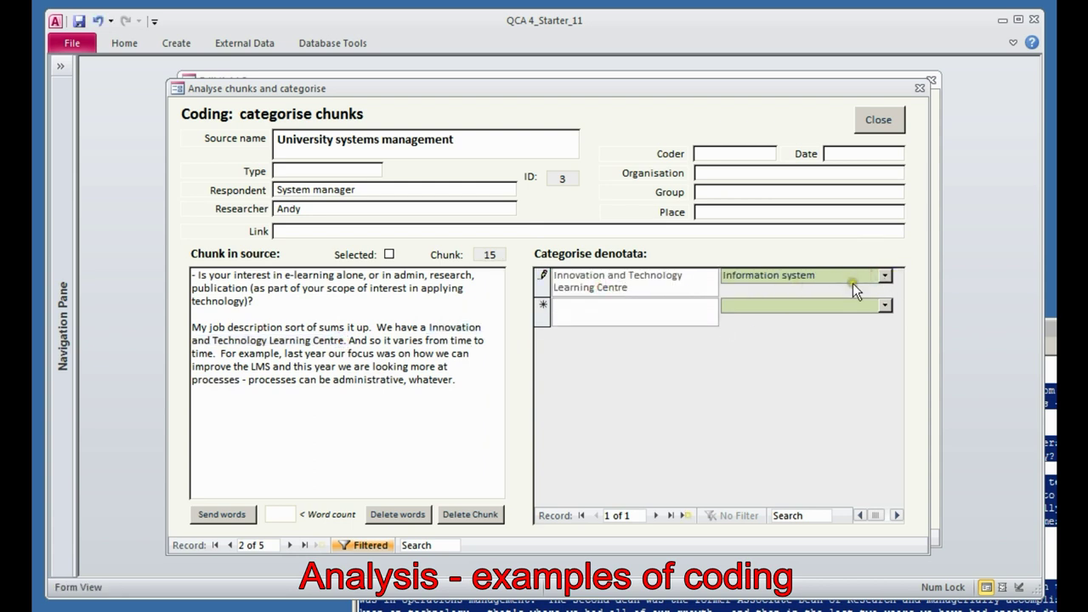
pyautogui.write('Organisatio')
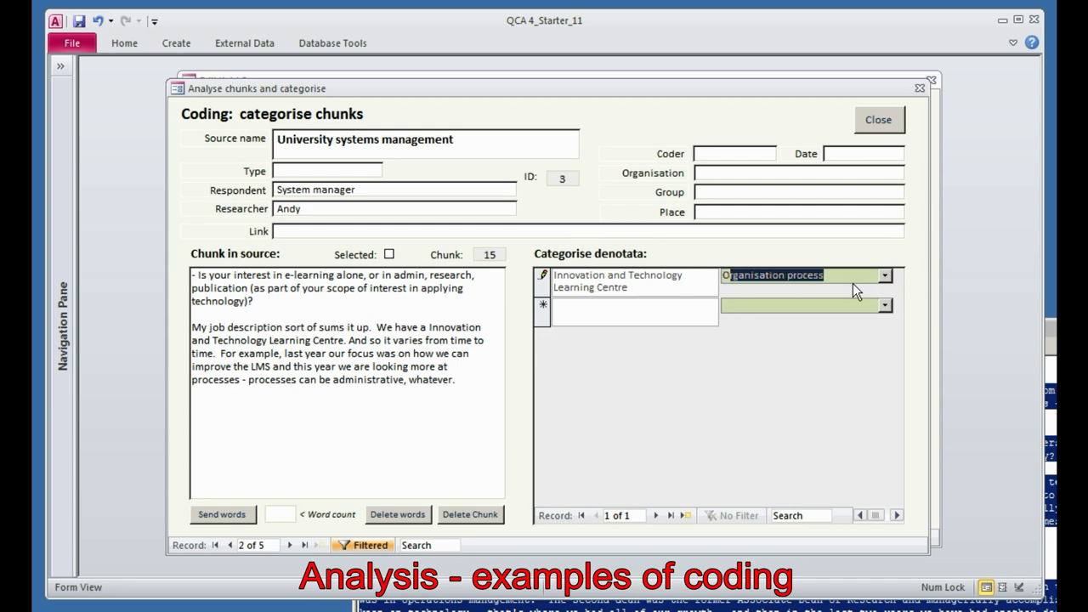
pyautogui.write('n resource')
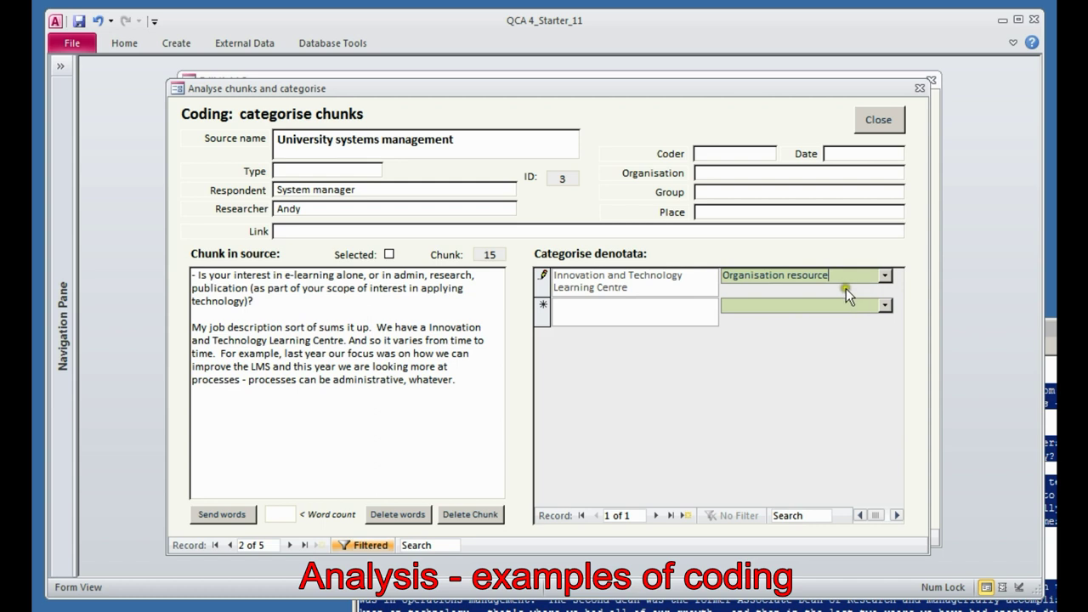
pyautogui.press('Return')
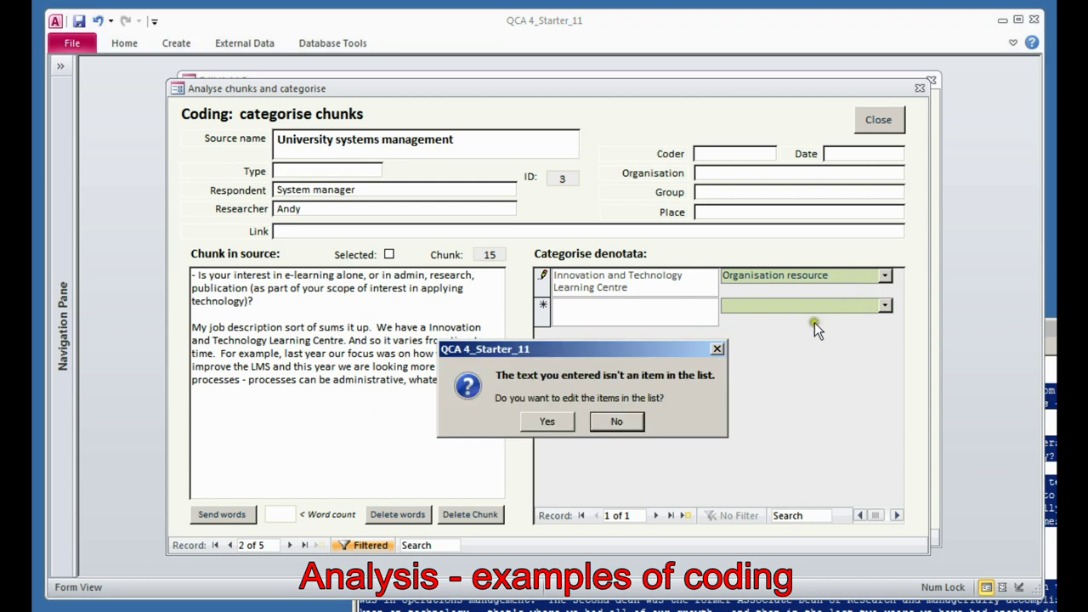
pyautogui.click(554, 421)
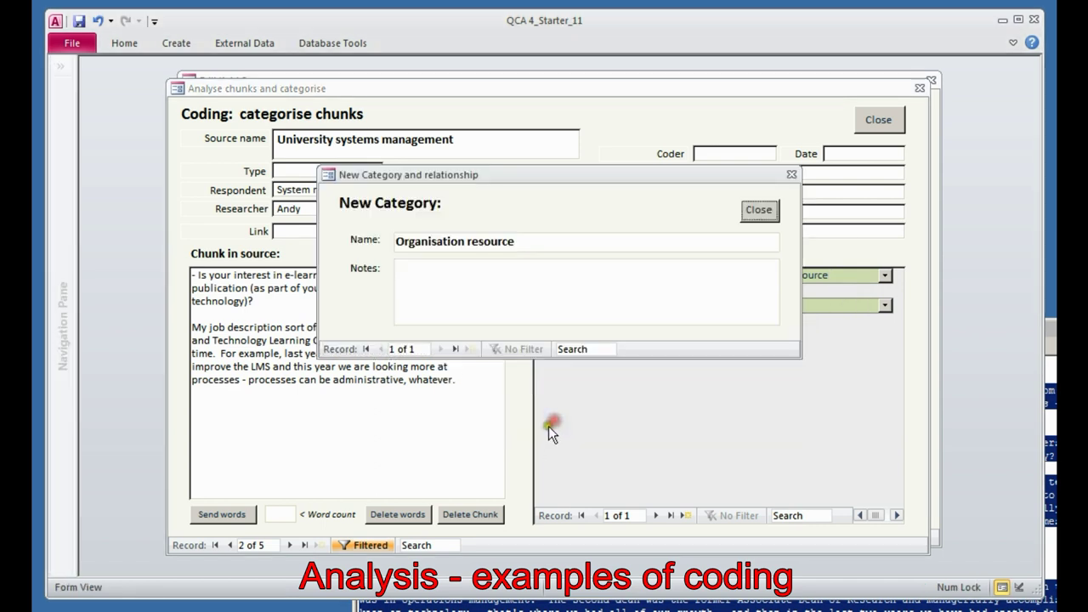
pyautogui.click(756, 209)
pyautogui.click(886, 275)
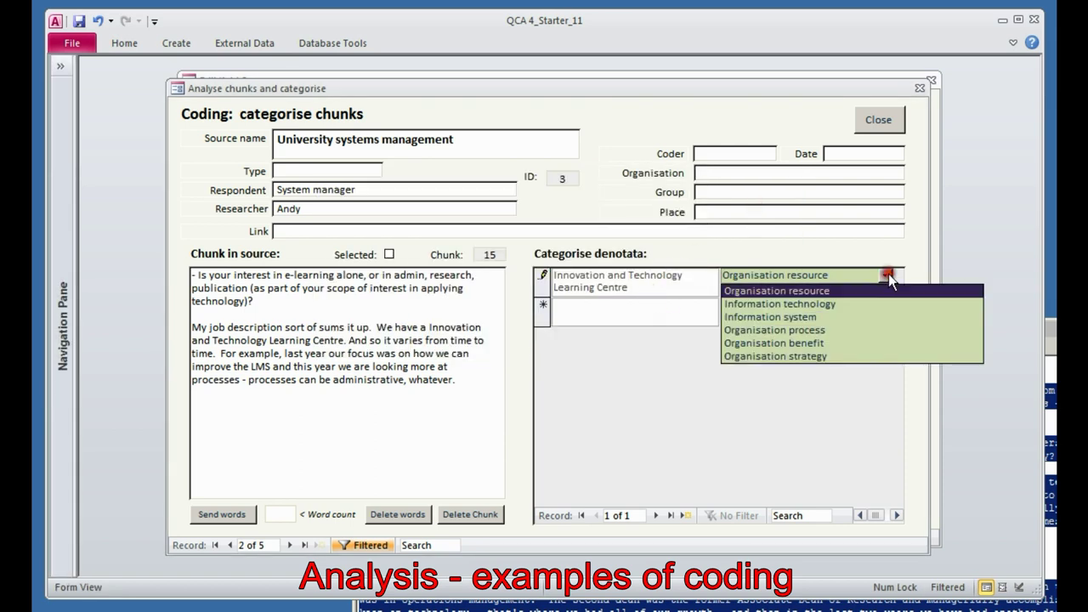
pyautogui.click(633, 311)
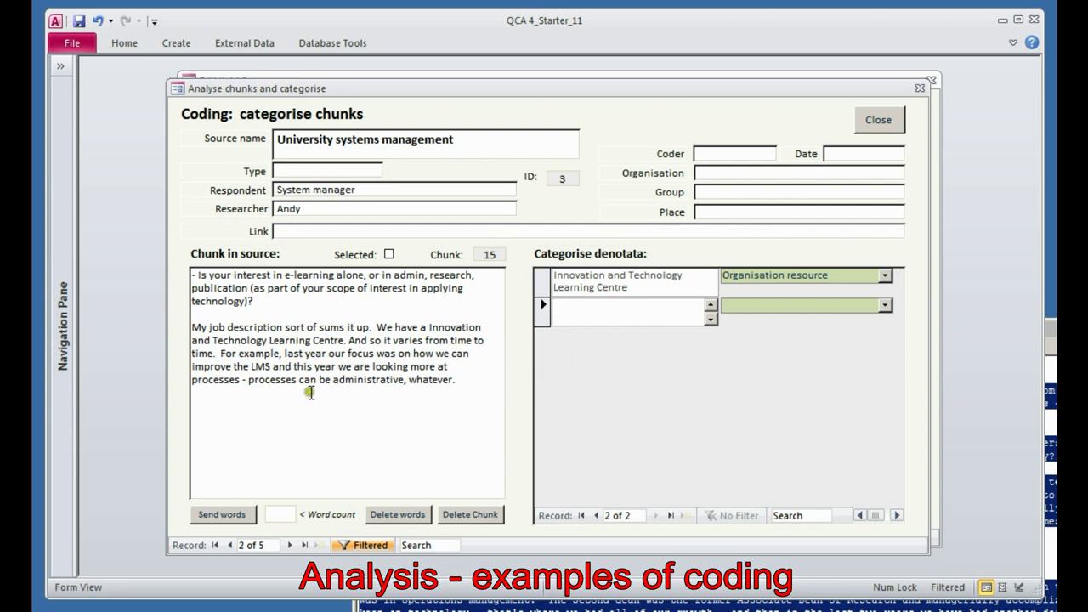
# Code 'improve the LMS' and 'processes can be administrative, whatever.' as Organisation process, then close coding
pyautogui.moveTo(271, 366); pyautogui.dragTo(192, 367)
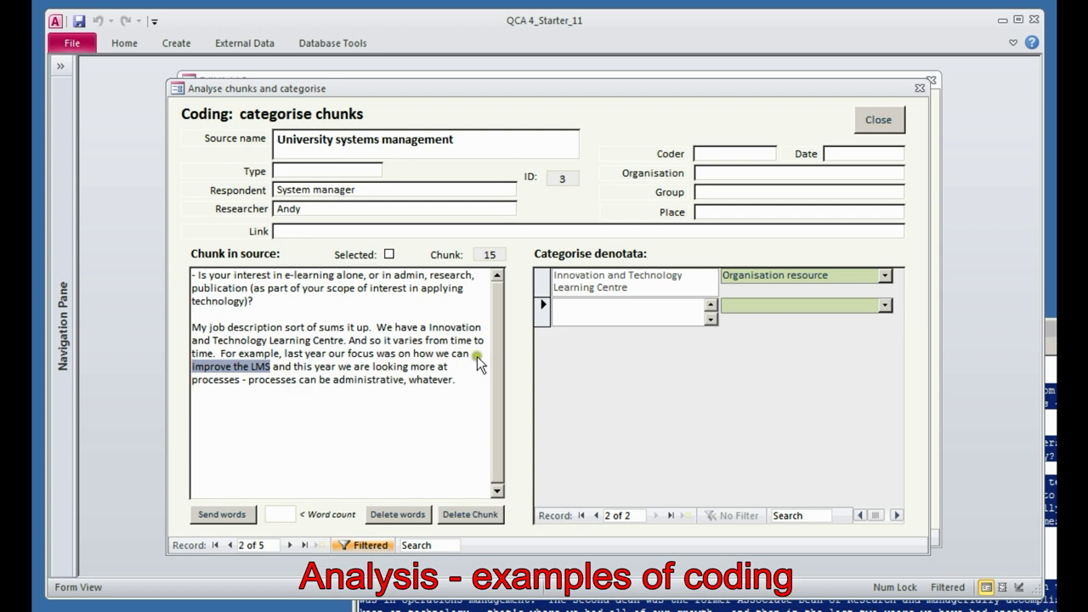
pyautogui.click(587, 320)
pyautogui.click(884, 303)
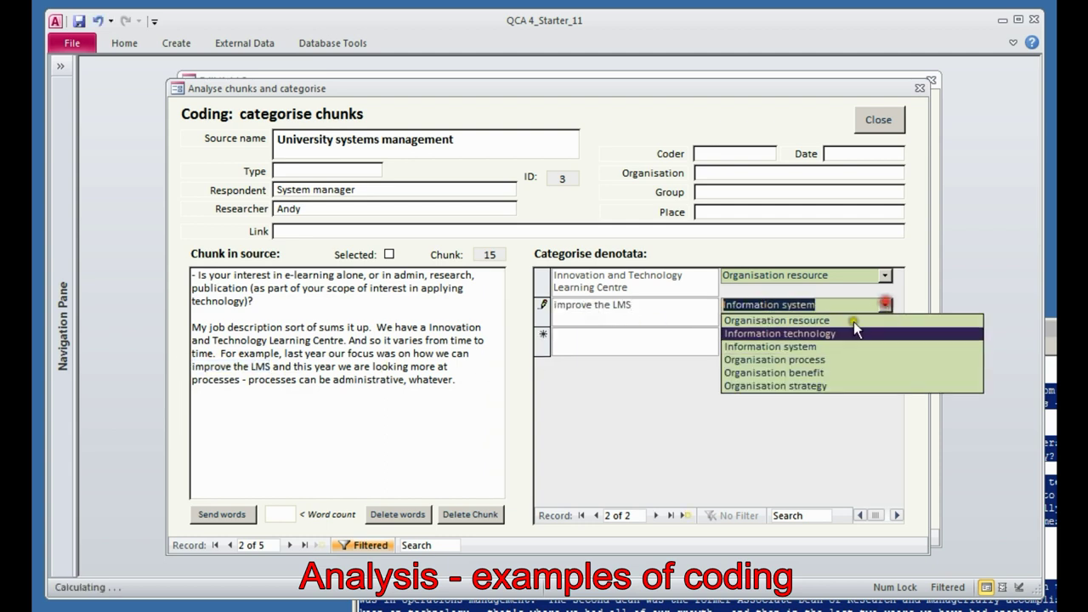
pyautogui.click(830, 359)
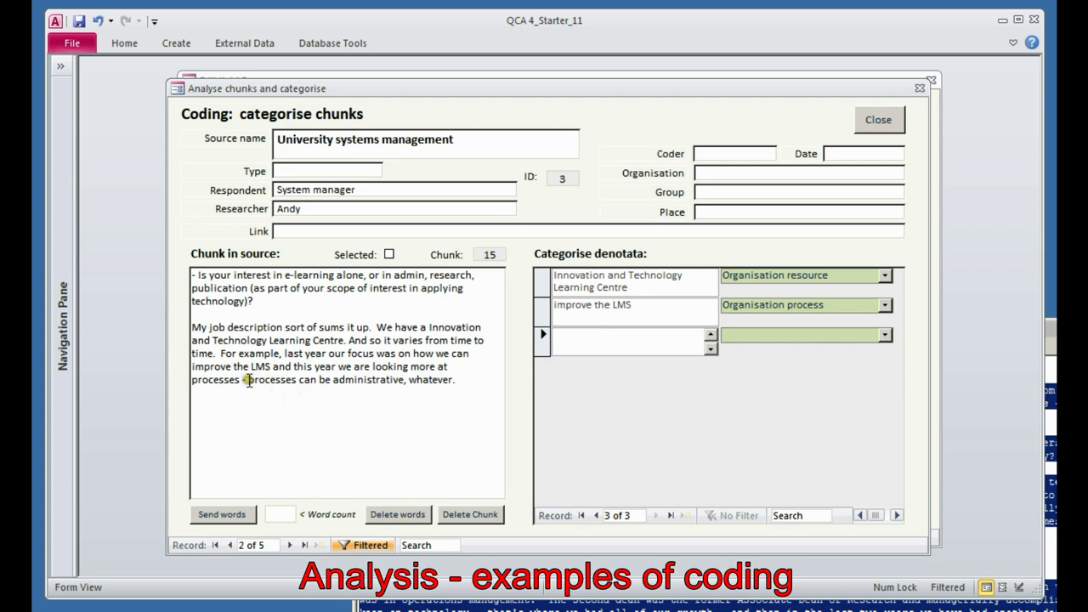
pyautogui.moveTo(249, 380); pyautogui.dragTo(678, 347)
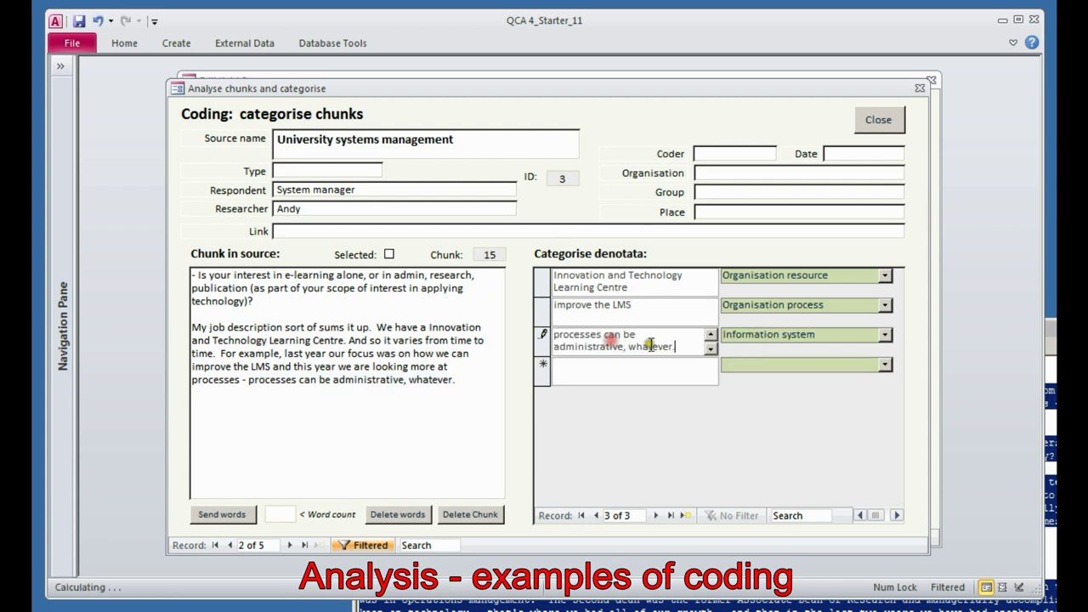
pyautogui.click(865, 346)
pyautogui.click(797, 389)
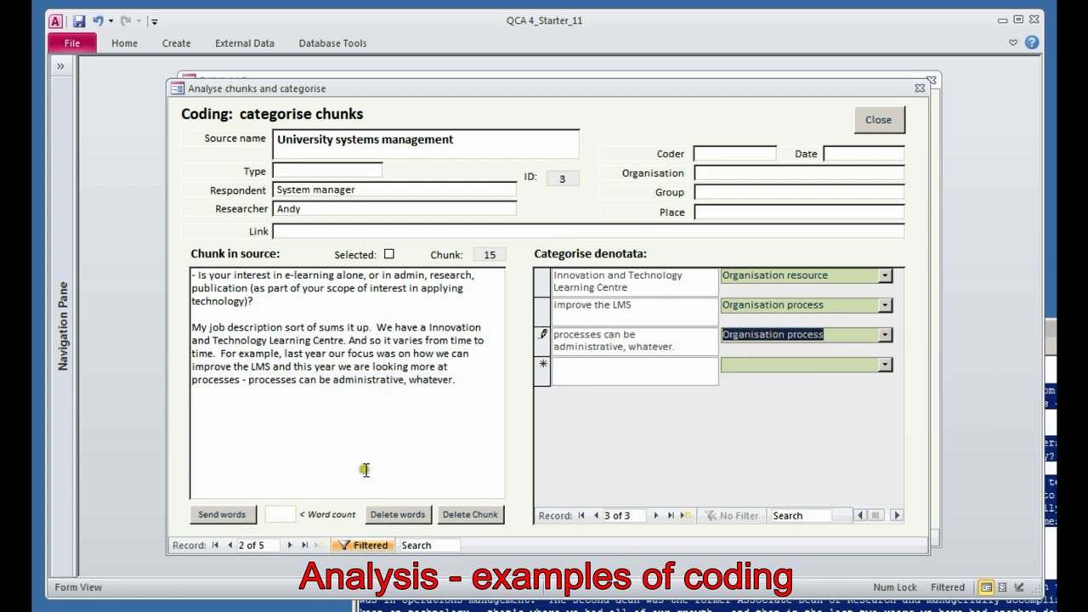
pyautogui.press('Tab')
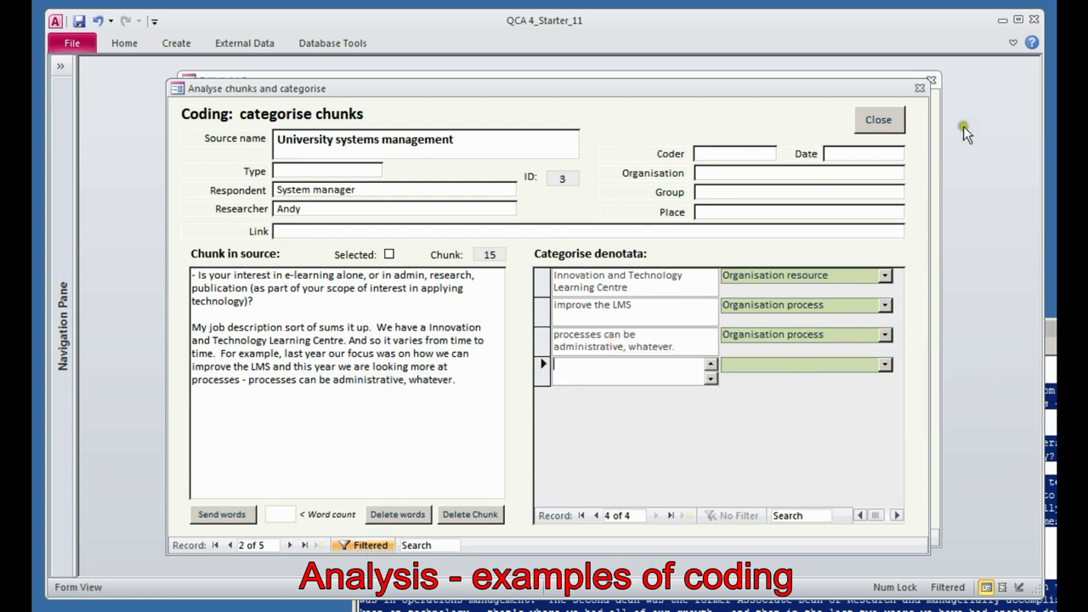
pyautogui.click(881, 119)
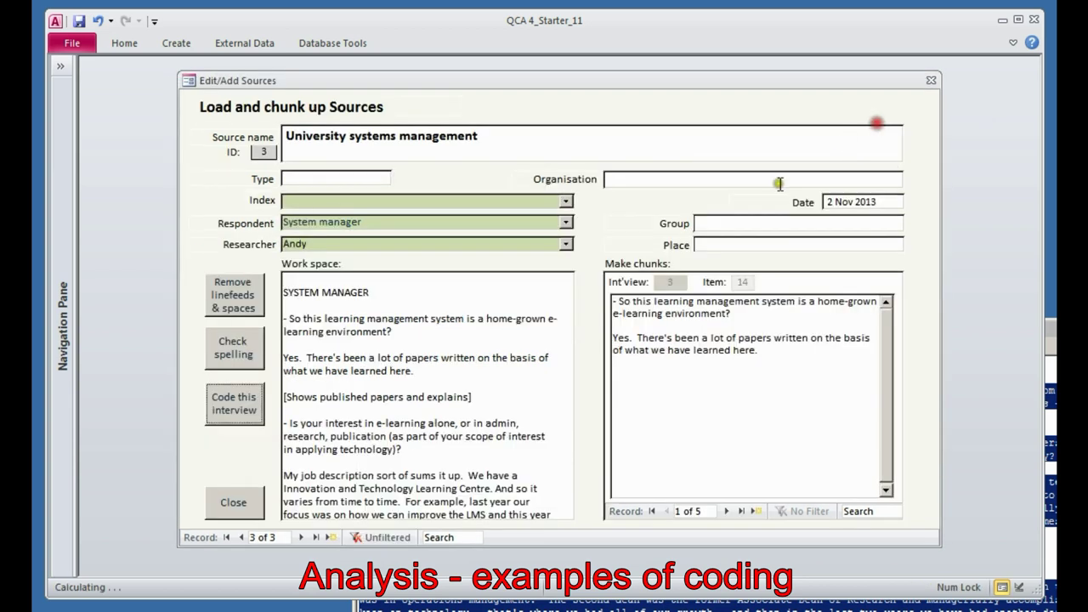
# Browse the sources to record 3, University systems management, and open its chunk 14
pyautogui.click(242, 501)
pyautogui.click(449, 218)
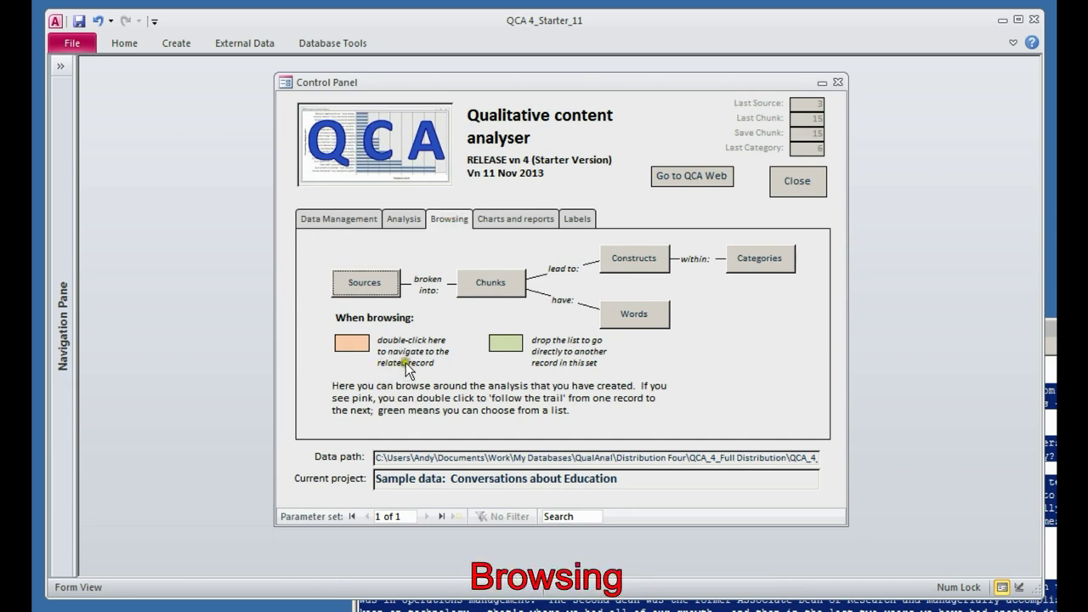
pyautogui.click(373, 285)
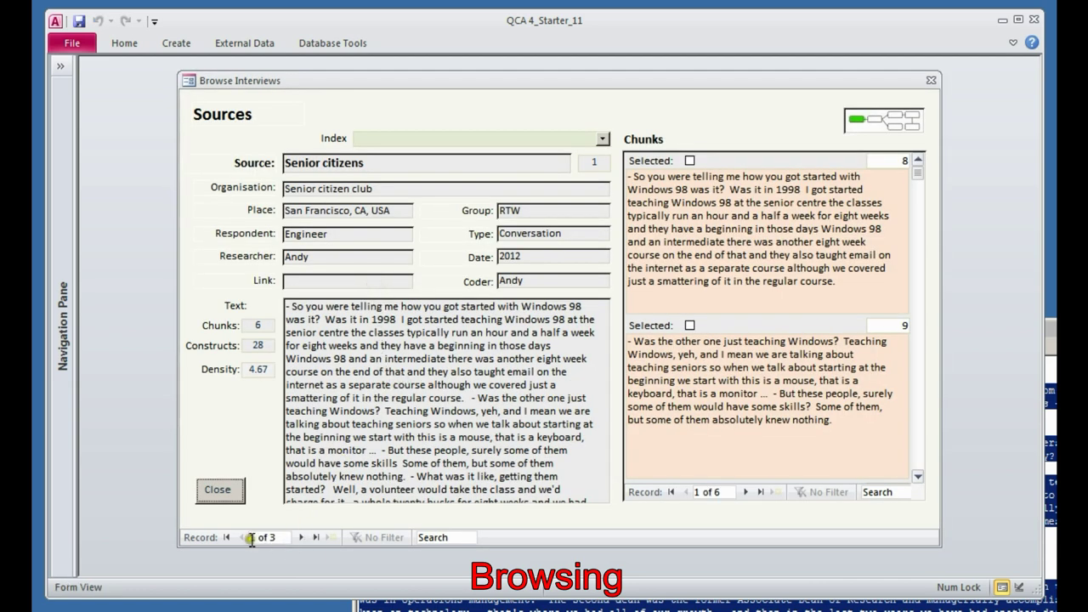
pyautogui.click(299, 537)
pyautogui.click(298, 538)
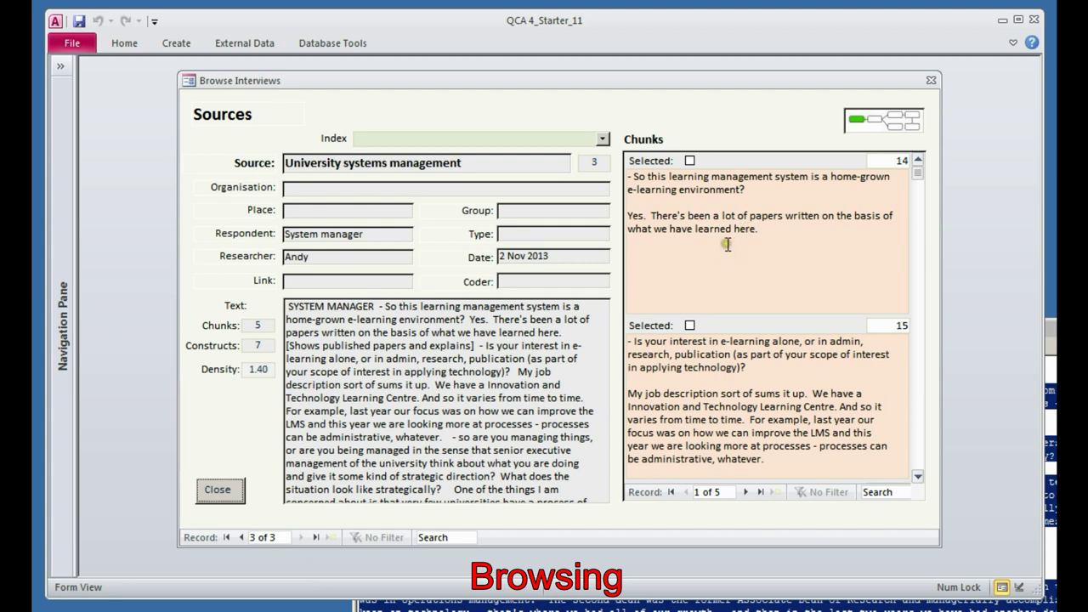
pyautogui.doubleClick(730, 244)
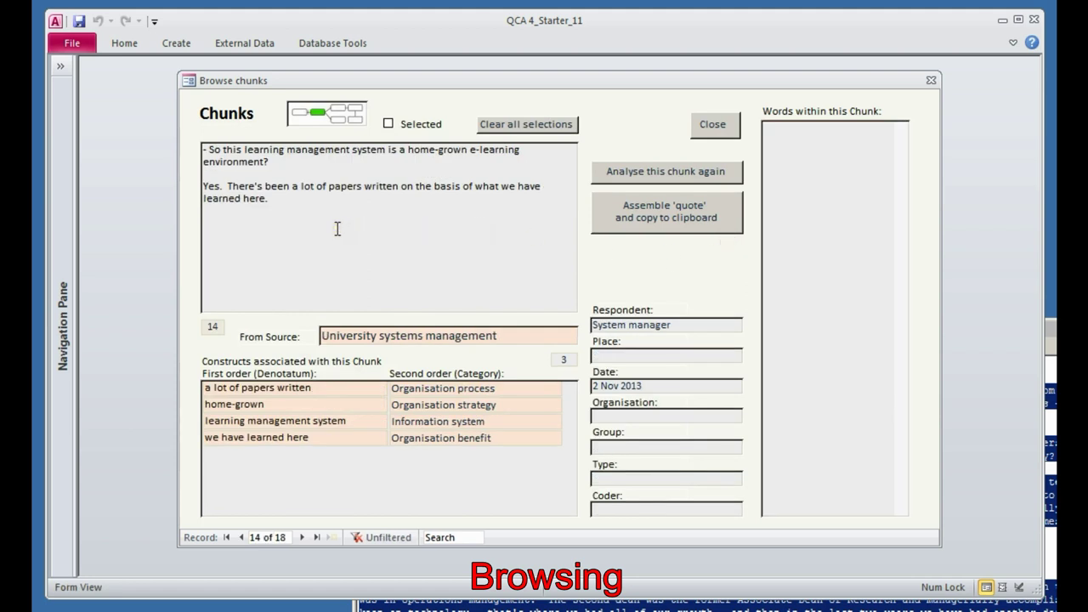
# Leave chunk 14, view chunk 15's three coded constructs, then close the chunk and interview browsers
pyautogui.click(709, 132)
pyautogui.doubleClick(748, 389)
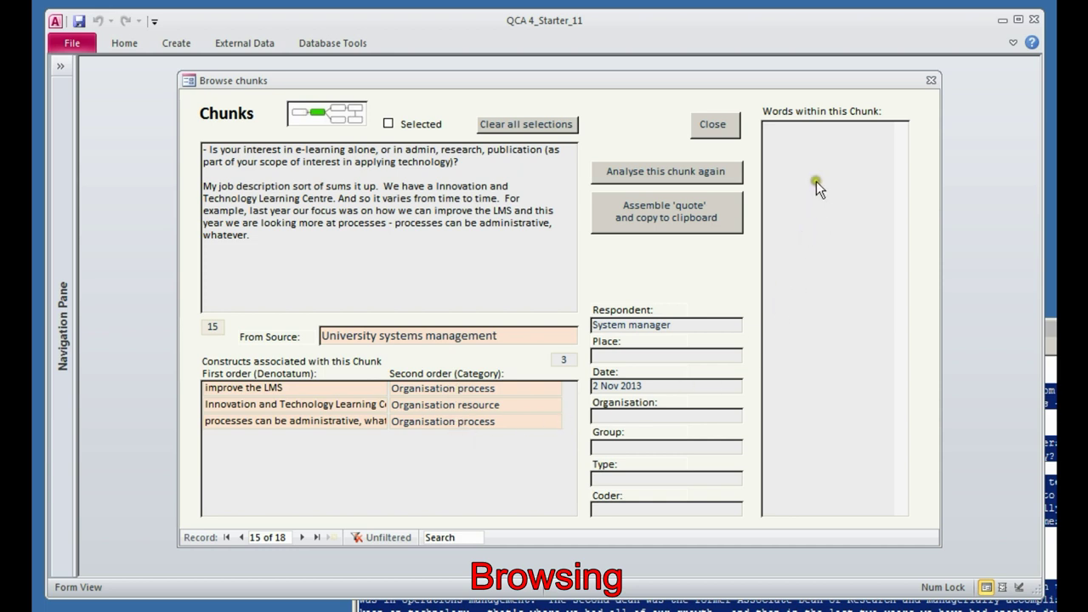
pyautogui.click(726, 128)
pyautogui.click(223, 495)
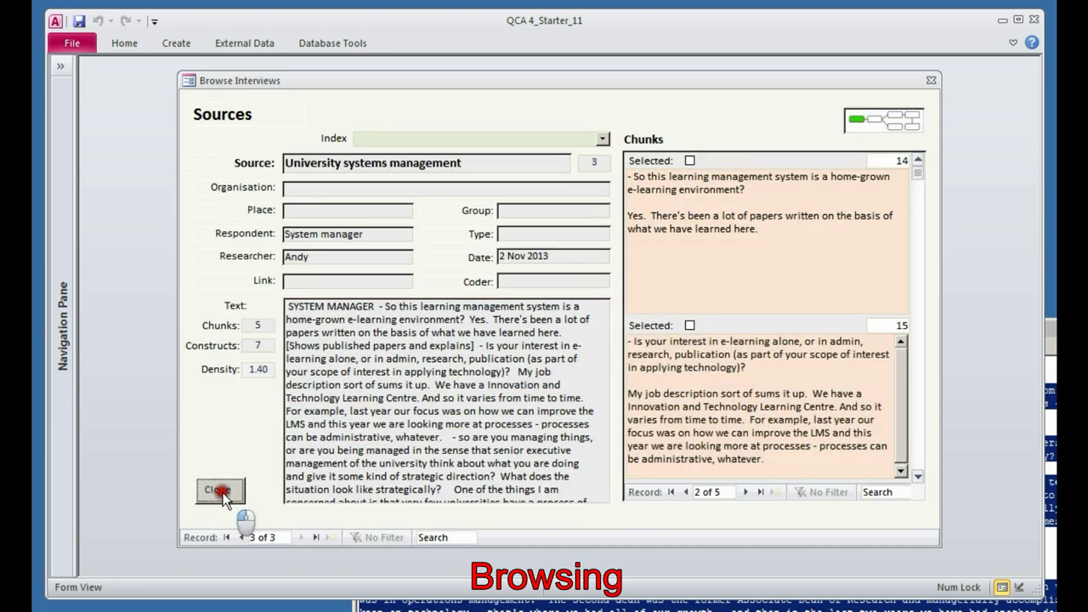
# Rebuild the concordance, then browse all chunks from the last record back to chunk 15
pyautogui.click(370, 224)
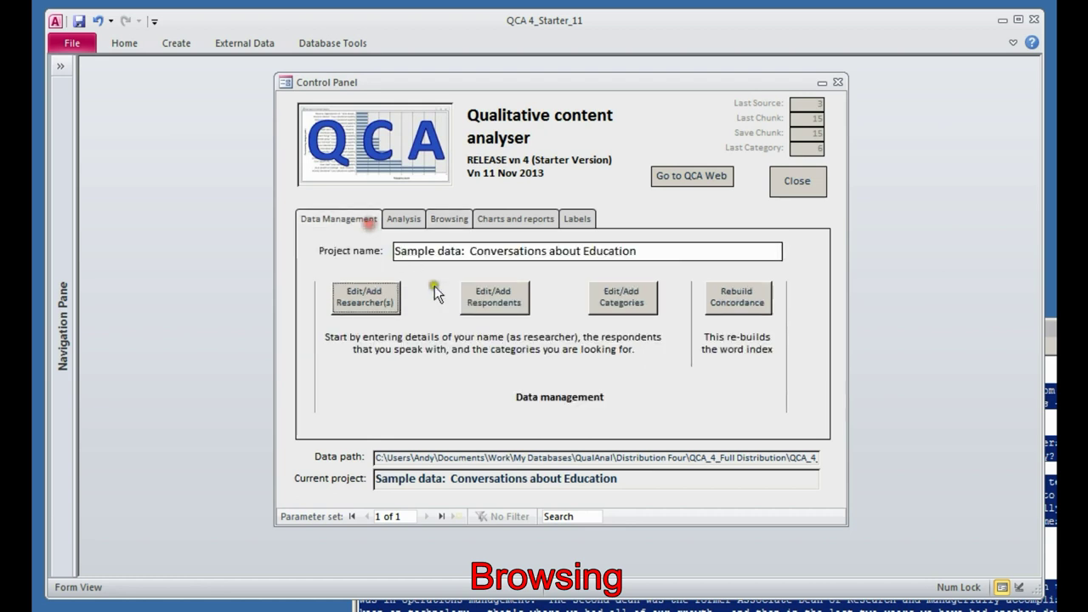
pyautogui.click(732, 296)
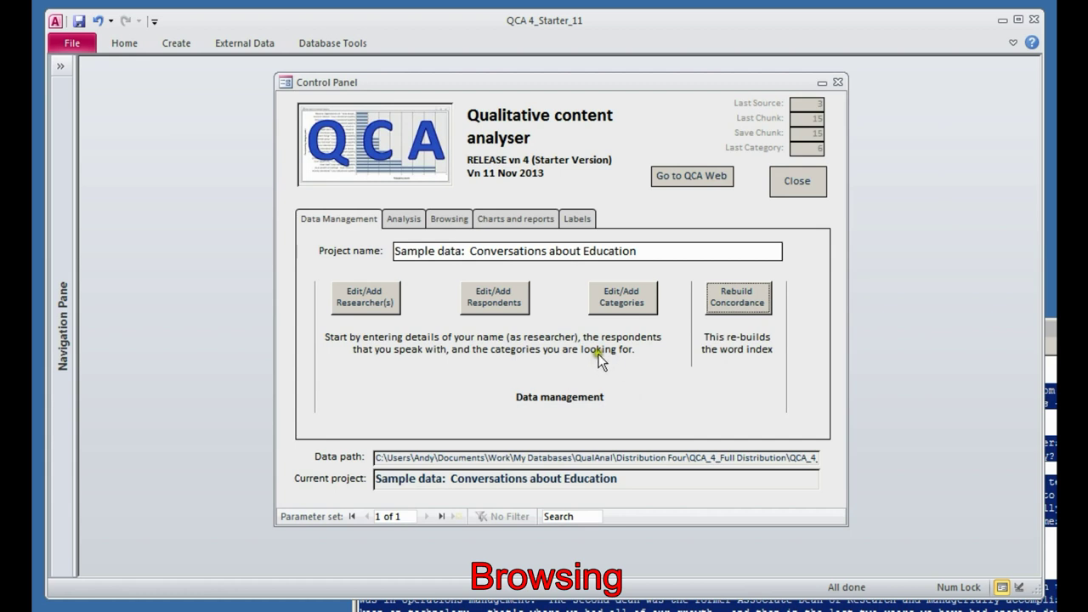
pyautogui.click(451, 220)
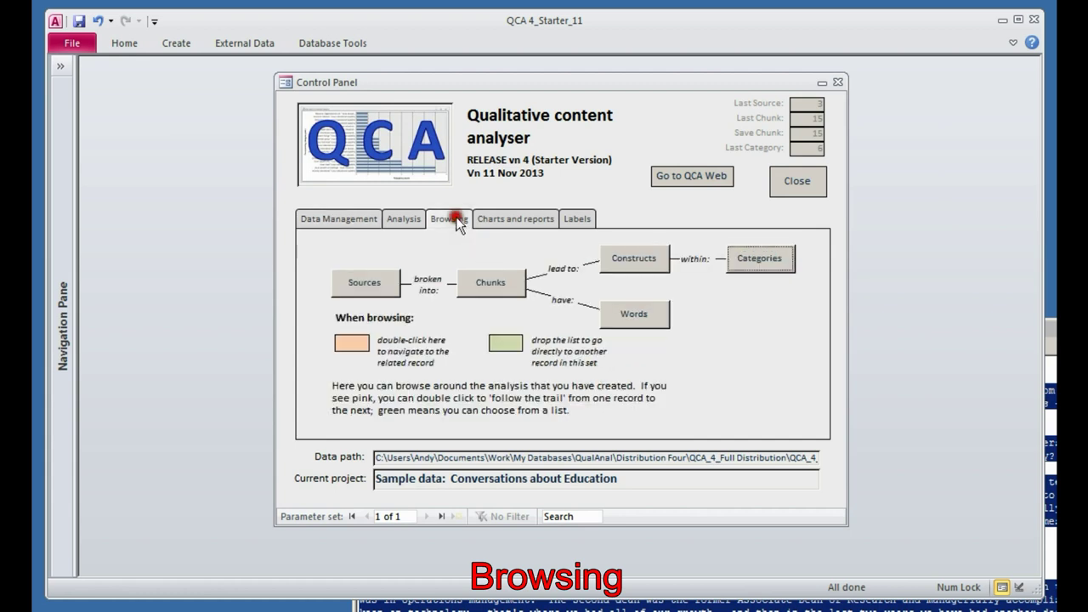
pyautogui.click(477, 283)
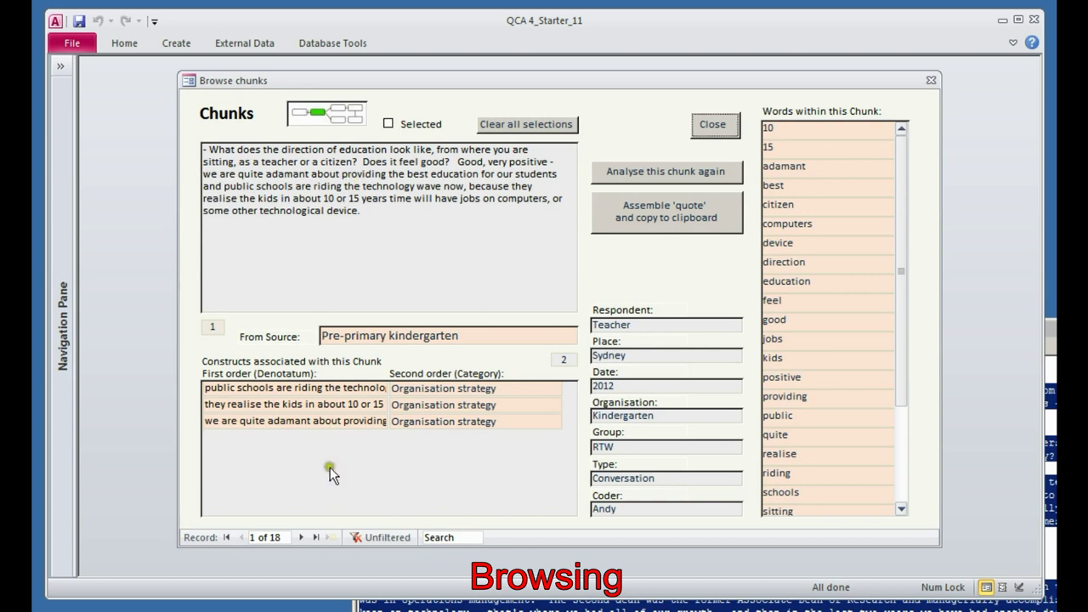
pyautogui.click(316, 537)
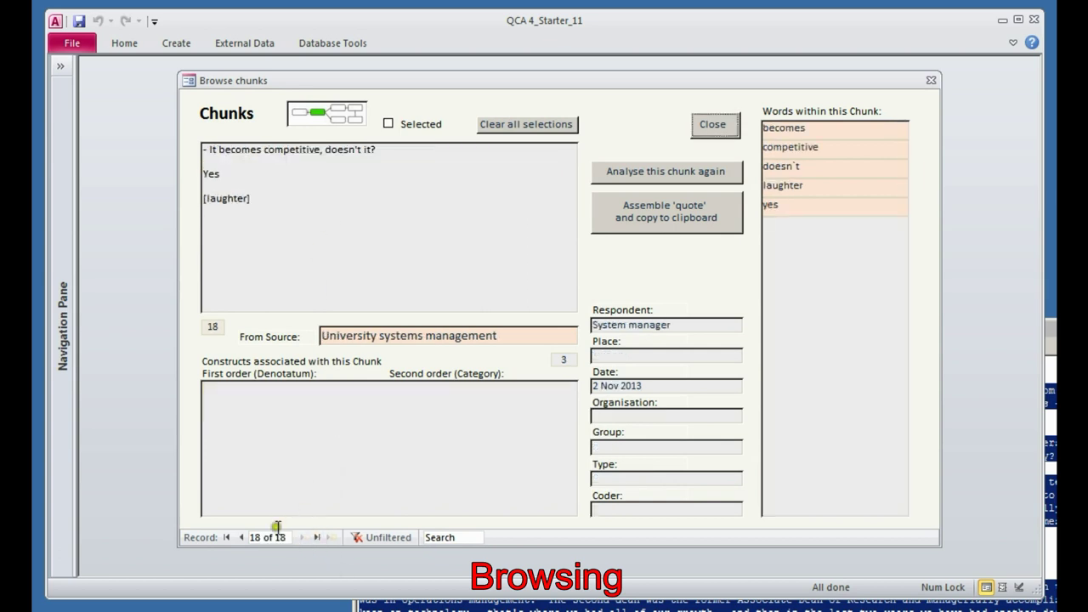
pyautogui.click(245, 537)
pyautogui.click(245, 537)
pyautogui.click(245, 537)
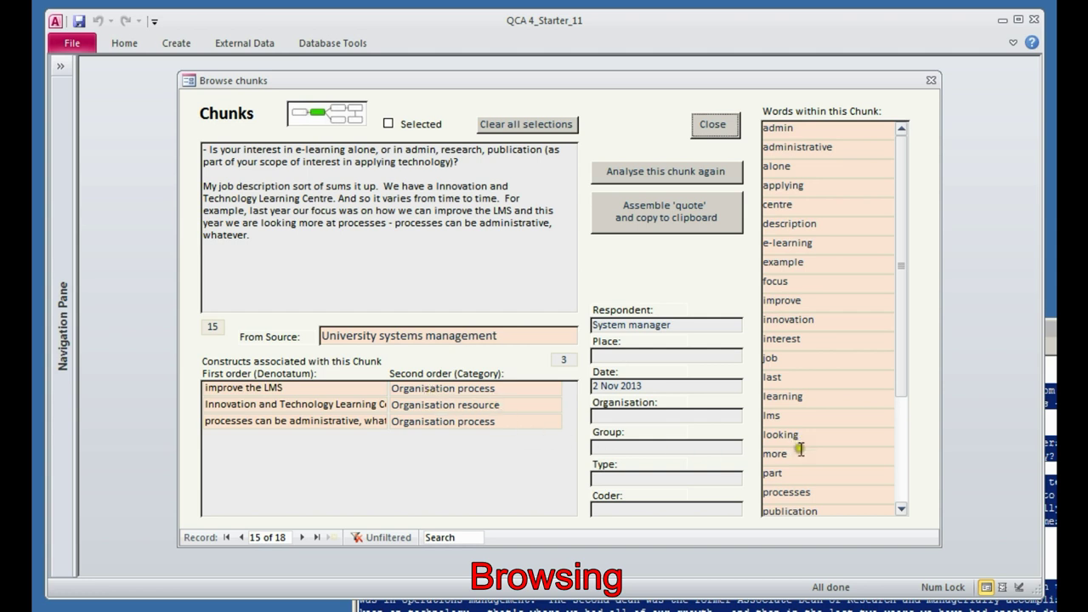
# Browse chunks containing 'publication', sort the word list by frequency, and list chunks containing 'school'
pyautogui.doubleClick(824, 511)
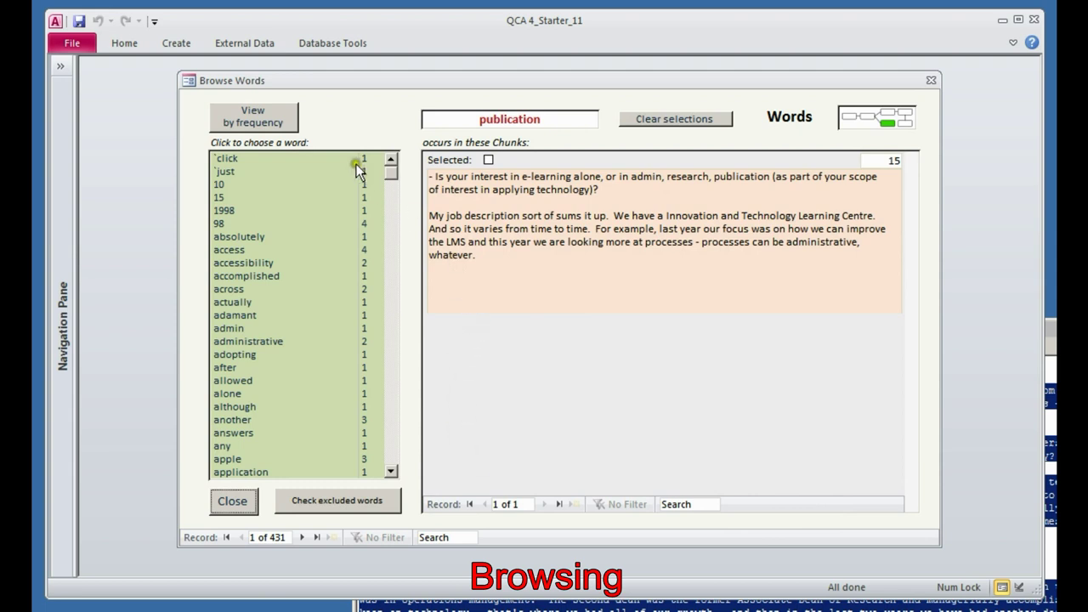
pyautogui.click(259, 121)
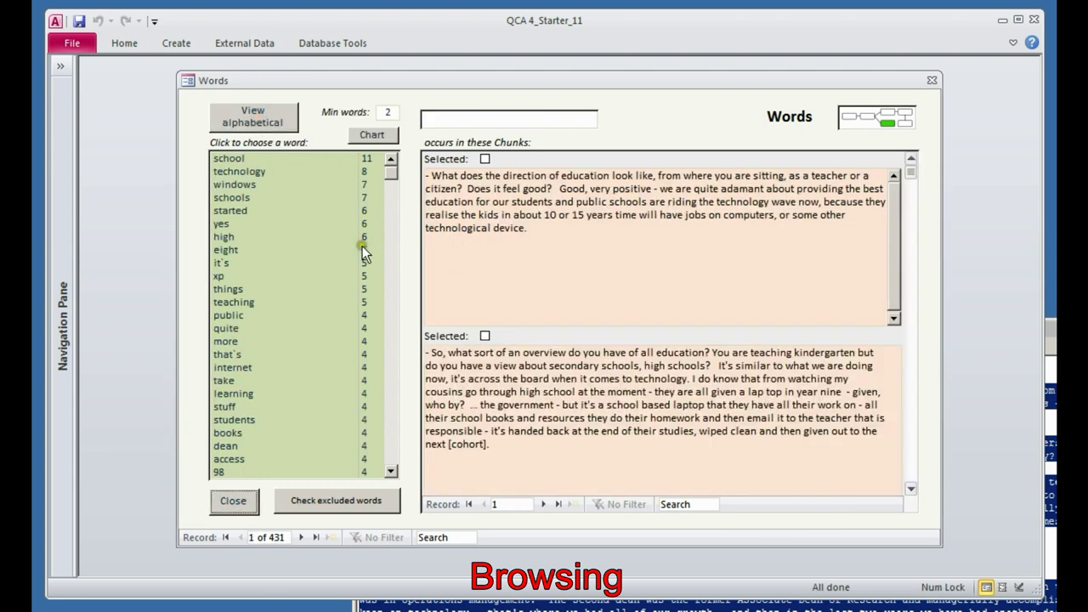
pyautogui.click(249, 157)
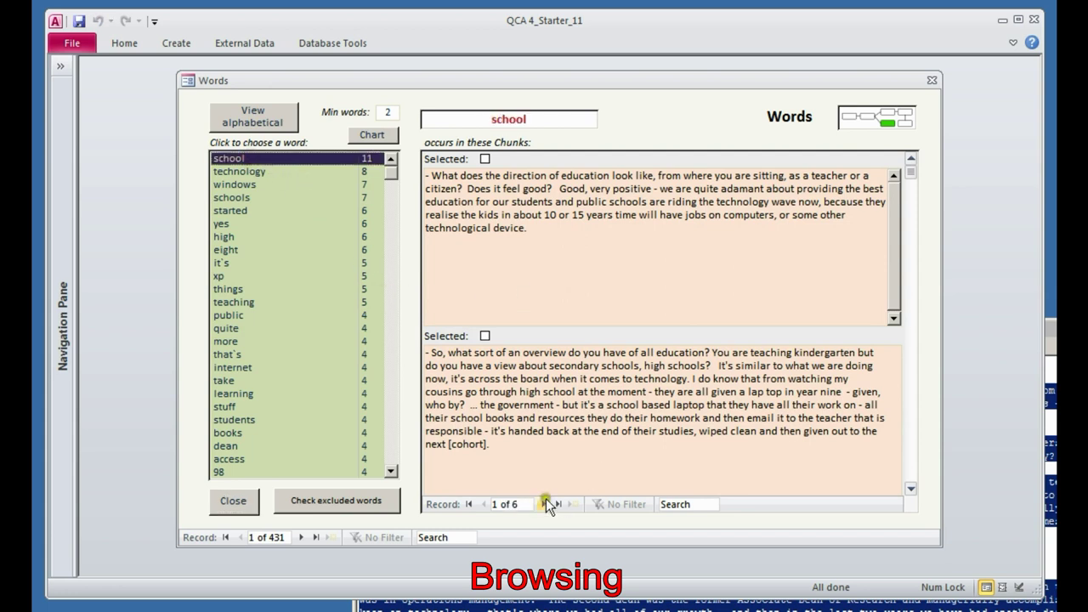
# Open the second 'school' chunk and its Pre-primary kindergarten source, then close all three browsers
pyautogui.doubleClick(576, 391)
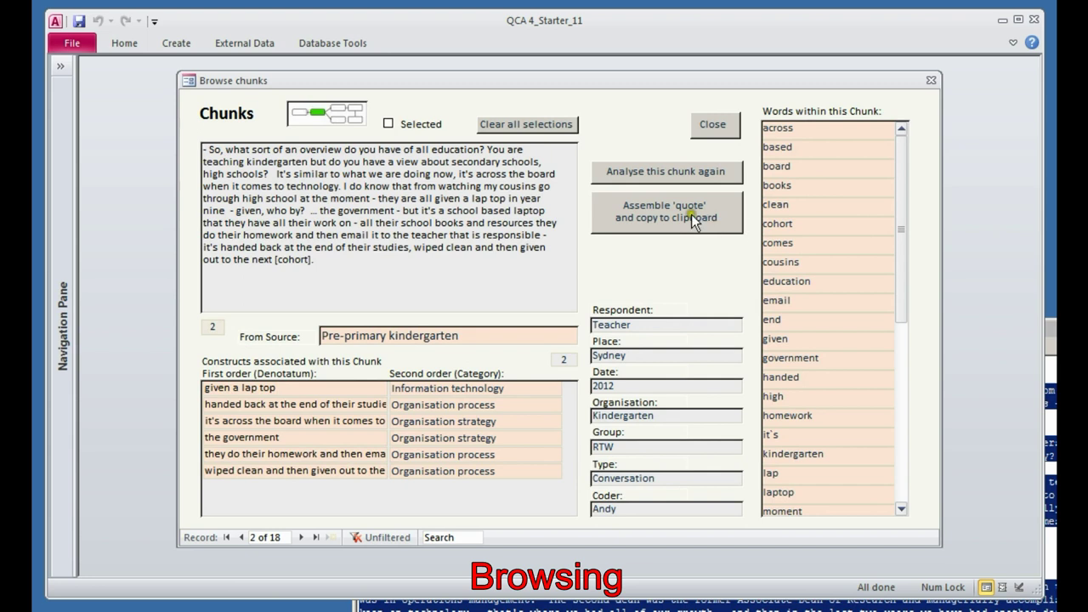
pyautogui.doubleClick(436, 333)
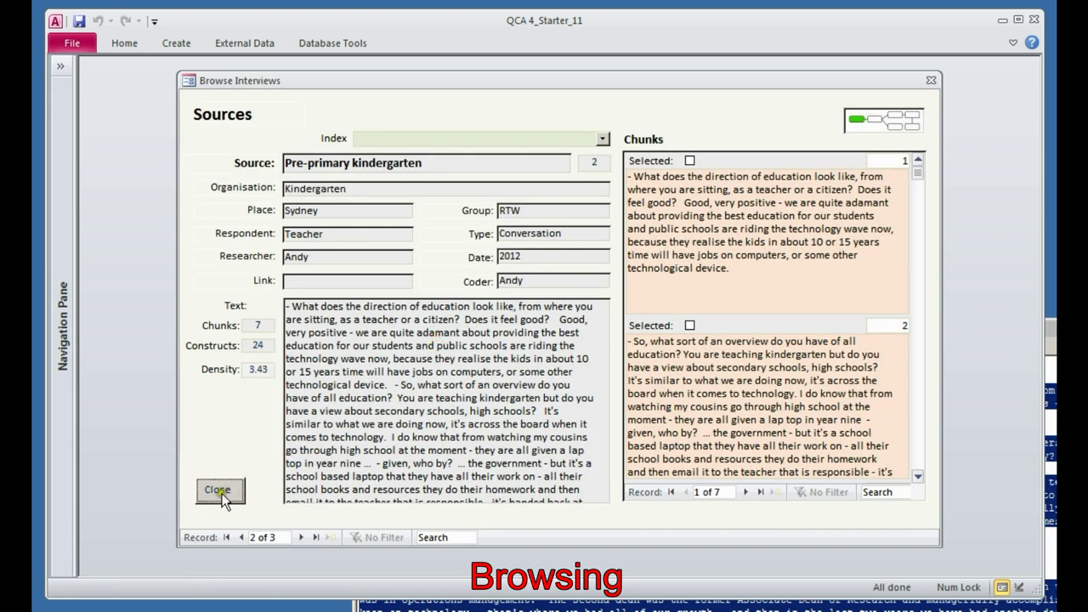
pyautogui.click(221, 489)
pyautogui.click(707, 125)
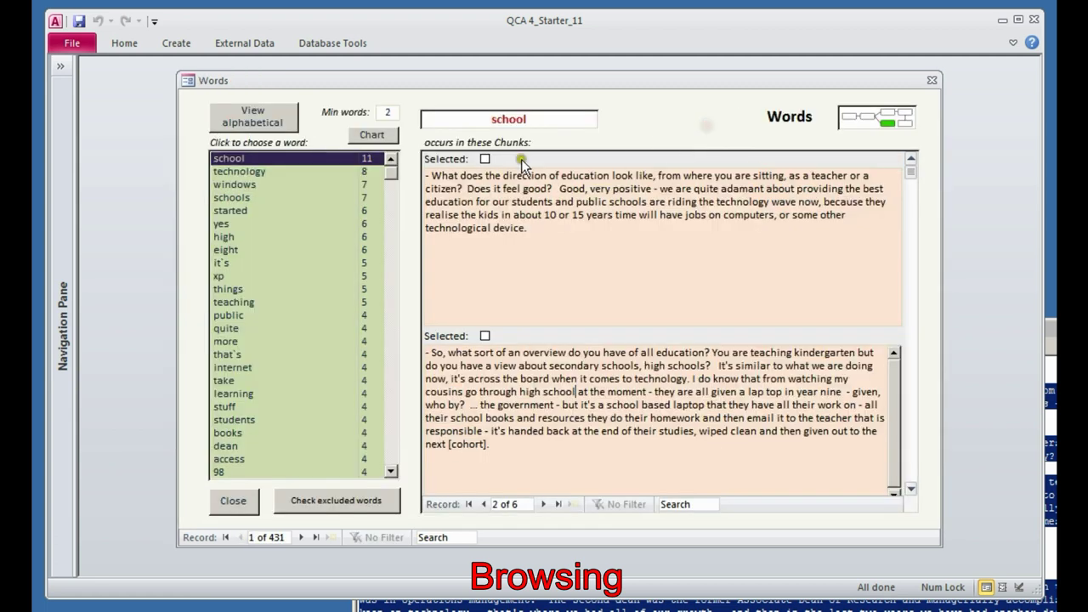
pyautogui.click(234, 501)
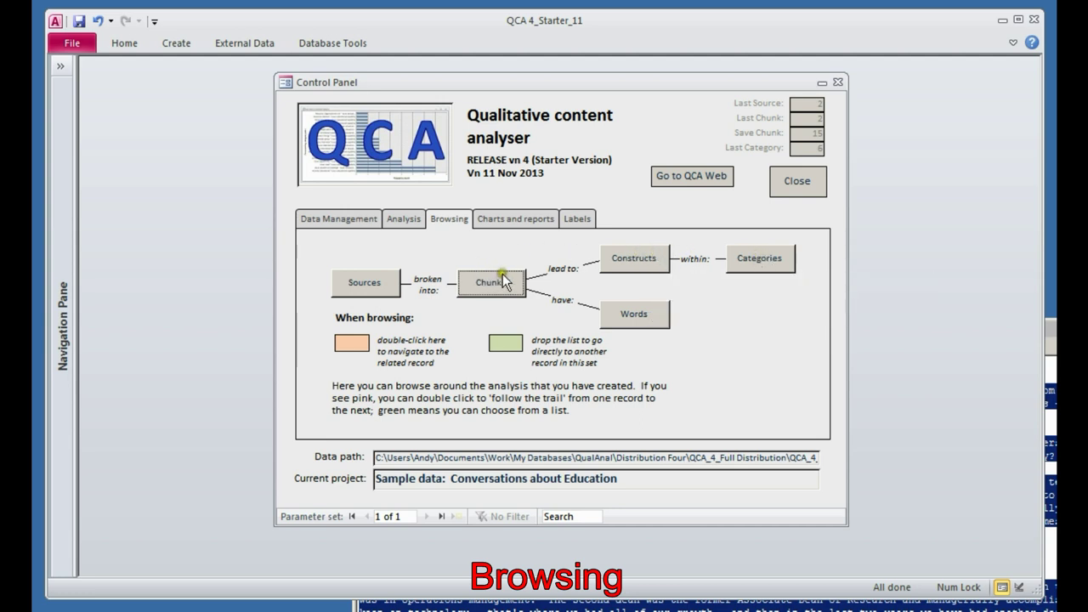
# Open and close the word list, then move via Data Management to the Charts and reports page
pyautogui.click(617, 313)
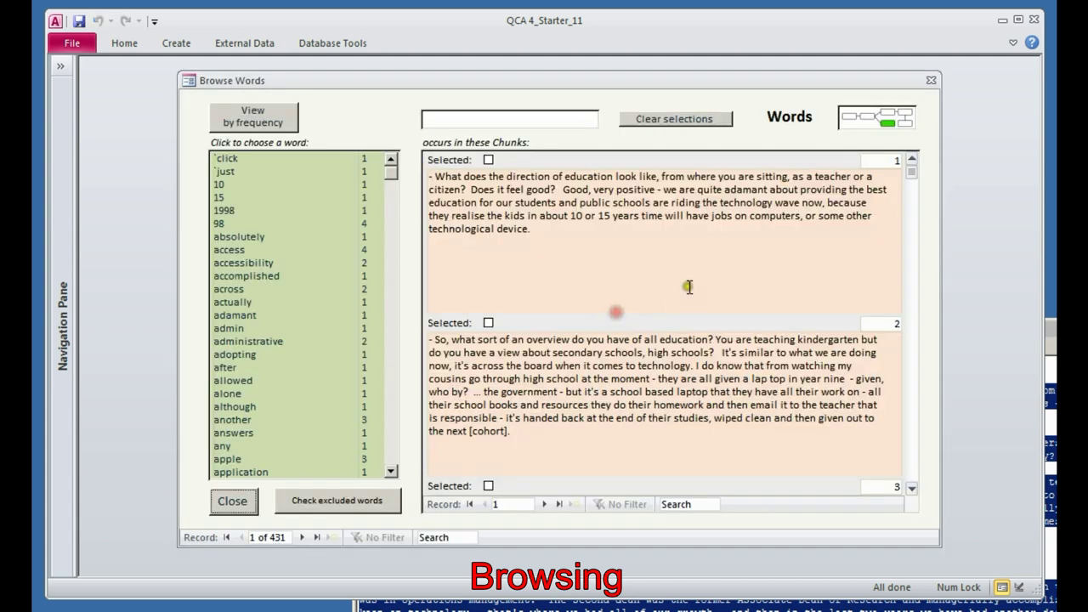
pyautogui.click(259, 503)
pyautogui.click(348, 217)
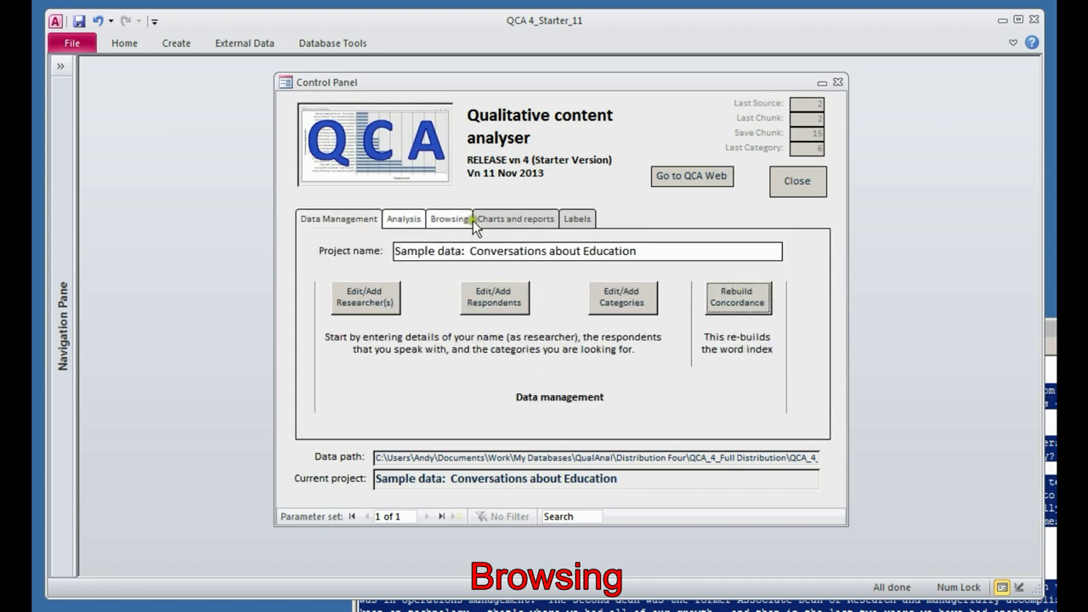
pyautogui.click(506, 218)
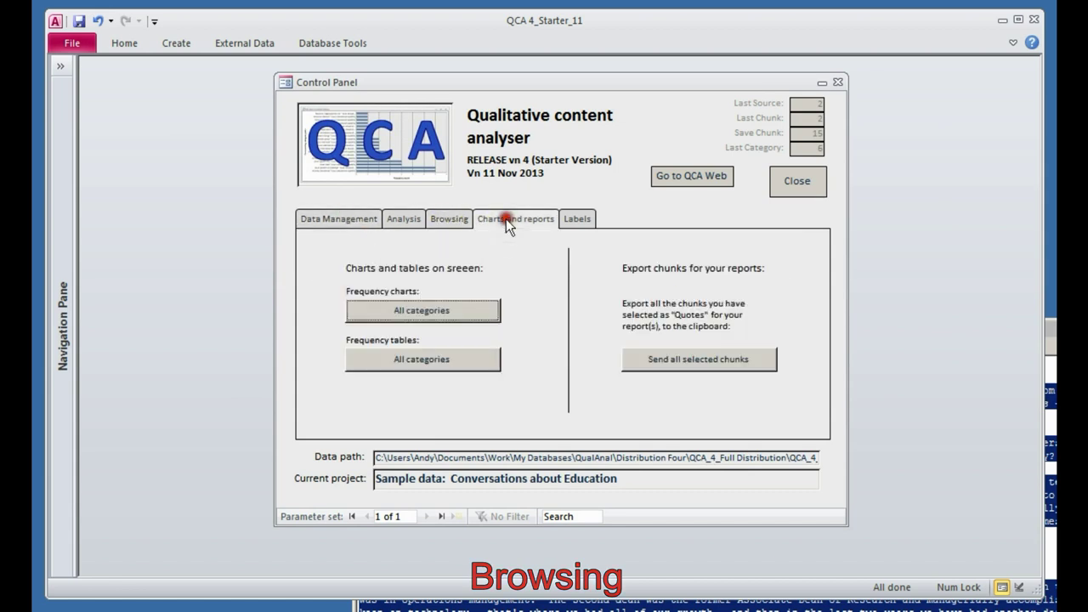
# Chart all category frequencies, check the Information technology and Organisation process segment values, then close it
pyautogui.click(414, 310)
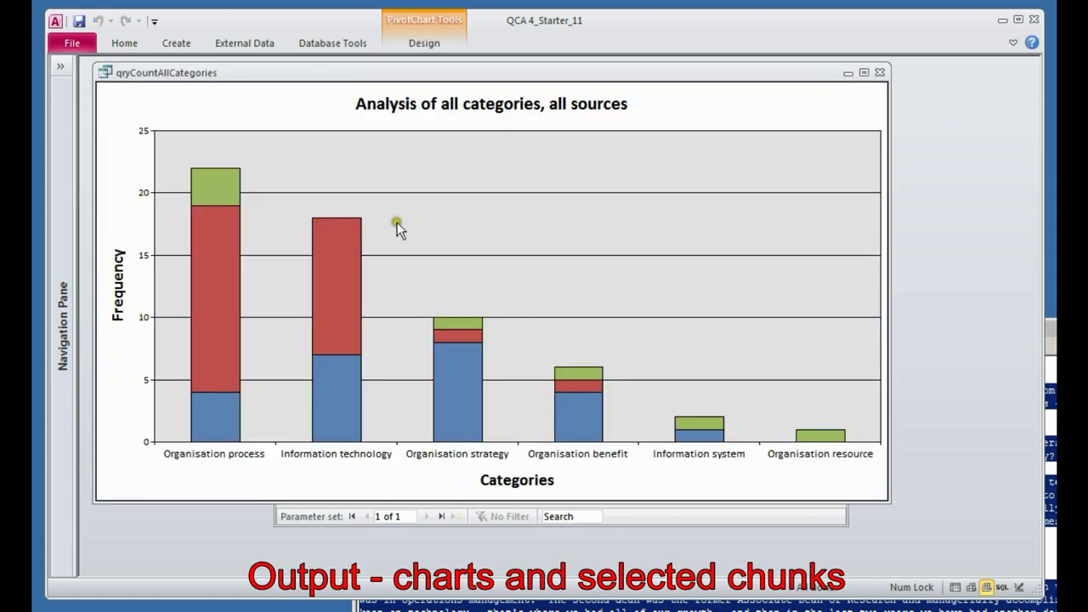
pyautogui.moveTo(445, 74); pyautogui.dragTo(477, 96)
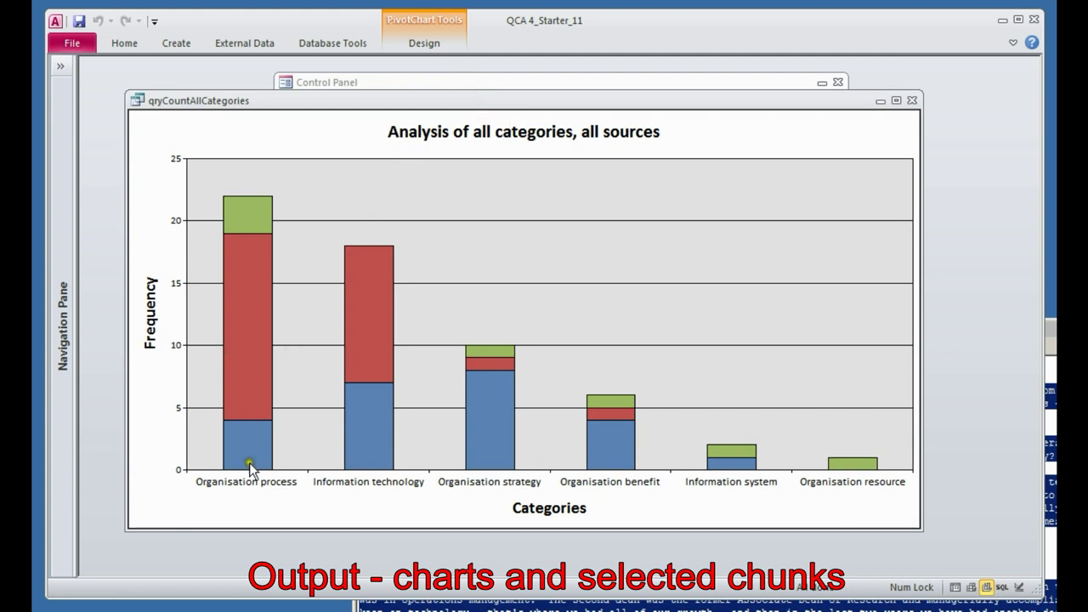
pyautogui.click(362, 414)
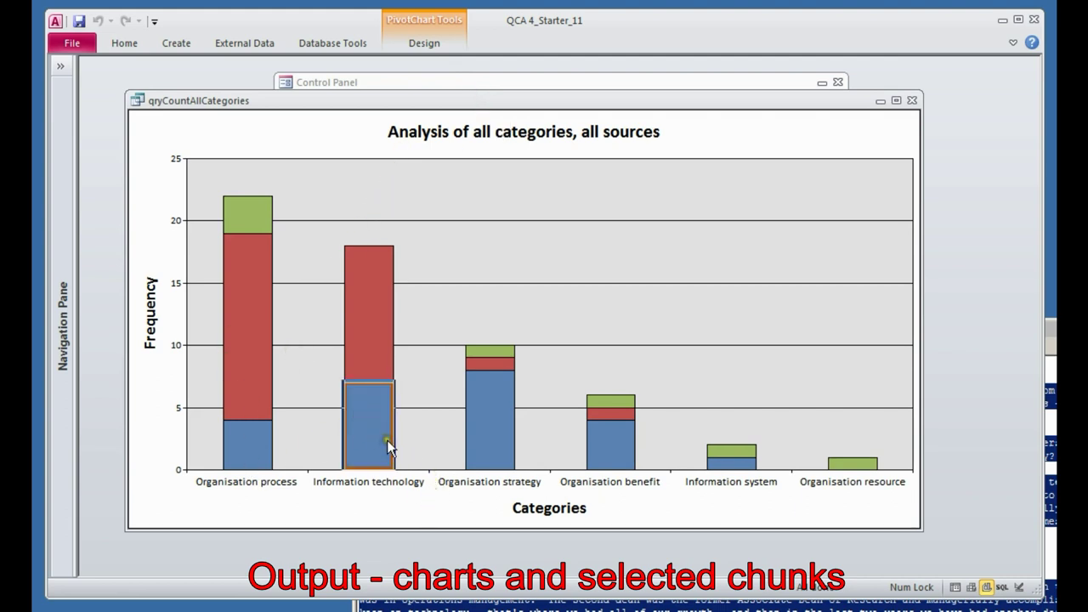
pyautogui.moveTo(387, 440)
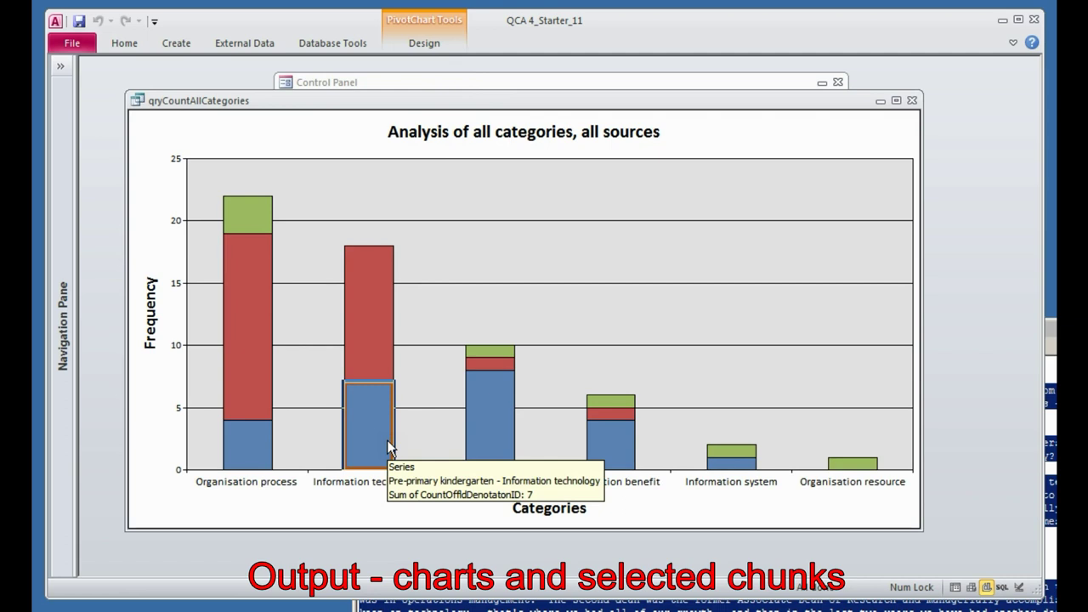
pyautogui.click(303, 369)
pyautogui.moveTo(253, 287)
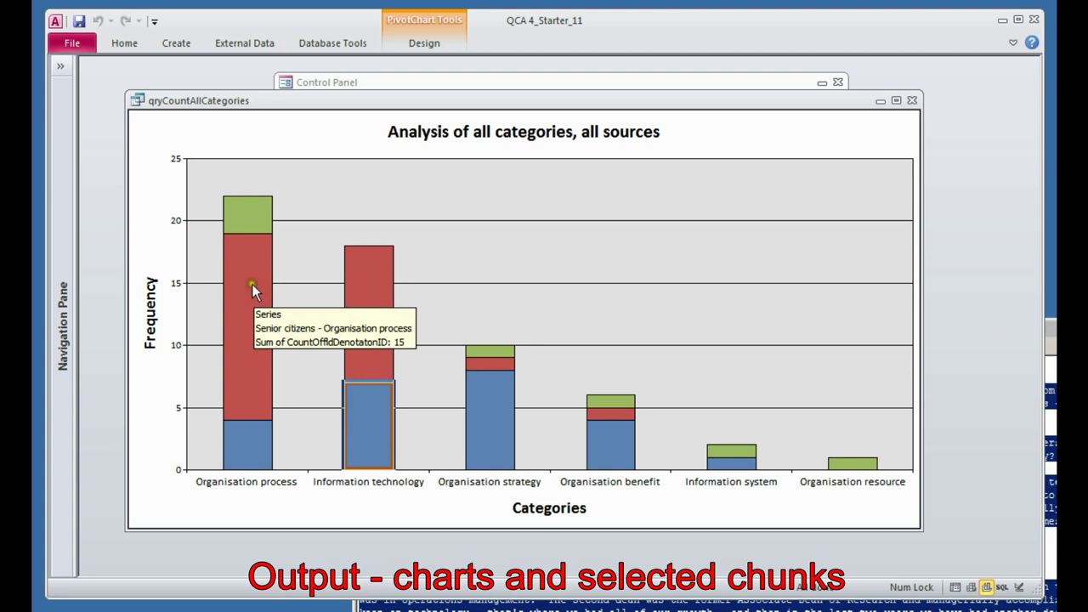
pyautogui.moveTo(242, 210)
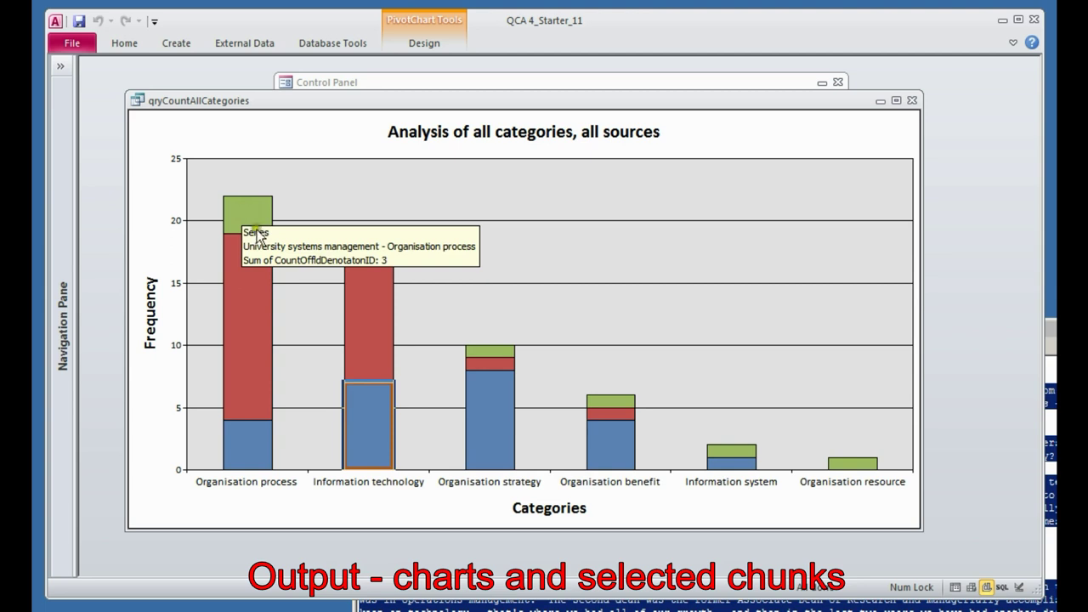
pyautogui.click(910, 100)
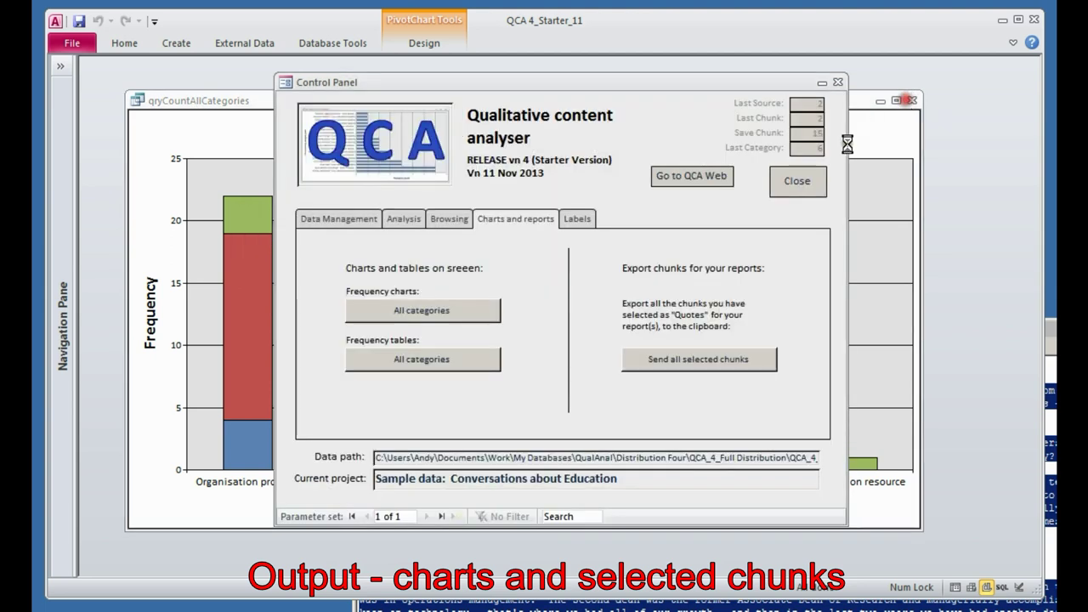
# View the all-categories frequency table (source totals 24, 28, 7) and close it, saving the layout
pyautogui.click(436, 360)
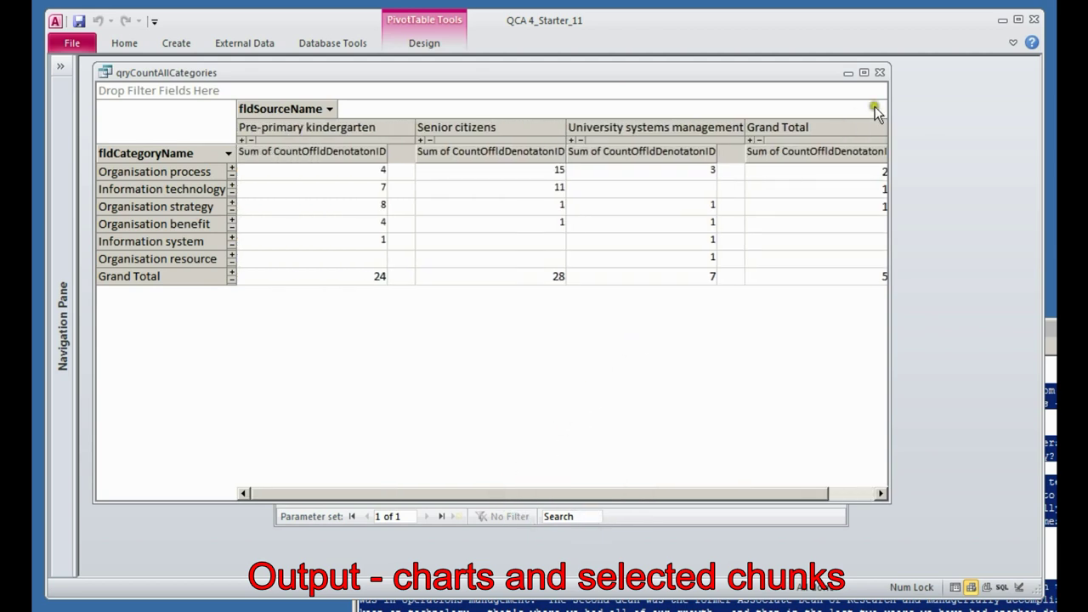
pyautogui.click(879, 72)
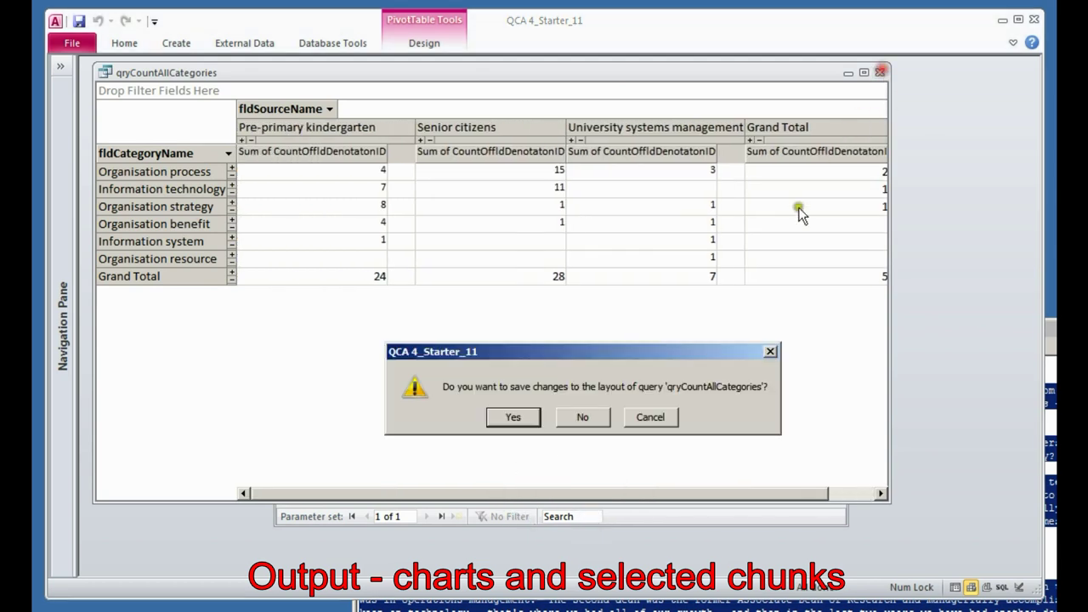
pyautogui.click(501, 418)
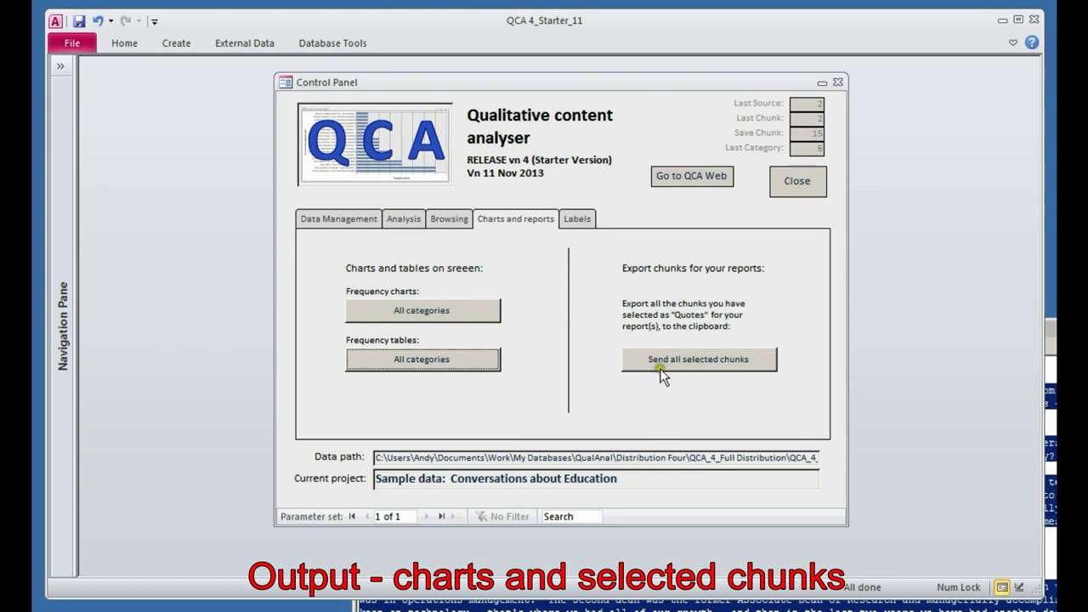
# Mark chunks 1, 5 and 7 as selected quotes in the chunk browser
pyautogui.click(449, 221)
pyautogui.click(488, 288)
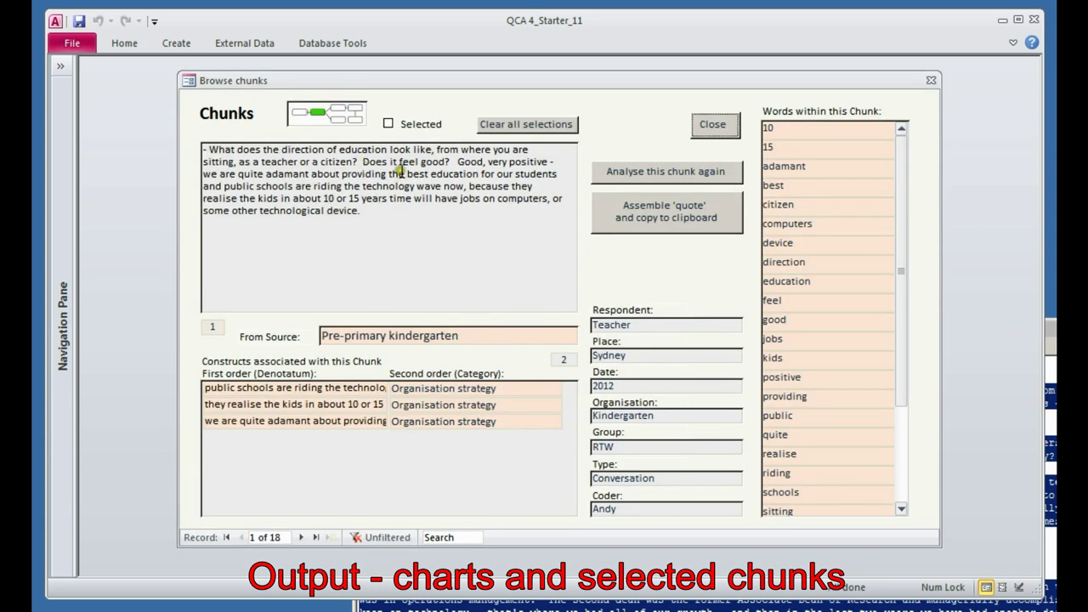
pyautogui.click(388, 123)
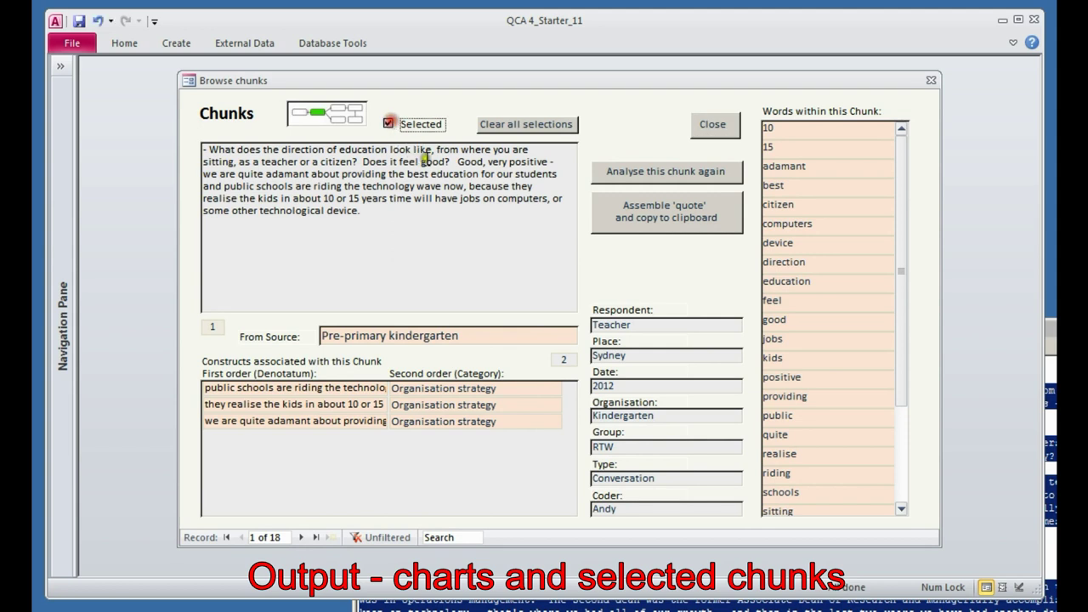
pyautogui.click(303, 538)
pyautogui.click(303, 537)
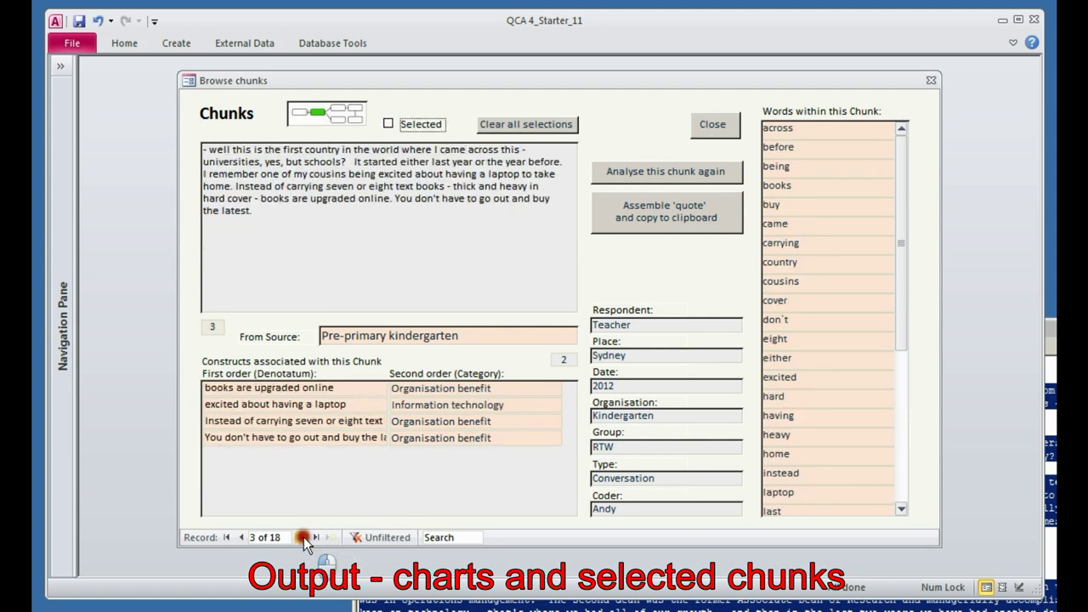
pyautogui.click(302, 537)
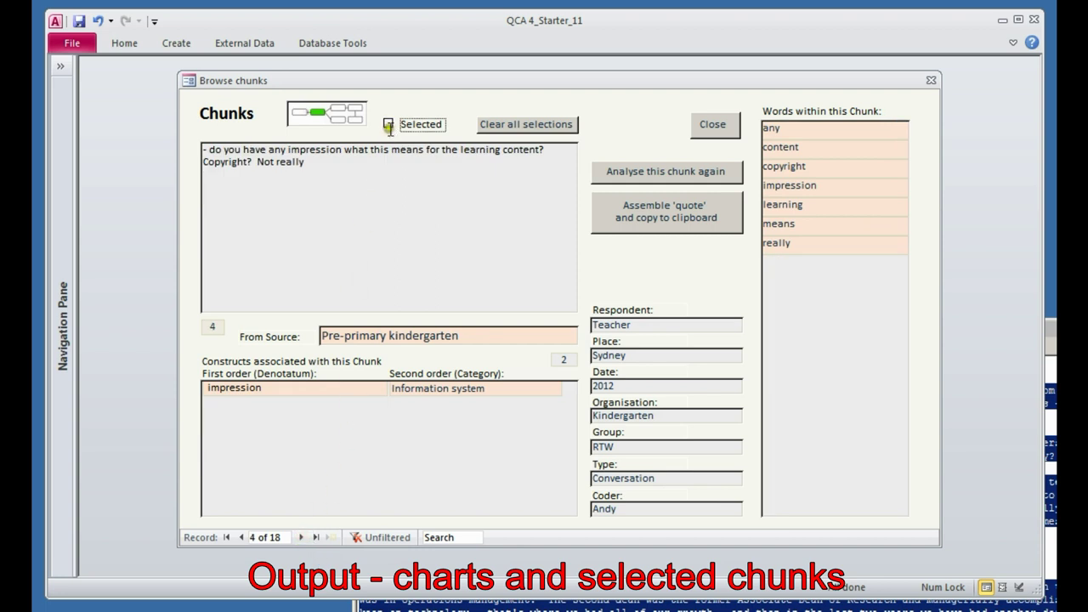
pyautogui.click(297, 537)
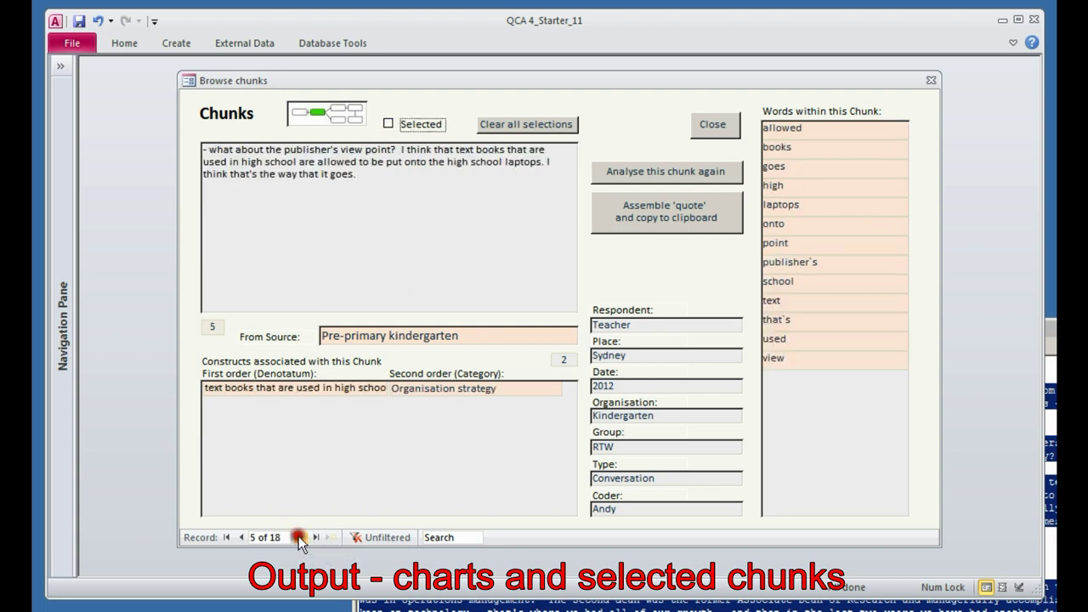
pyautogui.click(387, 124)
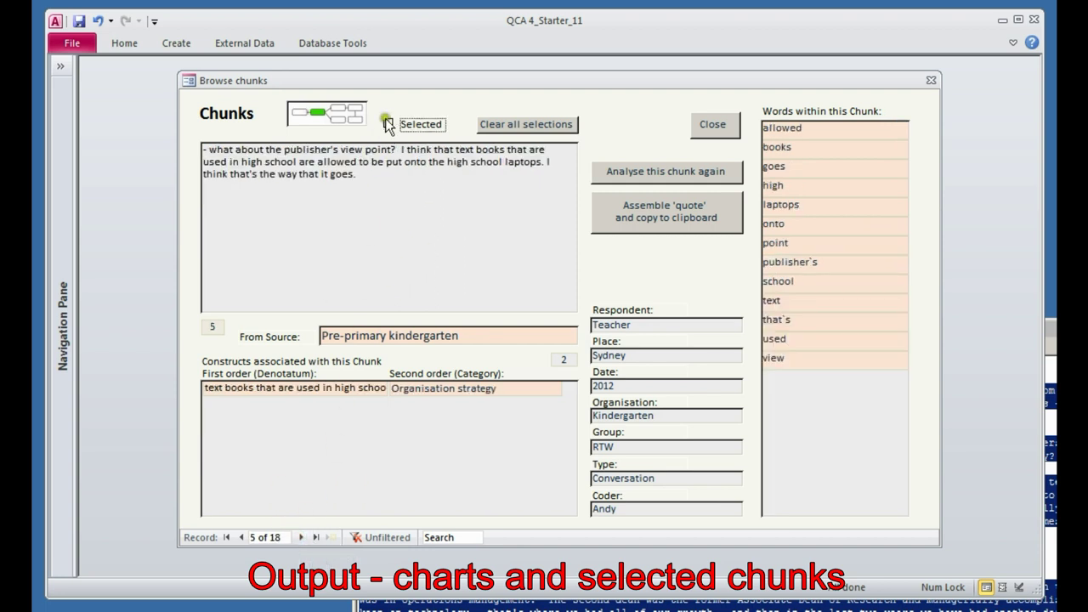
pyautogui.click(301, 538)
pyautogui.click(301, 537)
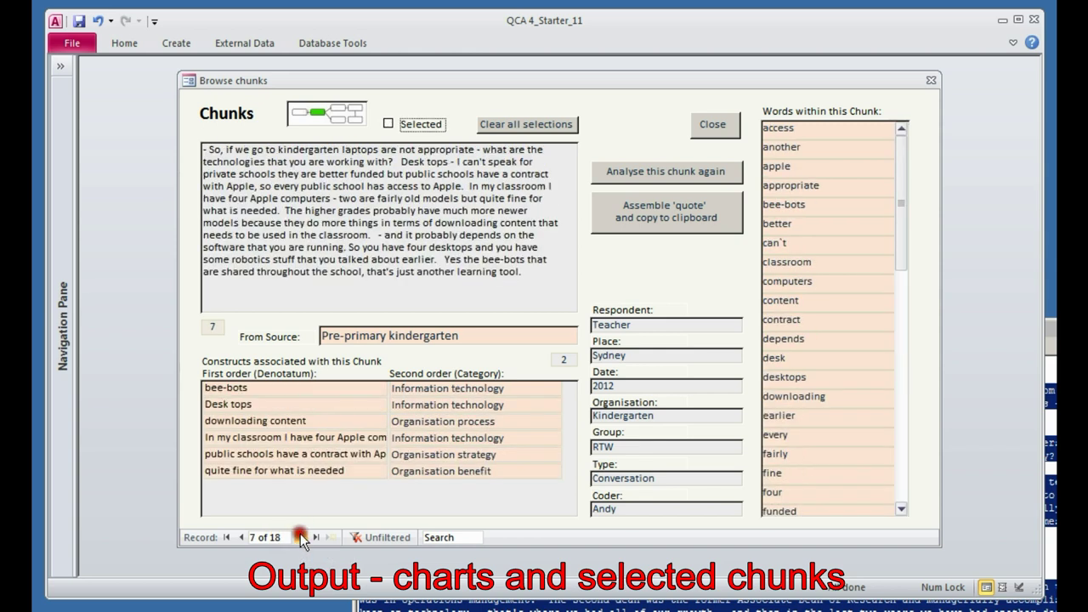
pyautogui.click(392, 123)
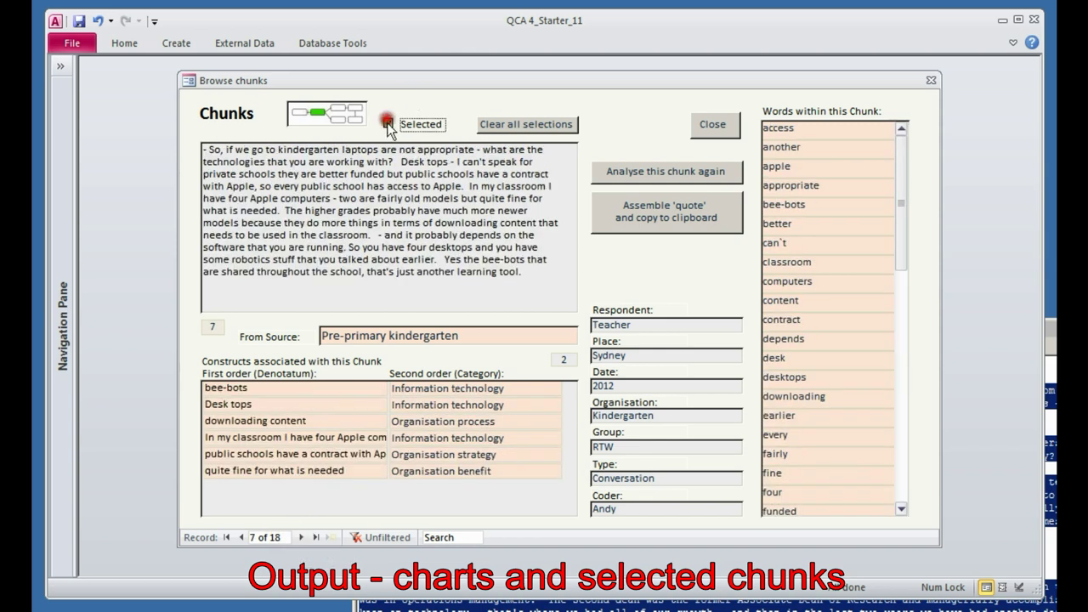
# Close the chunk browser and send all selected chunks to the clipboard from Charts and reports
pyautogui.click(711, 124)
pyautogui.click(541, 218)
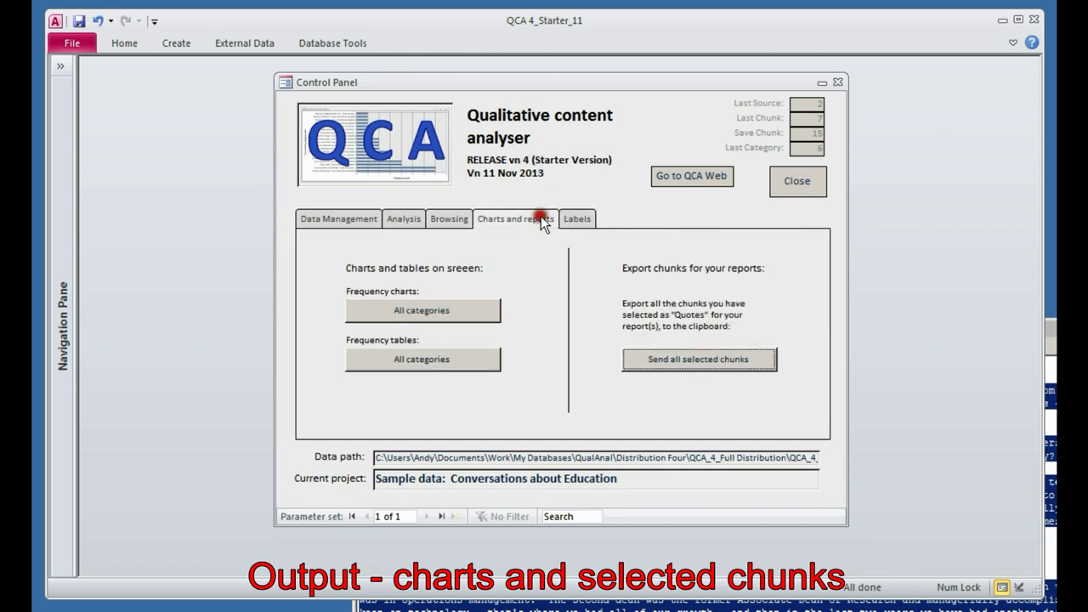
pyautogui.click(656, 354)
# Paste the selected chunks into a new Word document, review their attributions, and close without saving
pyautogui.click(651, 422)
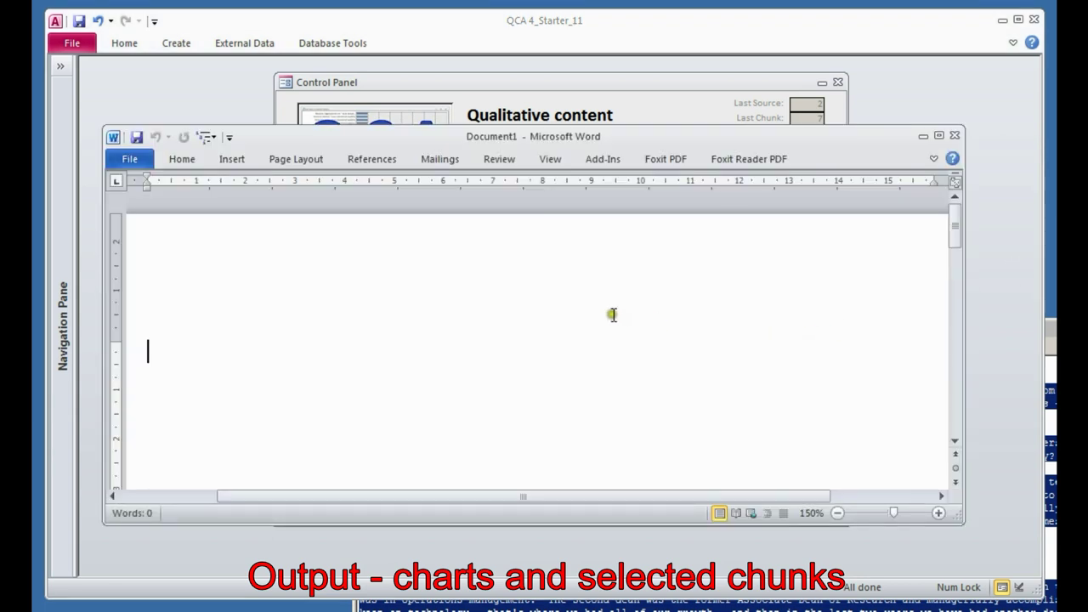
pyautogui.hotkey('ctrl', 'v')
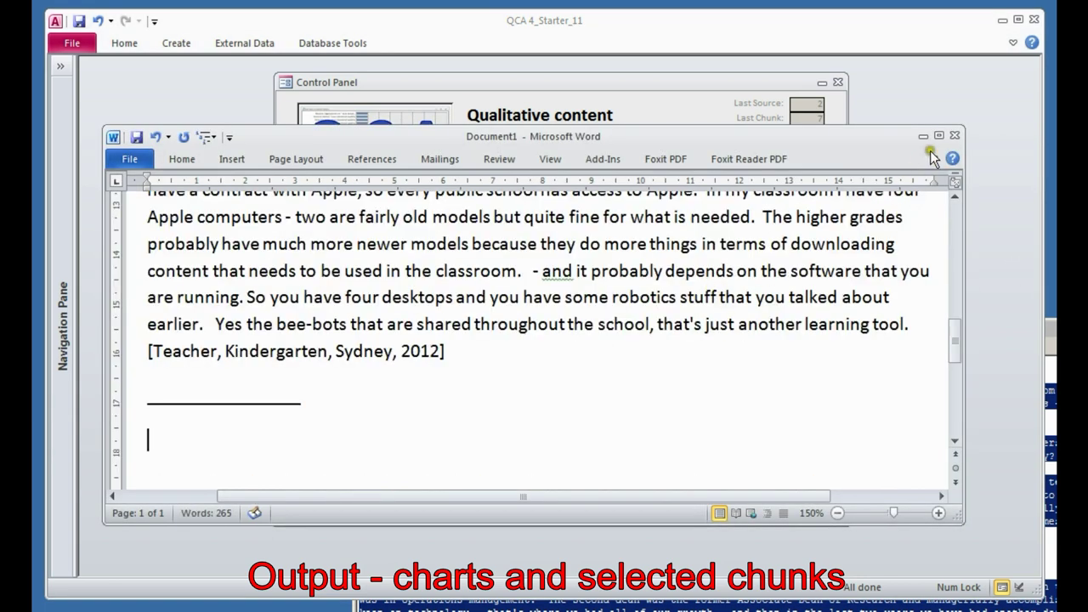
pyautogui.click(636, 381)
pyautogui.scroll(10, 637, 381)
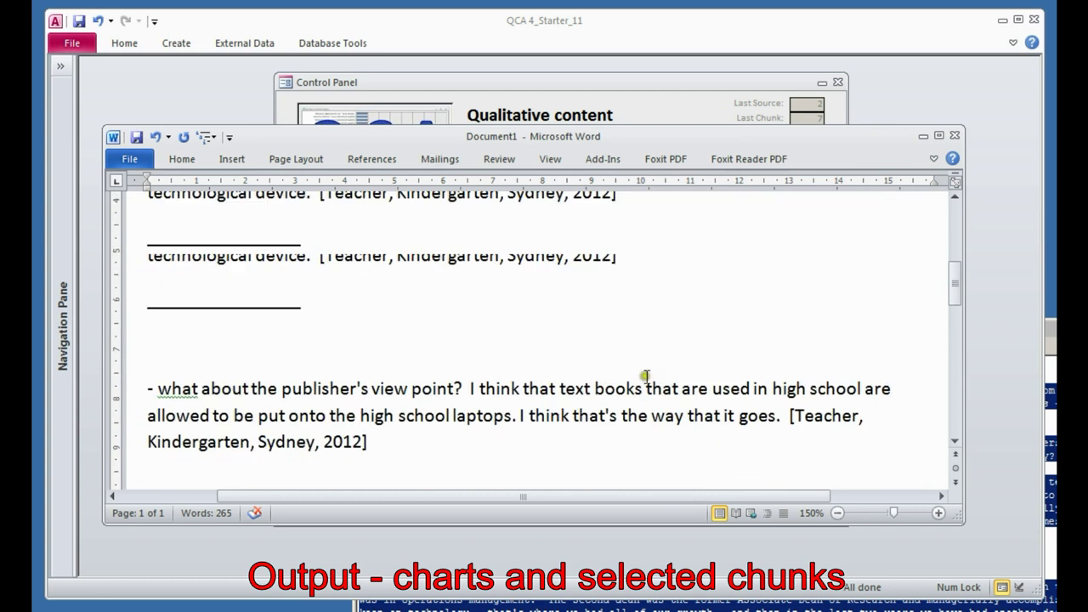
pyautogui.scroll(-5, 612, 371)
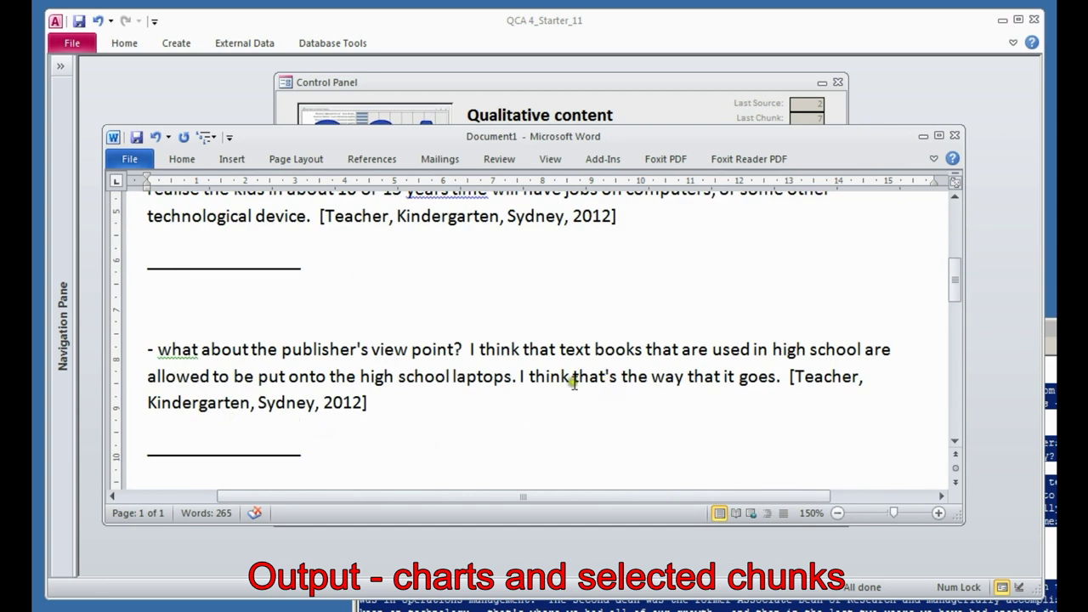
pyautogui.click(453, 218)
pyautogui.click(956, 137)
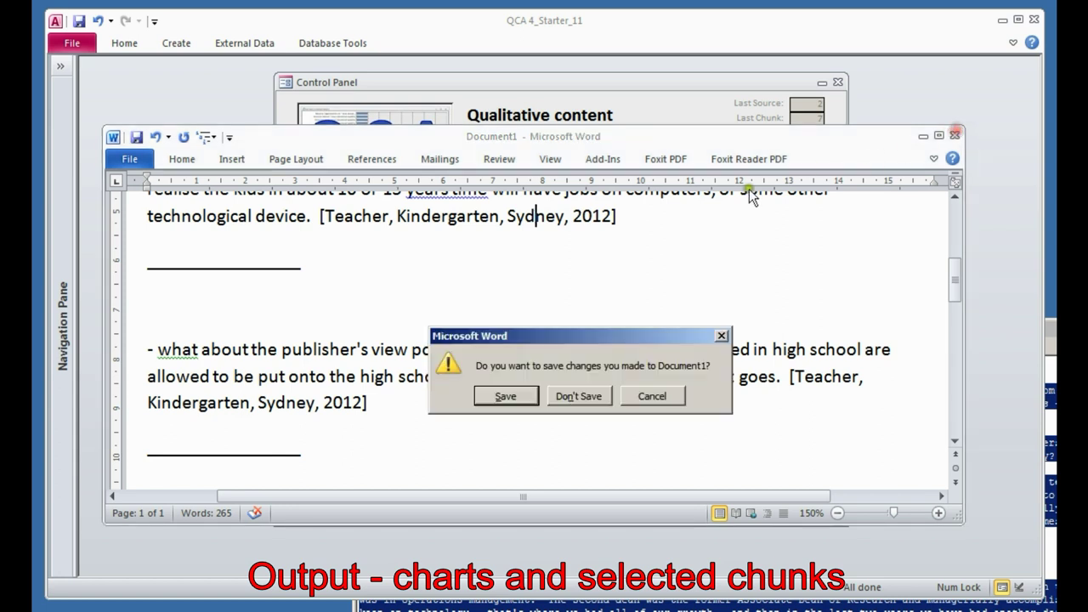
pyautogui.click(585, 393)
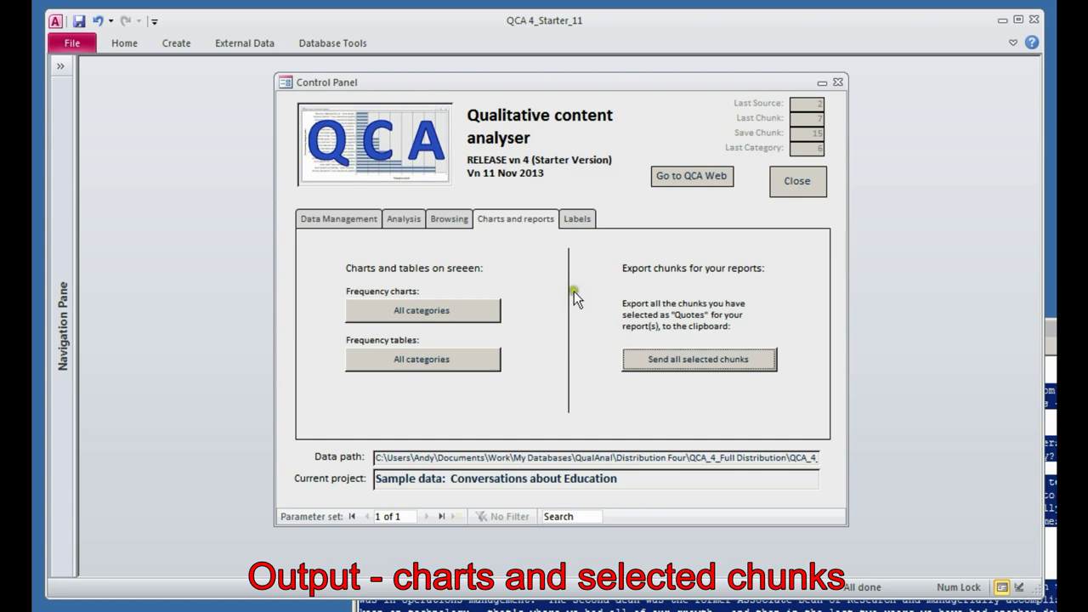
# Open the QCA website from the Control Panel and confirm the browser prompt
pyautogui.click(697, 180)
pyautogui.click(695, 180)
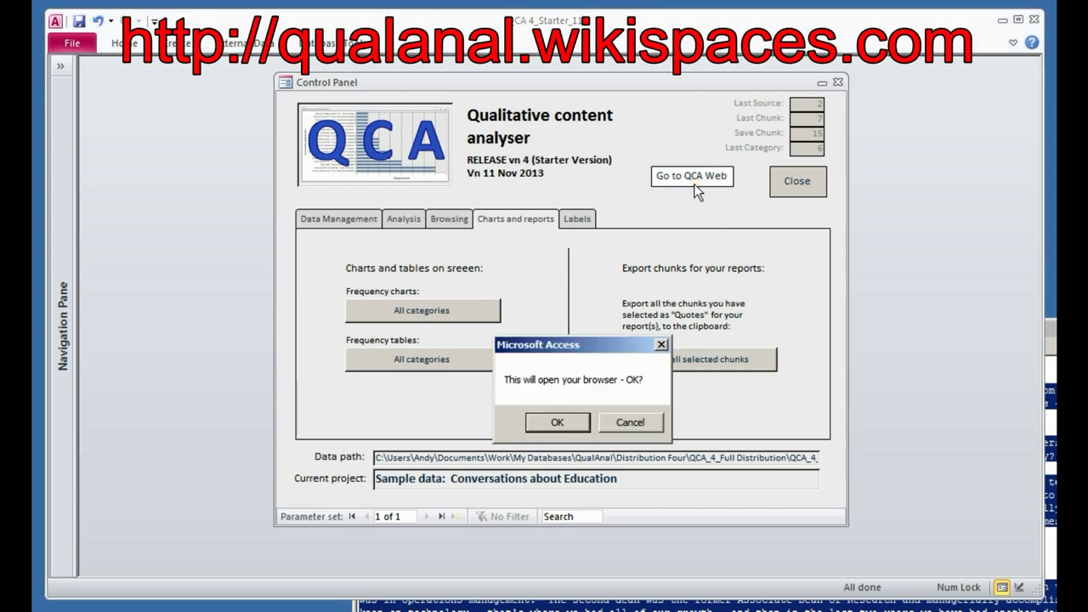
pyautogui.click(556, 421)
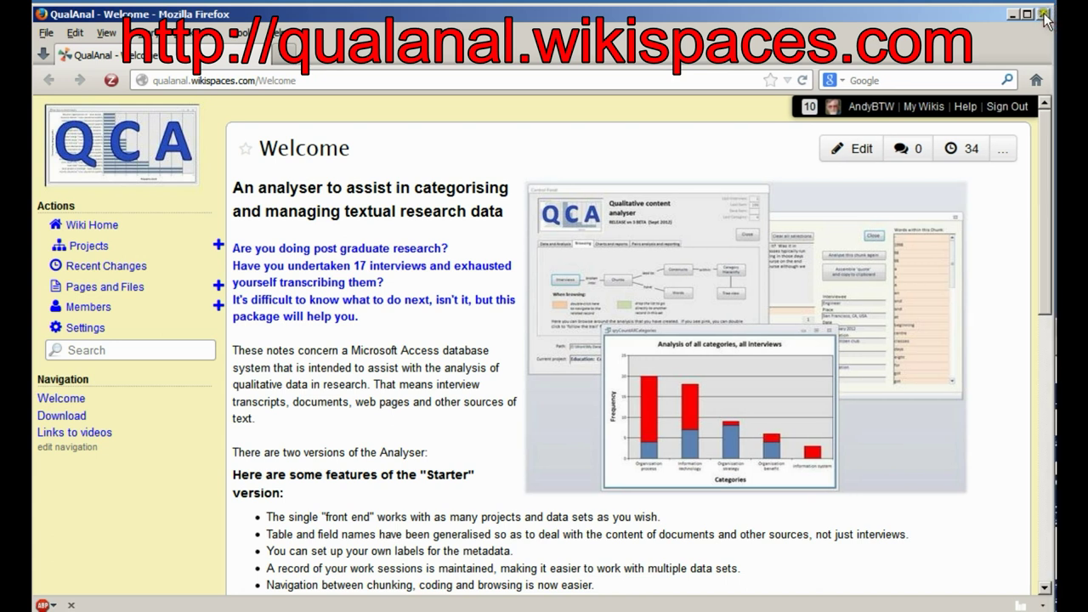
# Close Firefox's QualAnal Welcome page and the QCA Control Panel, leaving Access empty
pyautogui.click(1046, 13)
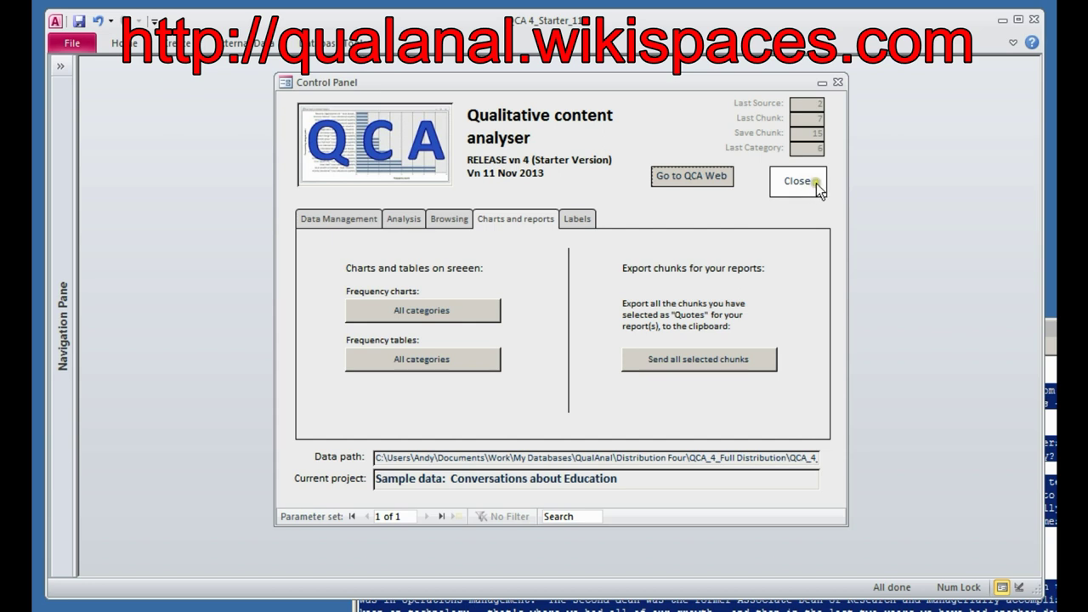
pyautogui.click(804, 185)
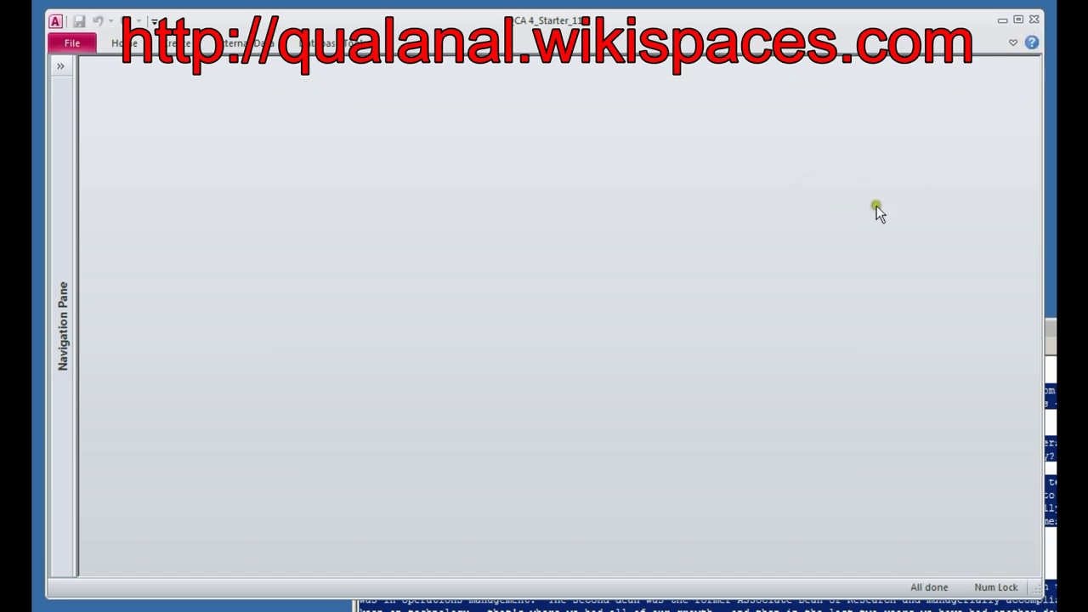